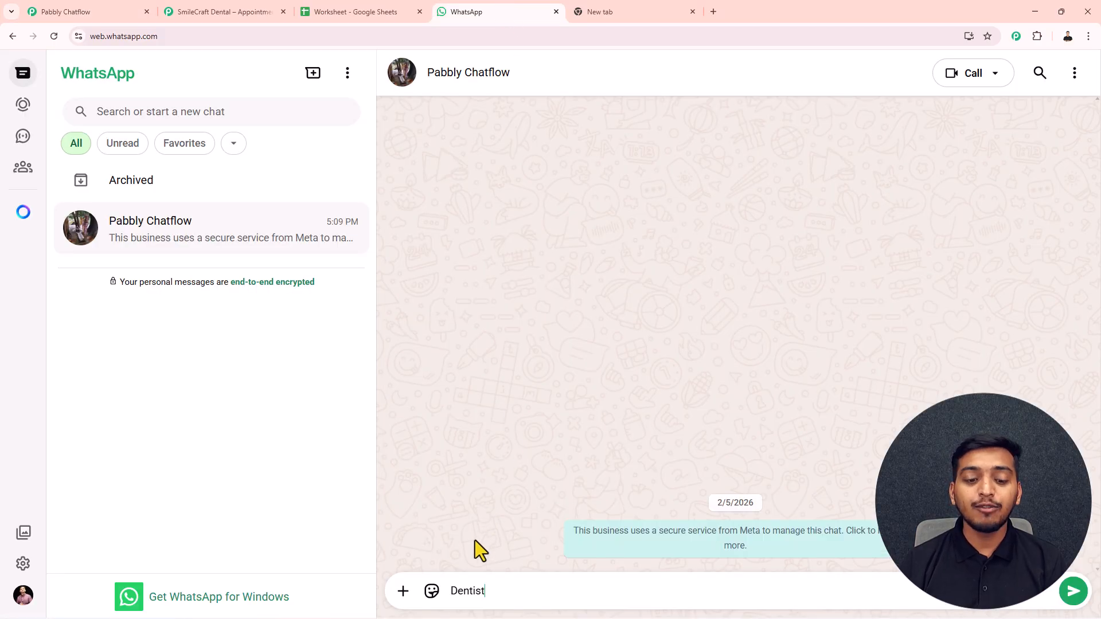
- Start the bot with 'Dentist', choose Book Appointment, then send the patient's full name and date 25-02-2026
key("Return")
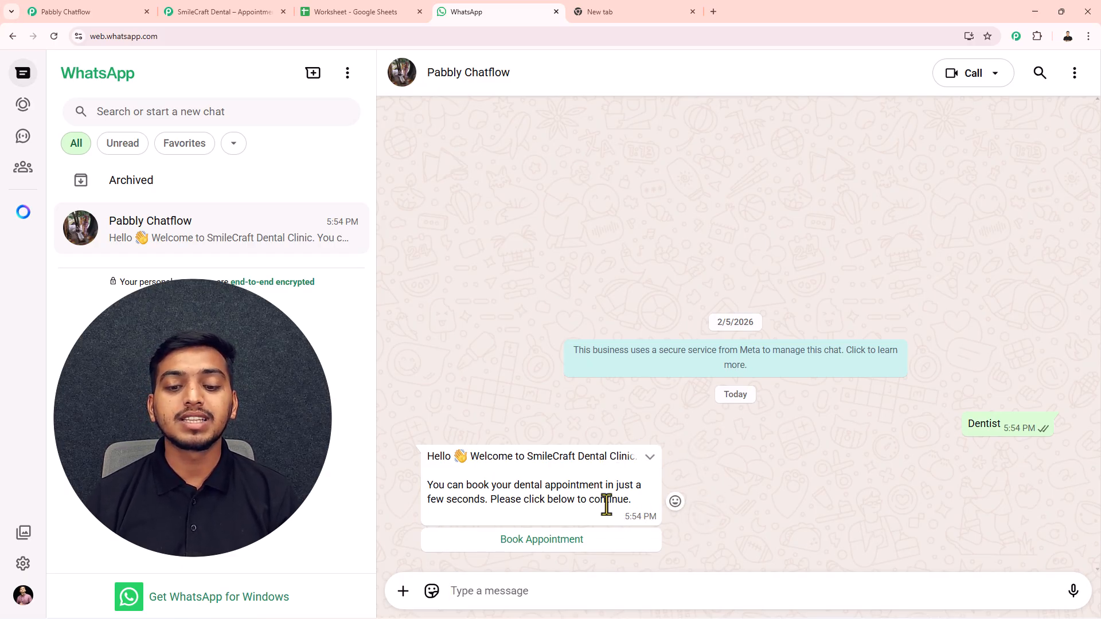
left_click(545, 542)
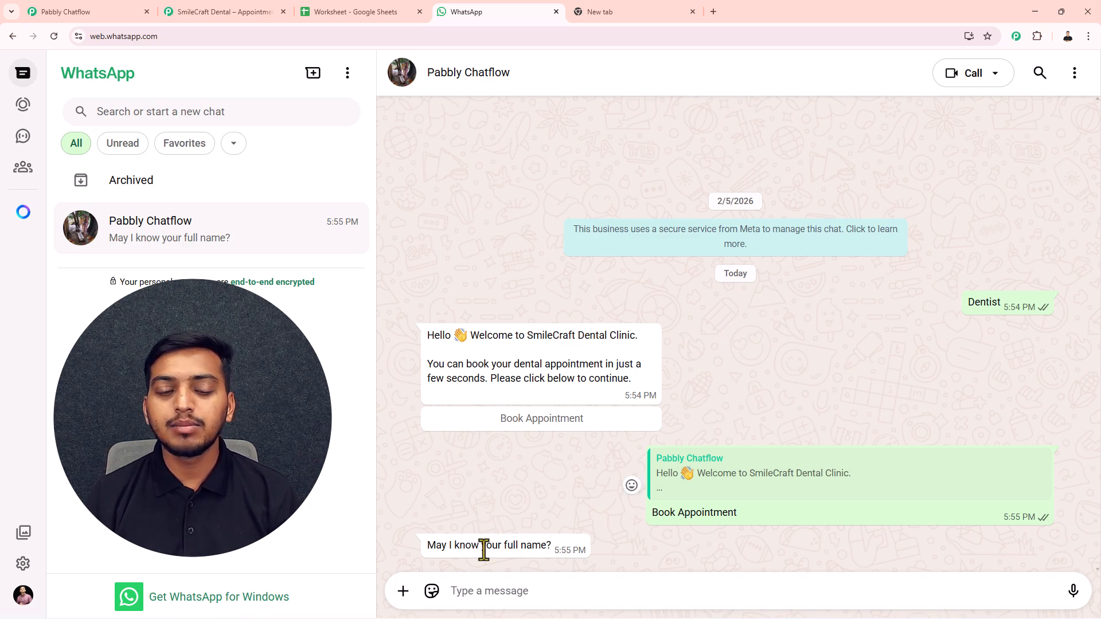
left_click(478, 599)
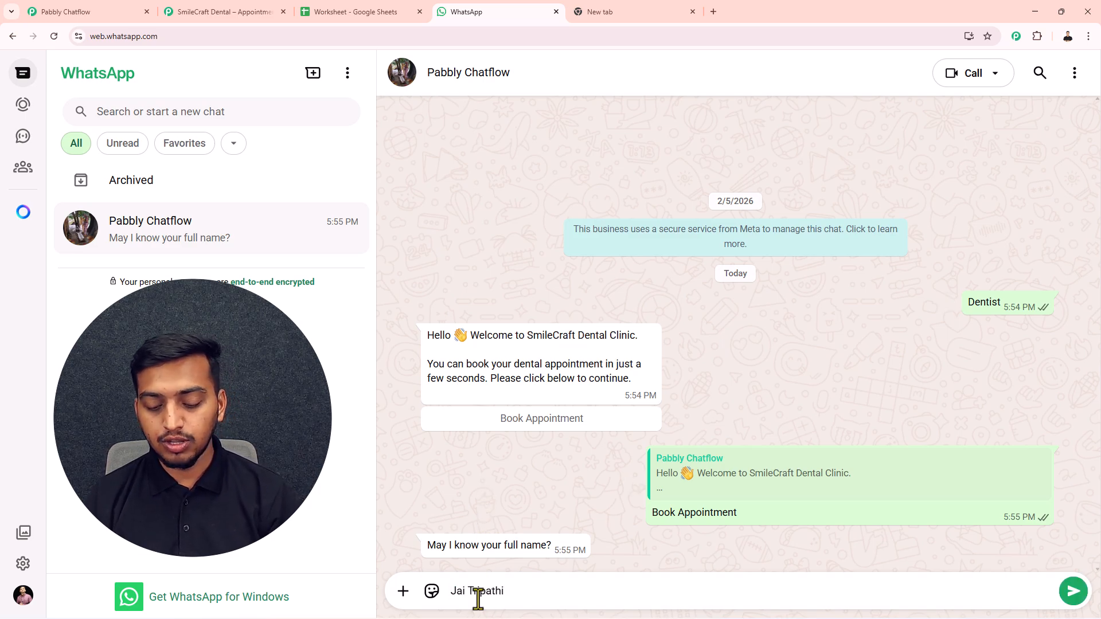
key("Return")
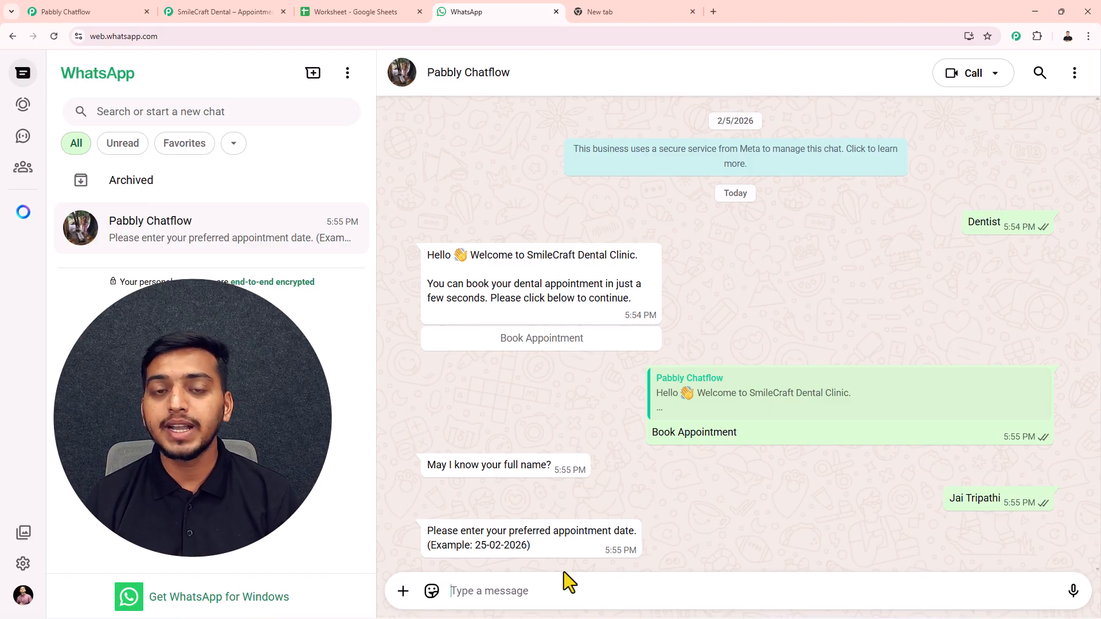
type("25-02-2026")
key("Return")
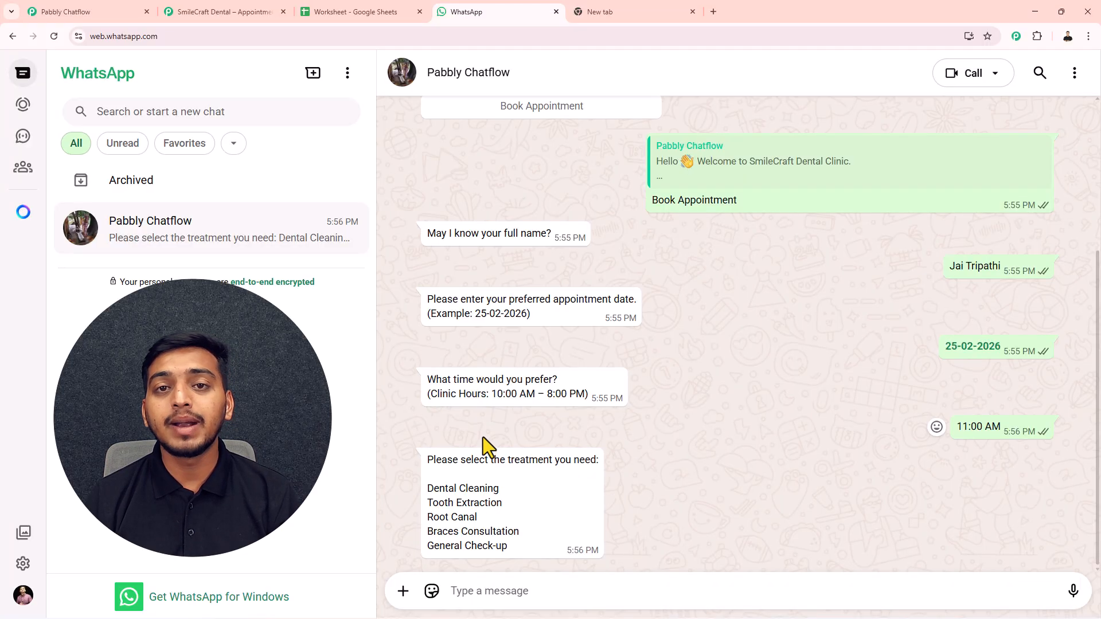
- Send Root Canal as the treatment and confirm the 11:00 AM booking with YES
type("Root Canal")
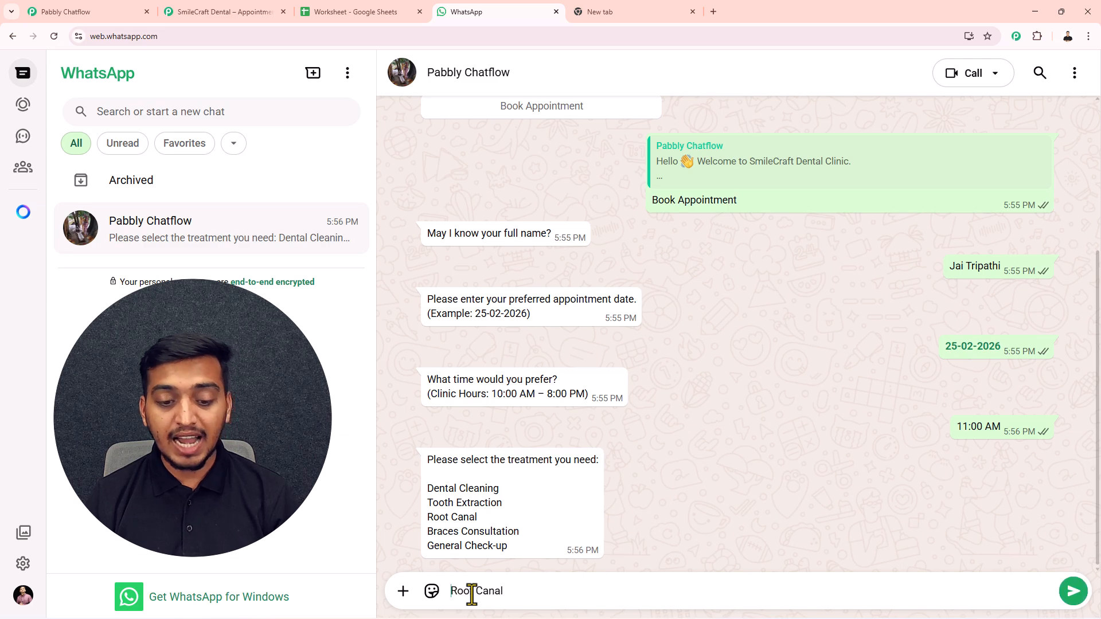
key("Return")
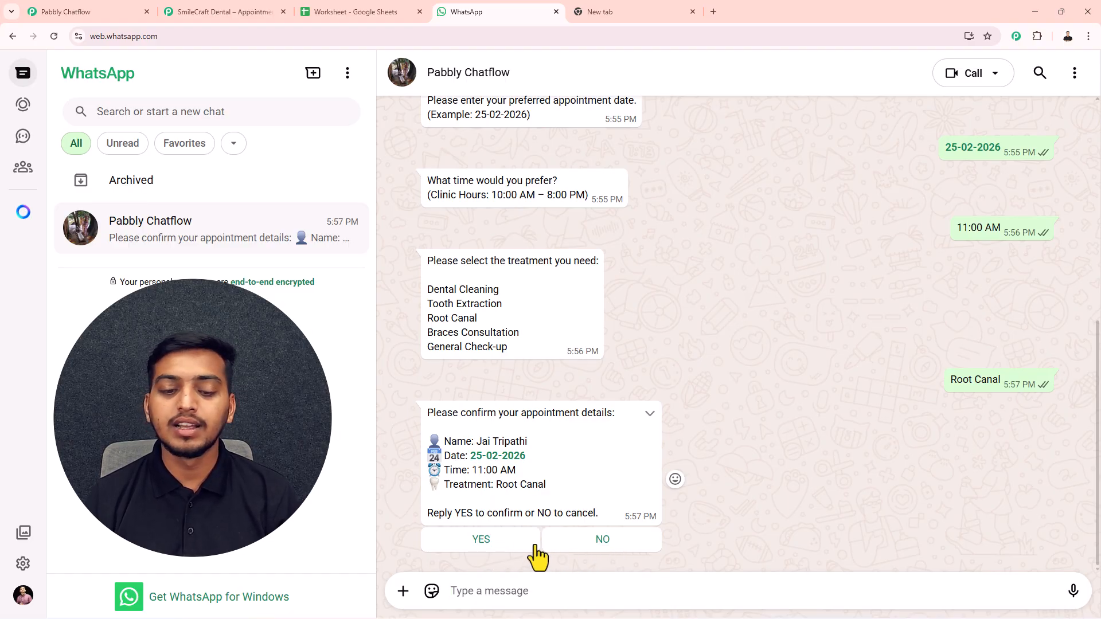
left_click(502, 542)
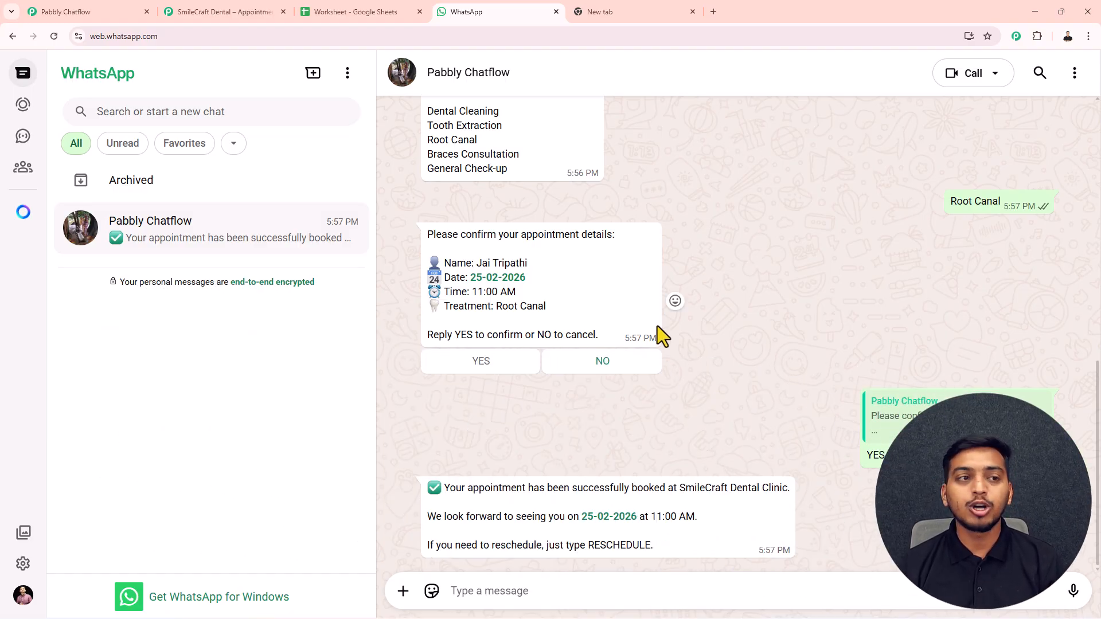
- Review the Chatflow booking flow's nodes through the API Request, then bring up the Connect workflow
left_click(57, 11)
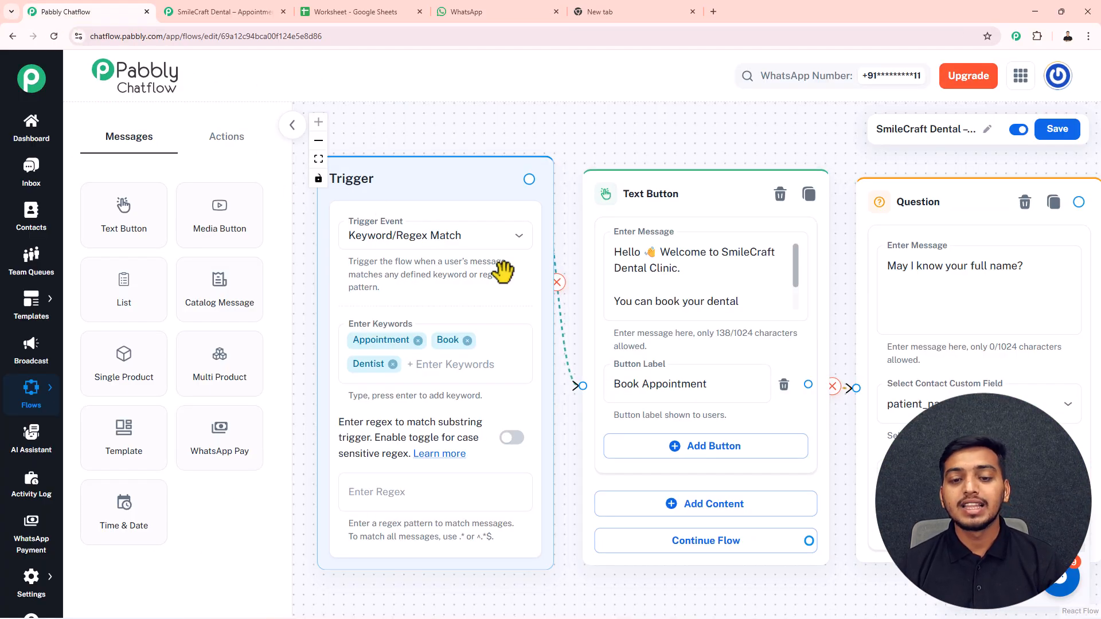
scroll(625, 304, "down", 5)
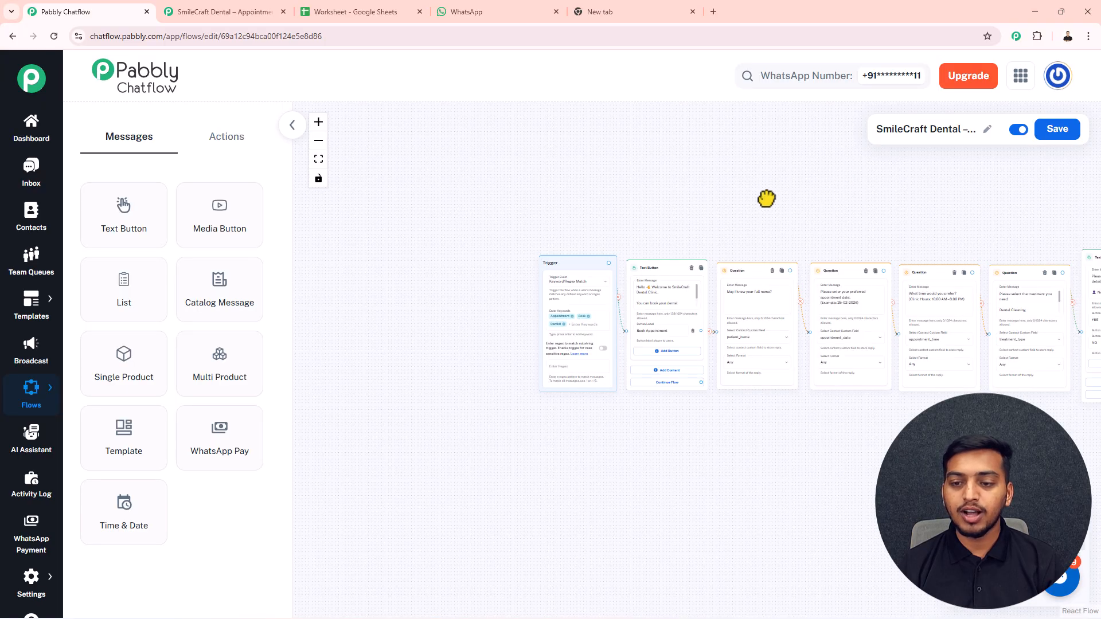
left_click_drag(793, 201, 467, 171)
scroll(695, 172, "up", 2)
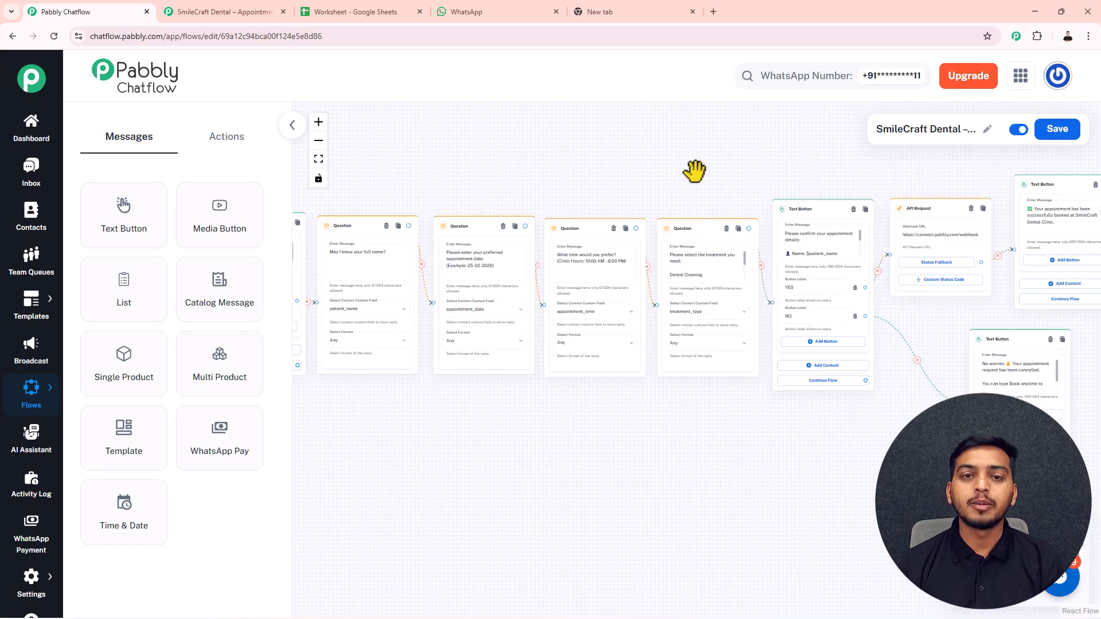
scroll(760, 153, "up", 4)
left_click_drag(784, 147, 323, 164)
left_click_drag(631, 179, 628, 123)
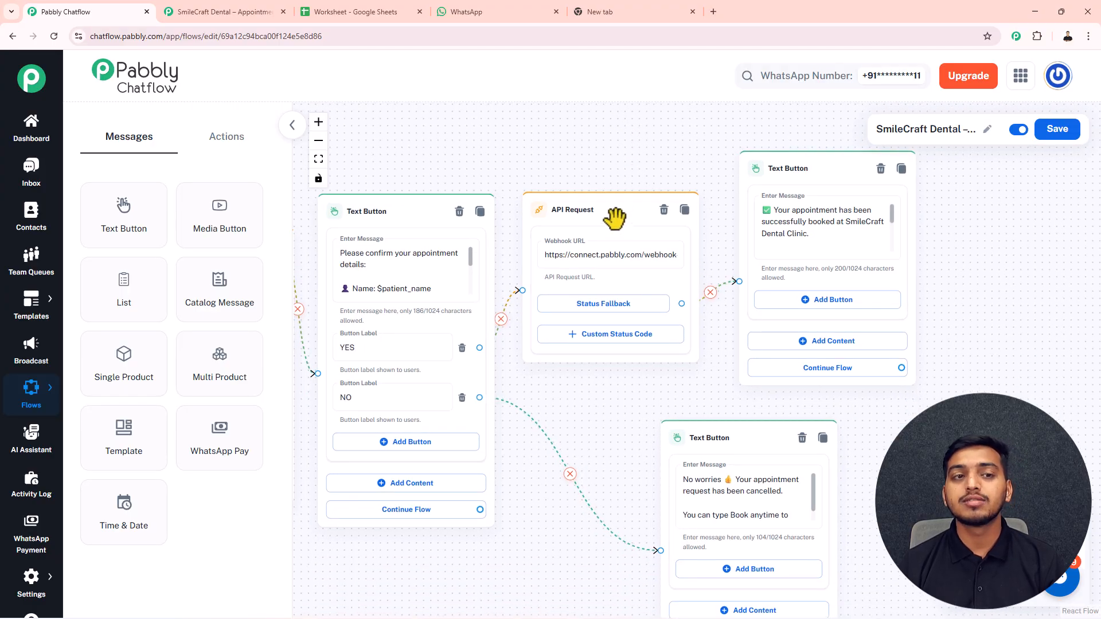
left_click(204, 16)
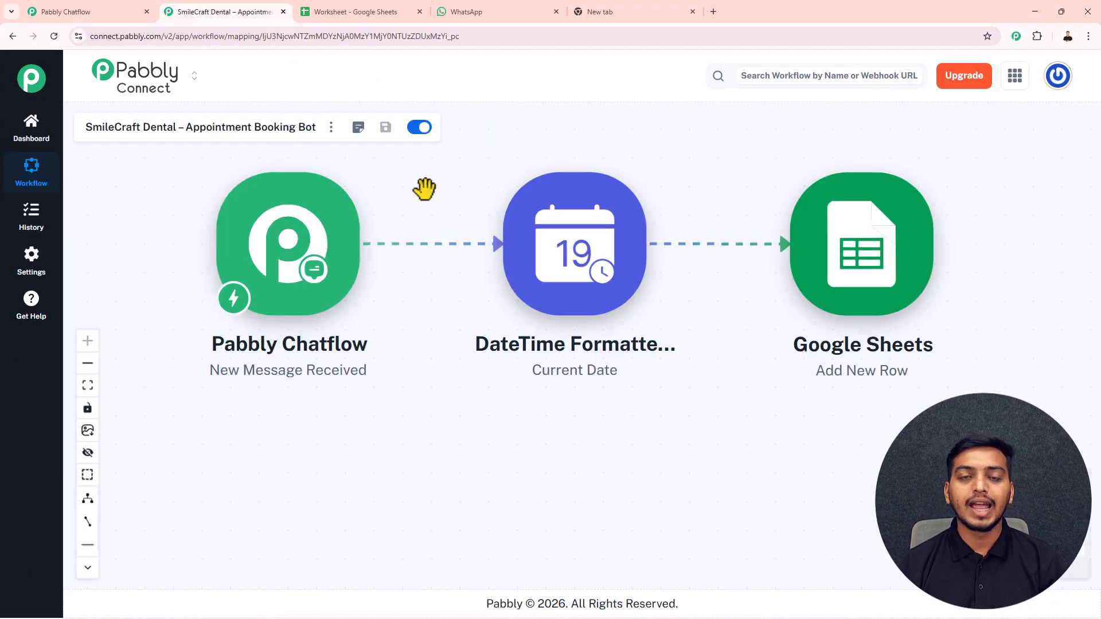
- Inspect the three-step Connect workflow and the 11:00 AM Root Canal row in Appointments
mouse_move(523, 251)
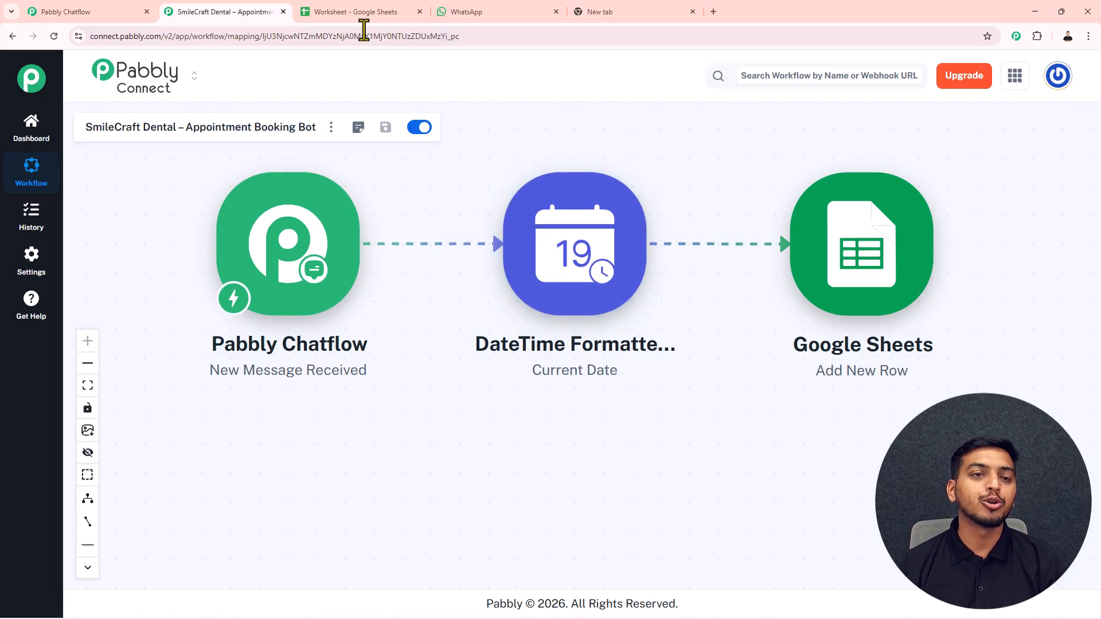
left_click(355, 12)
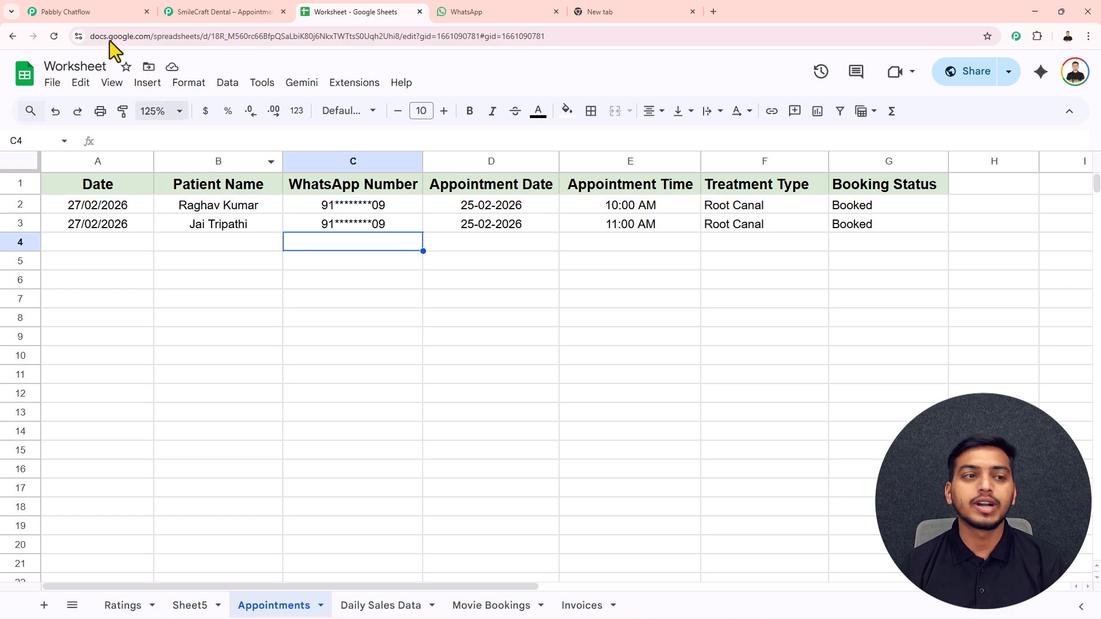
left_click(81, 11)
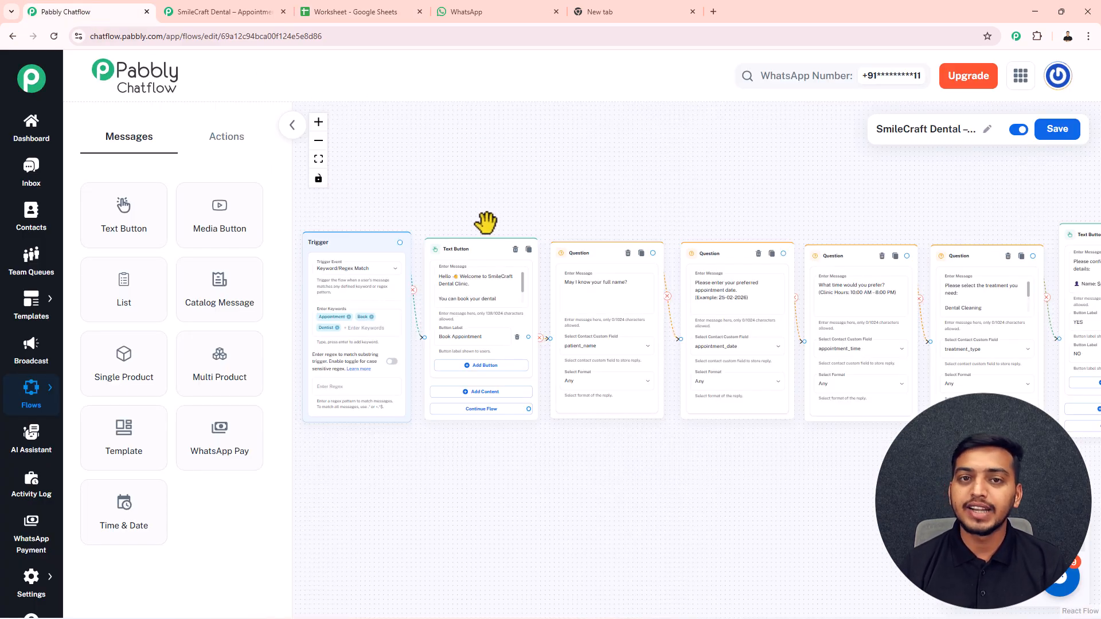
- Pan to the flow's trigger and first nodes, then load pabbly.com/chatflow in a new tab
scroll(487, 221, "up", 2)
left_click_drag(491, 229, 615, 212)
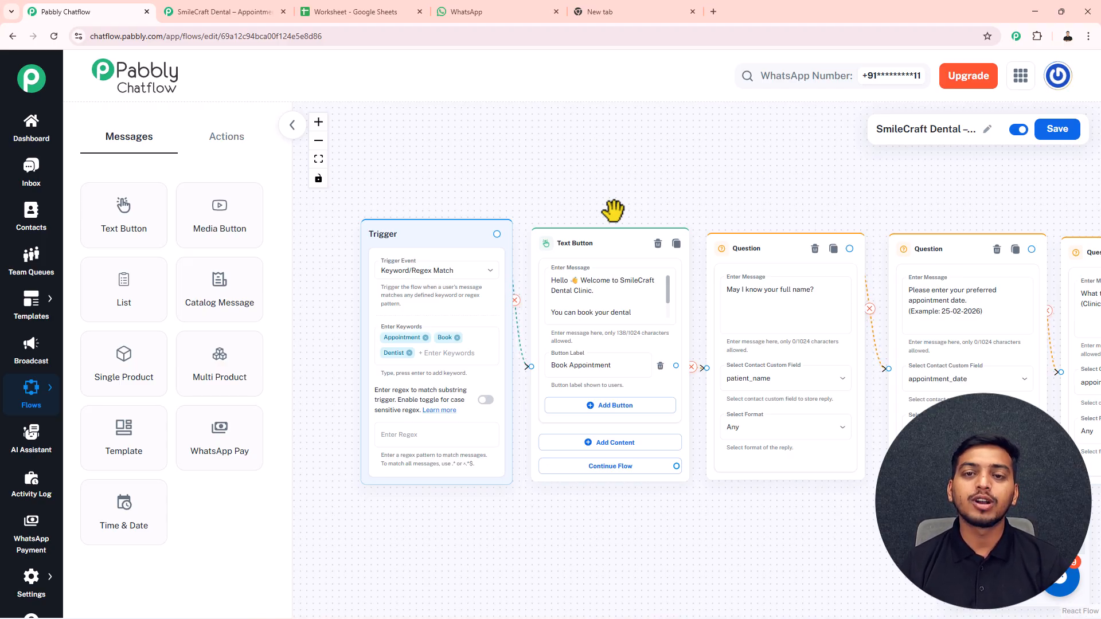
left_click(613, 10)
type("p")
left_click_drag(89, 55, 91, 53)
key("Return")
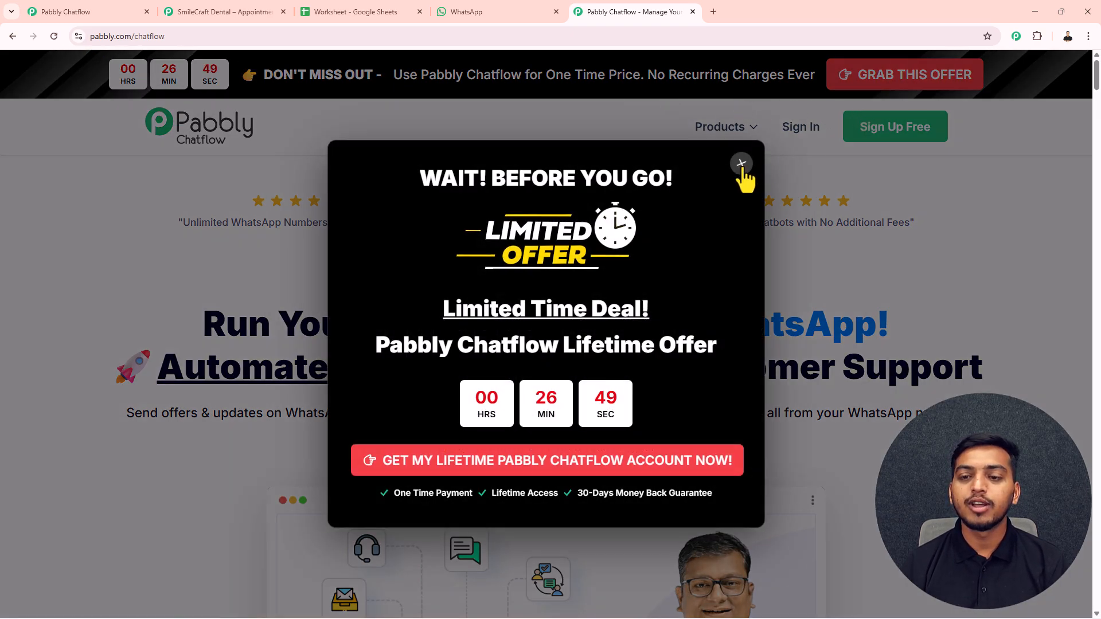
- Close the 'WAIT! BEFORE YOU GO!' popup on the Chatflow homepage
left_click(740, 164)
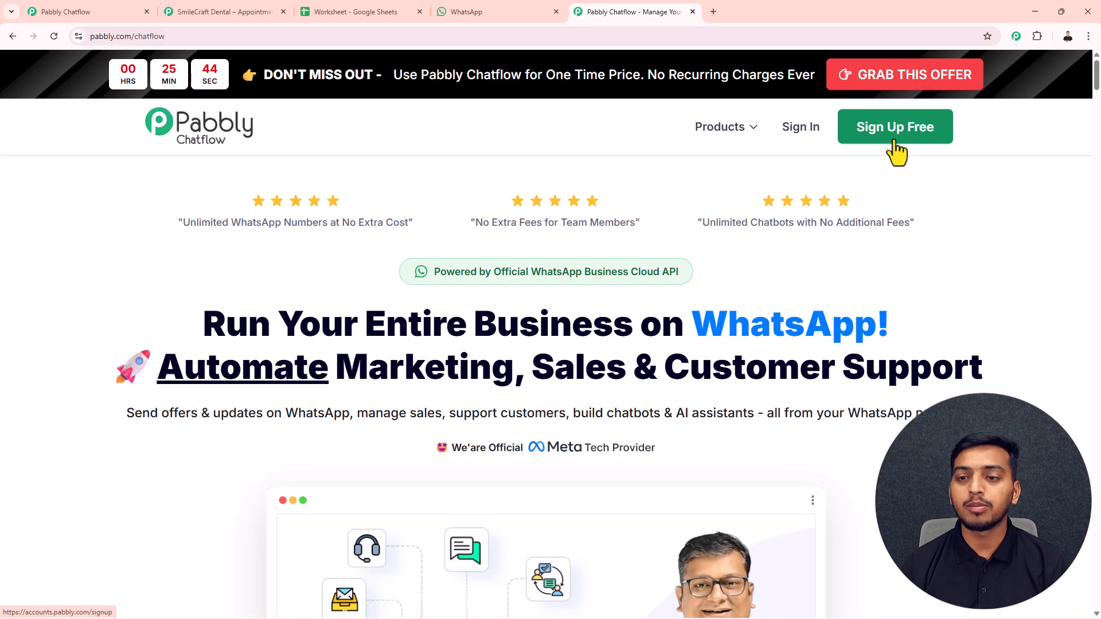
- Sign in to Pabbly and launch Pabbly Chatflow via Access Now on its app card
left_click(800, 132)
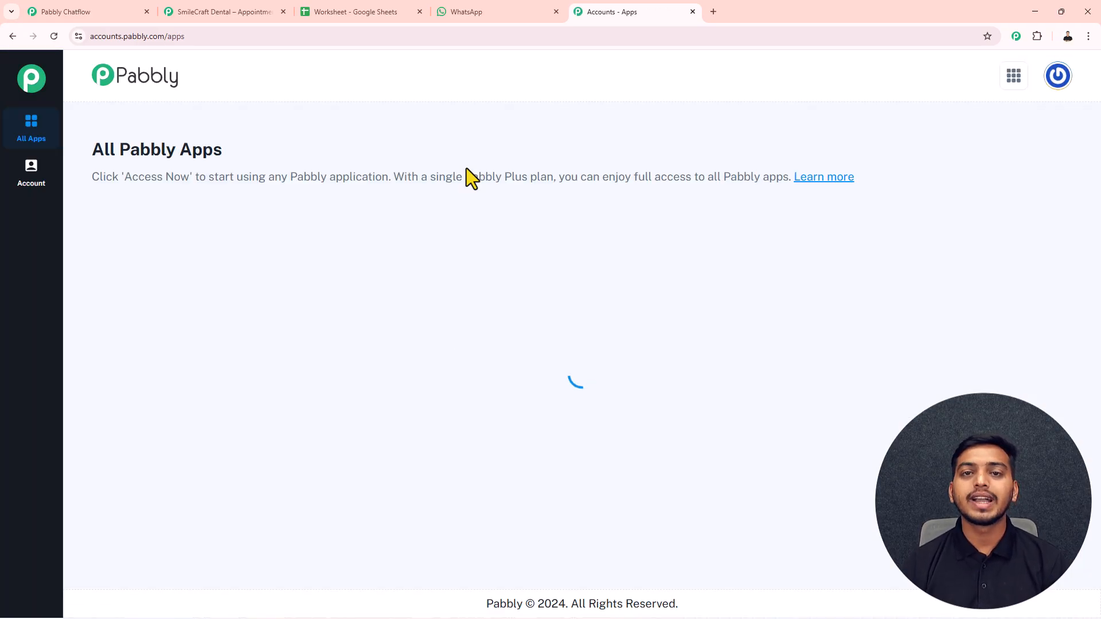
scroll(454, 234, "down", 1)
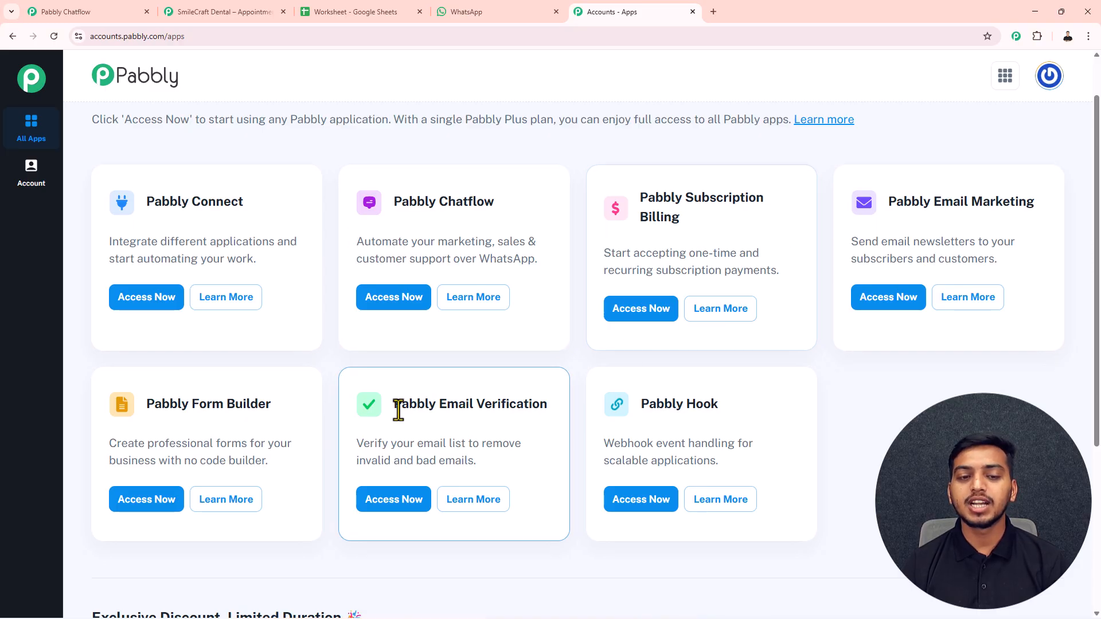
left_click(402, 303)
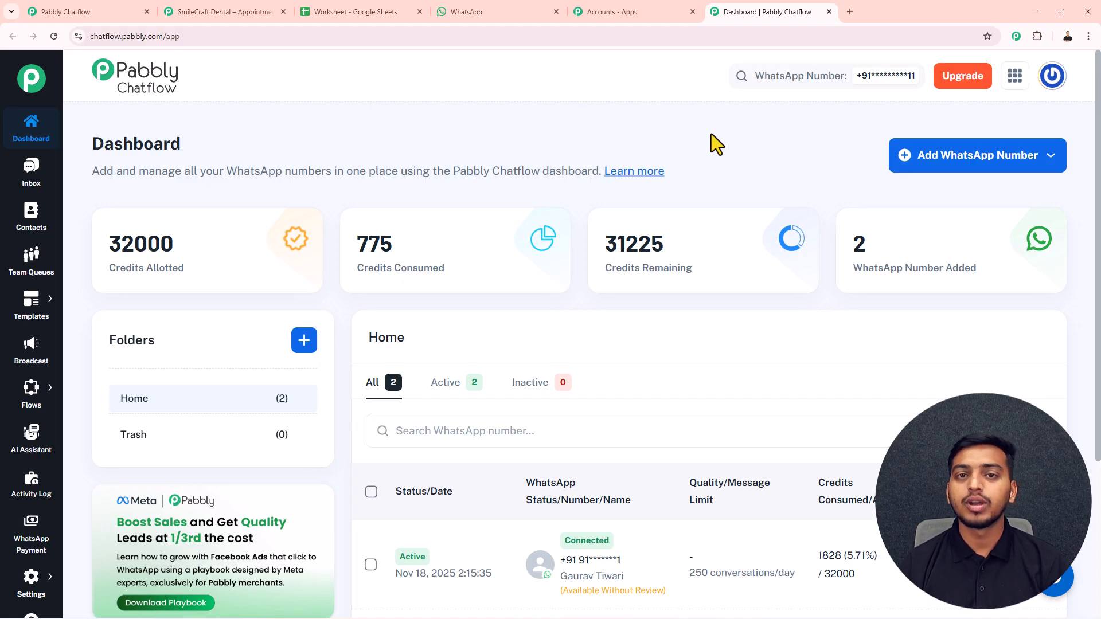
- Glance at the add-WhatsApp-number options, then go to the Flow Builder's Flows page
left_click(939, 160)
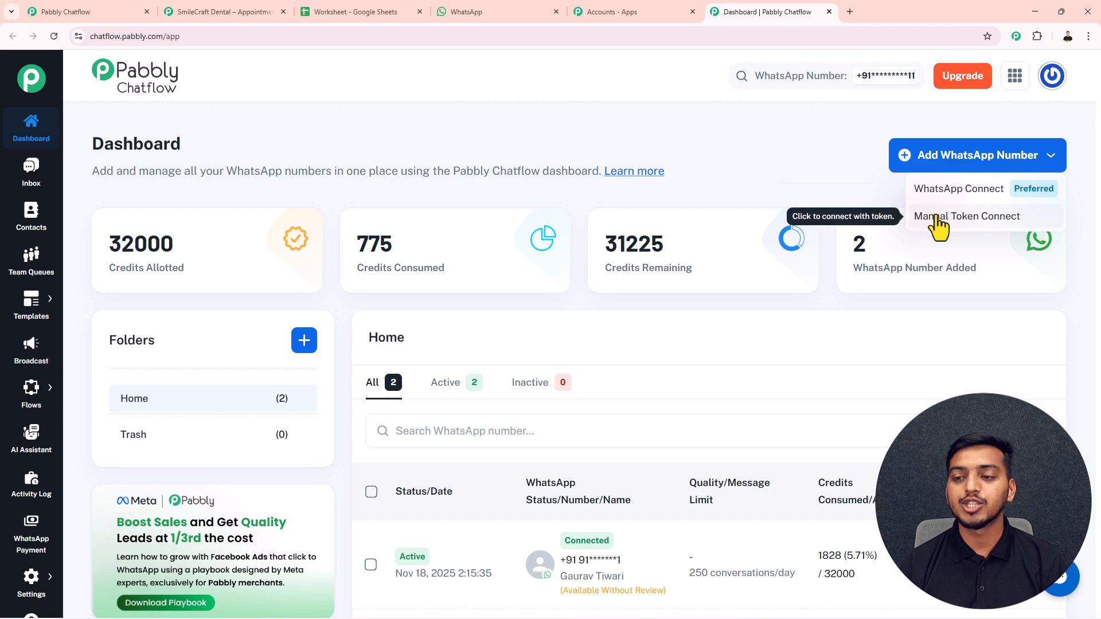
left_click(796, 144)
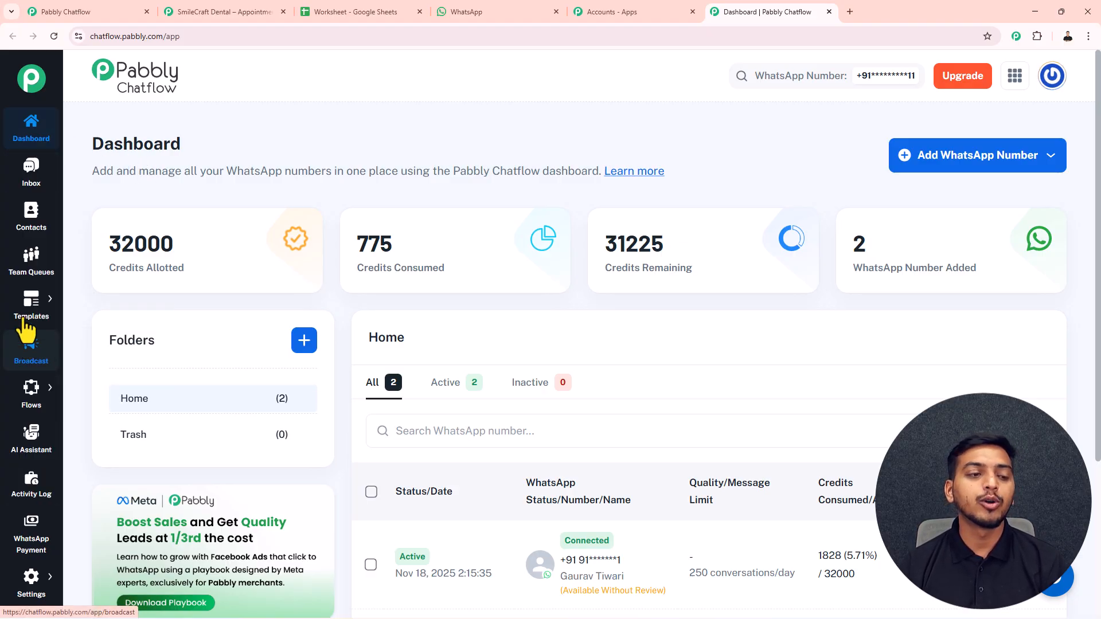
mouse_move(37, 322)
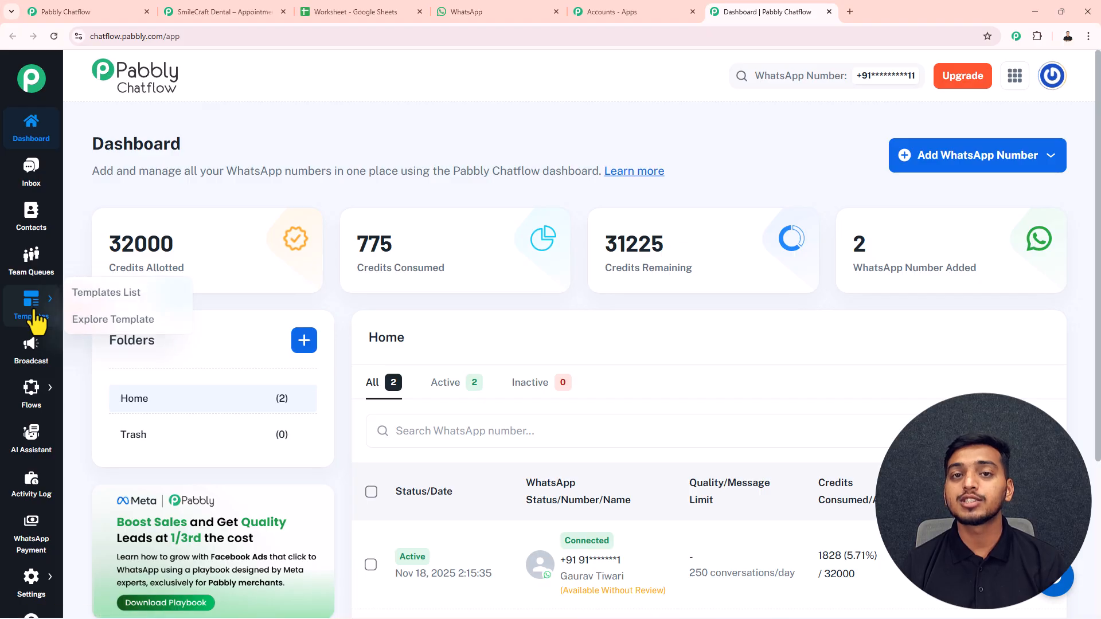
mouse_move(390, 248)
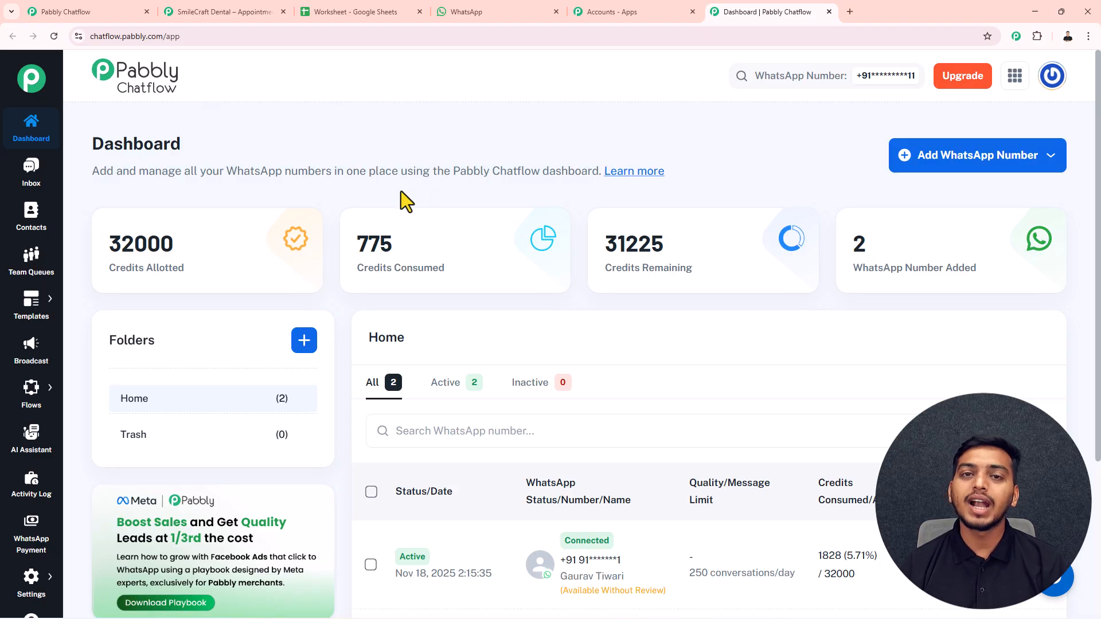
mouse_move(31, 395)
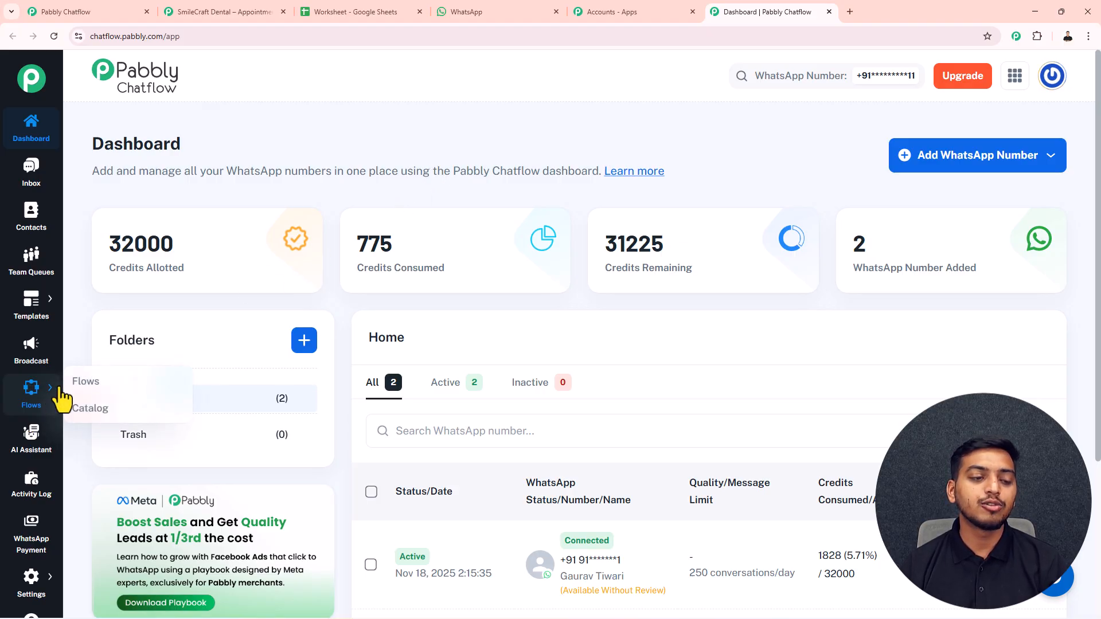
left_click(87, 383)
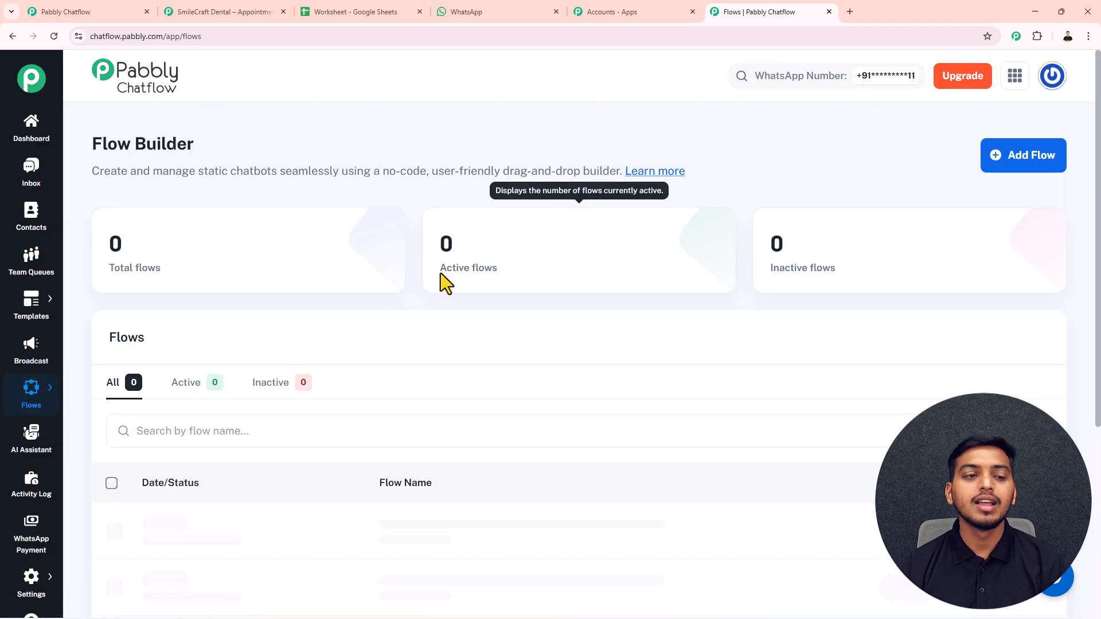
- Filter the flows list to active flows and make the SmileCraft Dental booking flow inactive
scroll(459, 304, "down", 3)
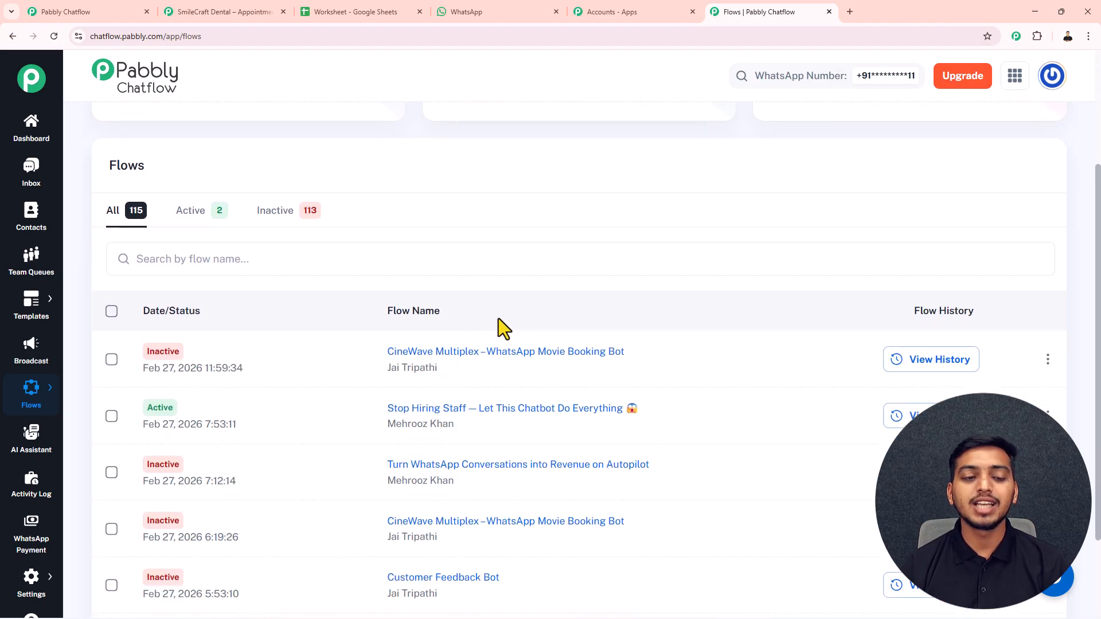
left_click(204, 217)
scroll(531, 421, "down", 1)
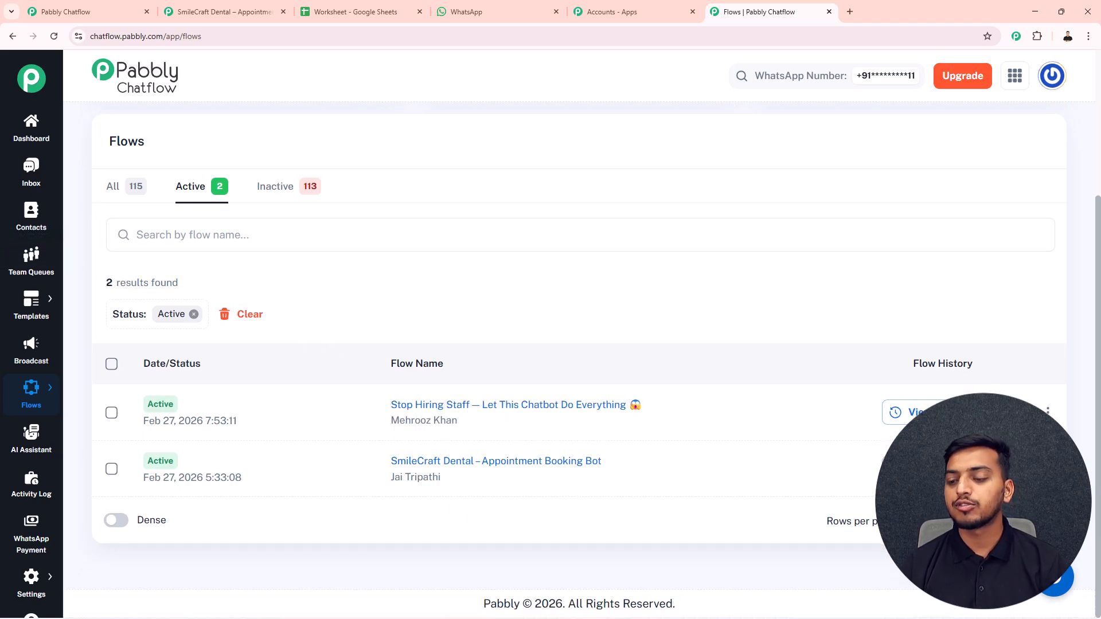
left_click(940, 469)
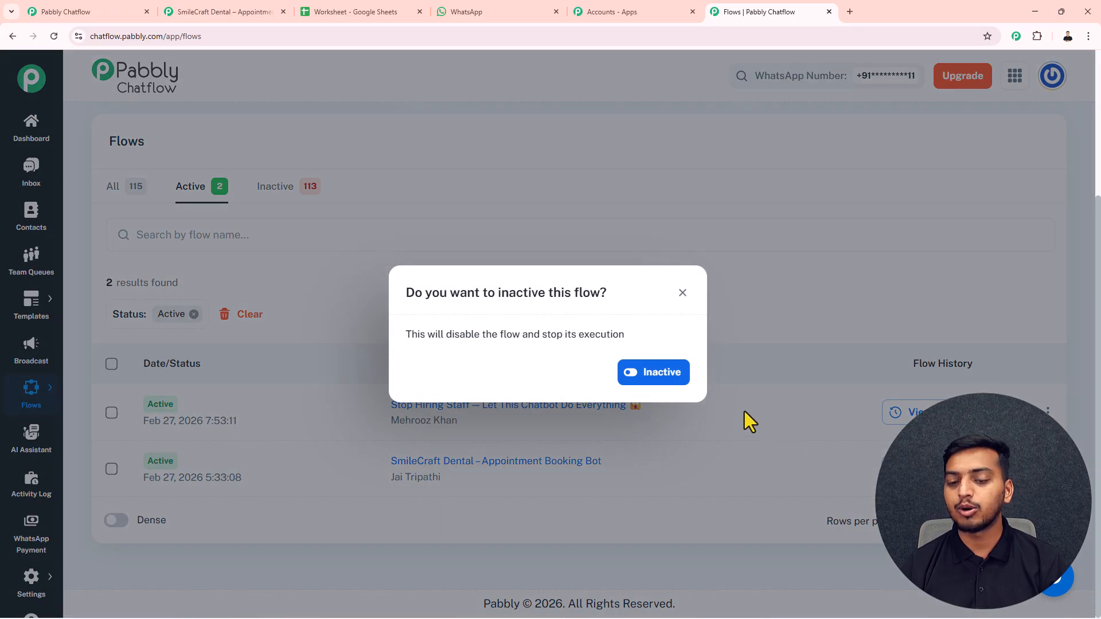
left_click(659, 386)
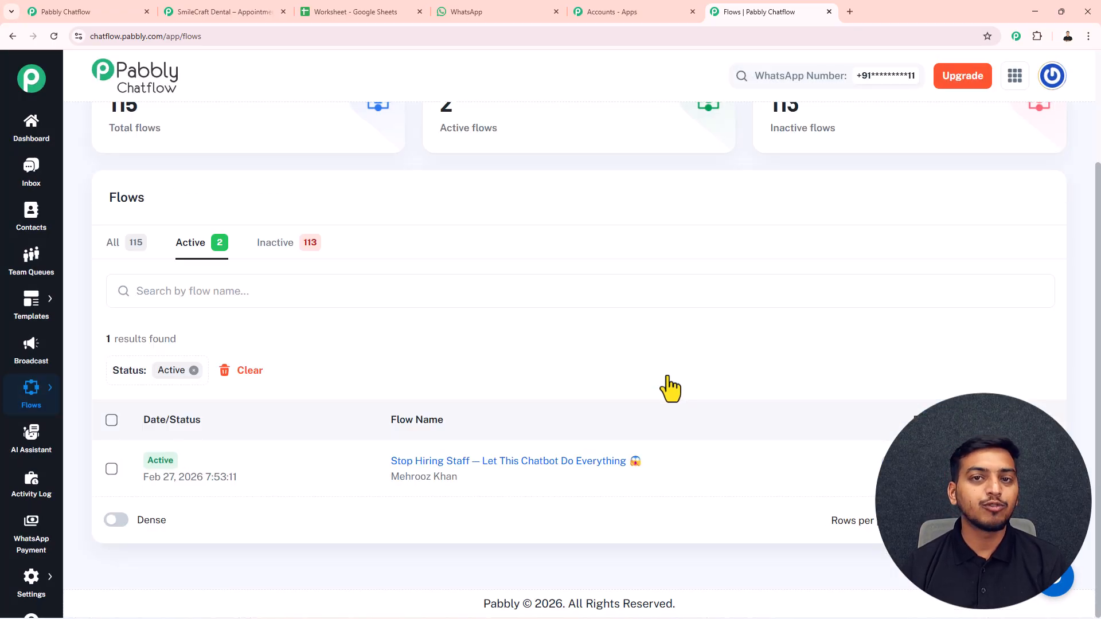
scroll(854, 275, "up", 2)
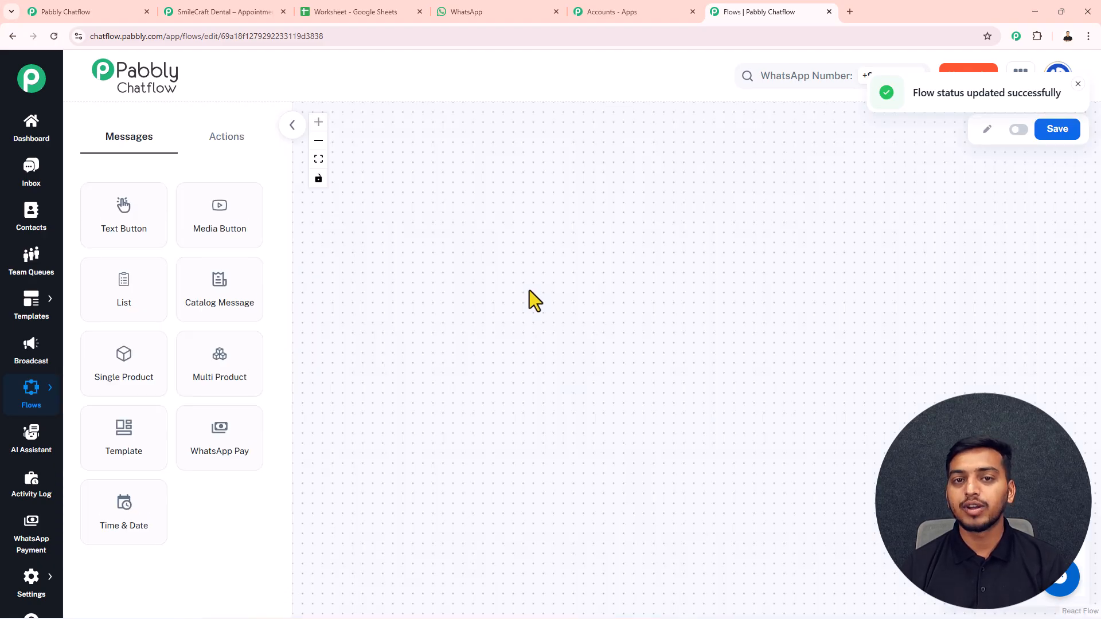
- Rename the Untitled flow to 'SmileCraft Dental - Appointment Booking Bot' and reposition the Trigger node
left_click_drag(654, 187, 437, 215)
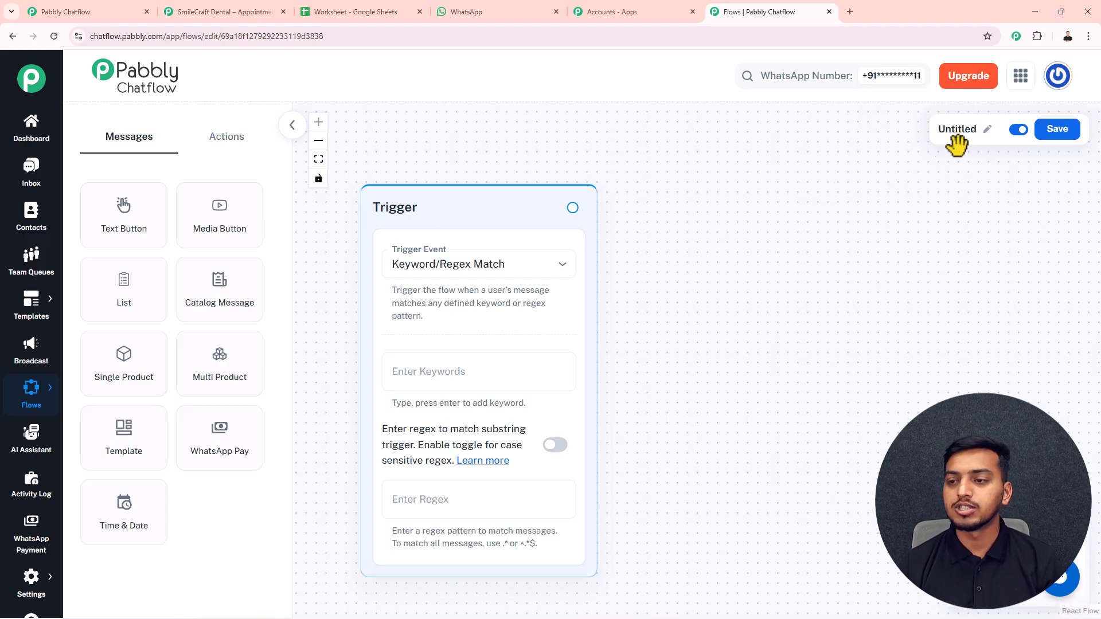
left_click(987, 130)
left_click_drag(908, 133, 820, 138)
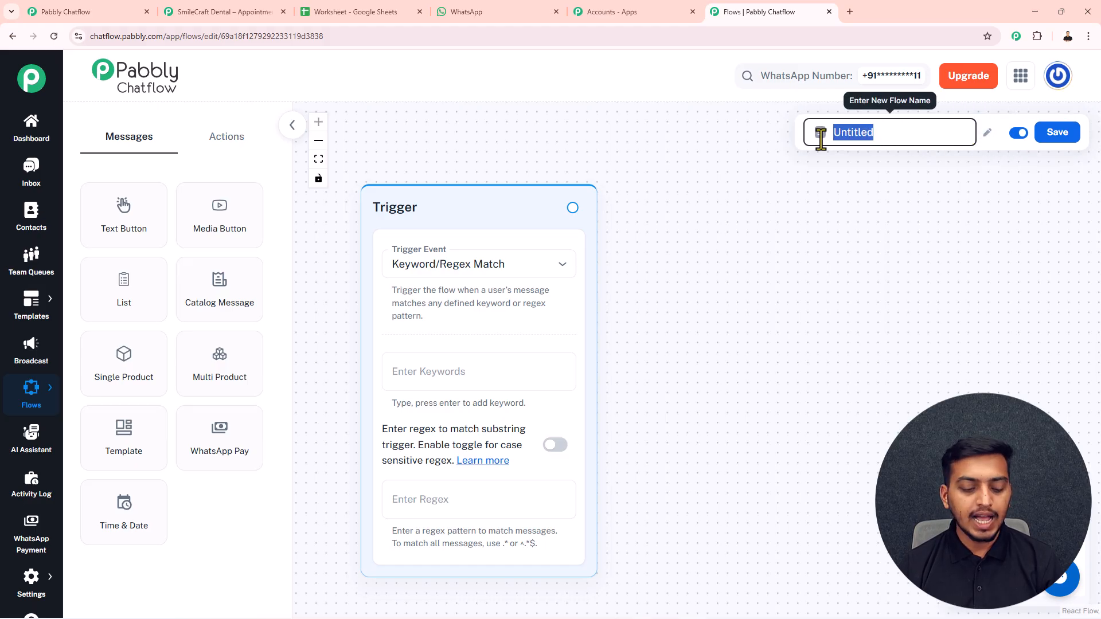
key("ctrl+v")
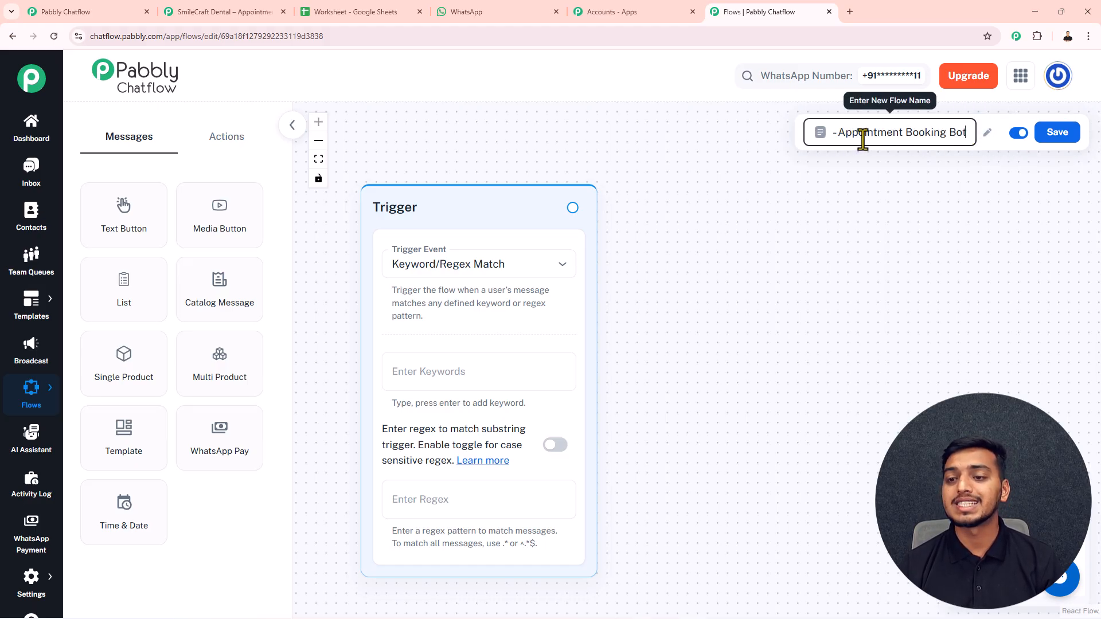
left_click(748, 161)
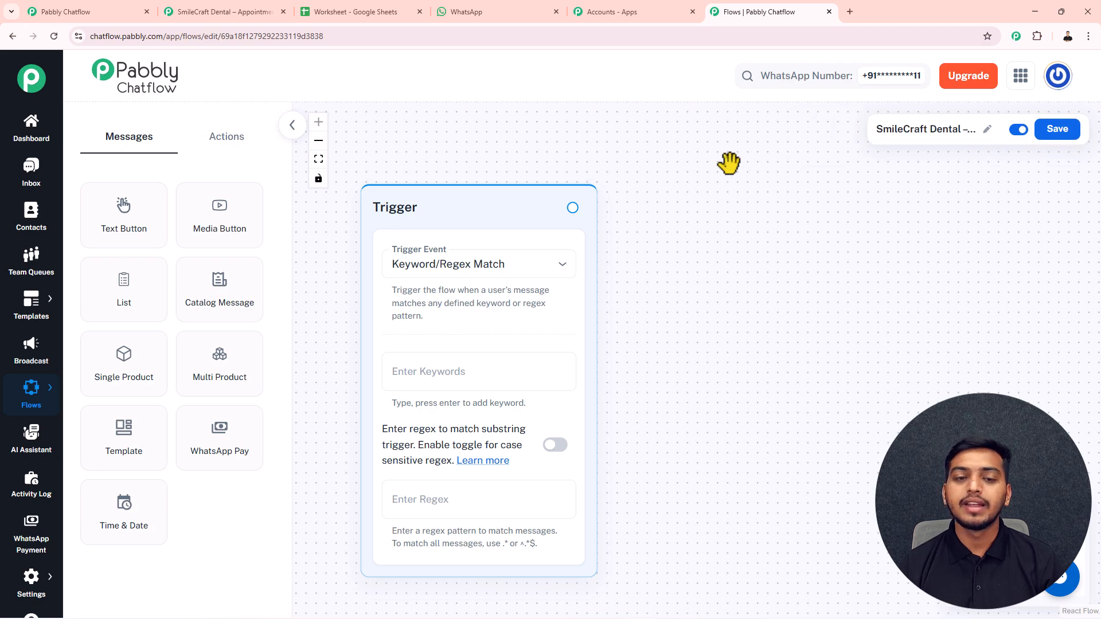
left_click_drag(462, 205, 442, 184)
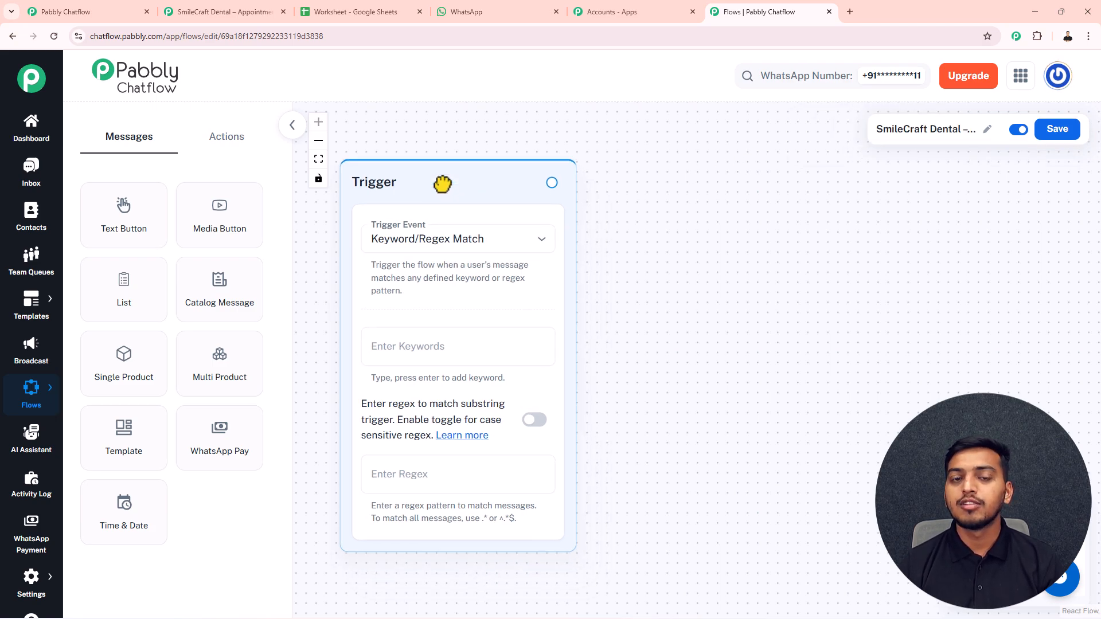
- Keep Keyword/Regex Match with keywords Dental and Appointment, and connect a new Text Button node after the trigger
left_click(448, 243)
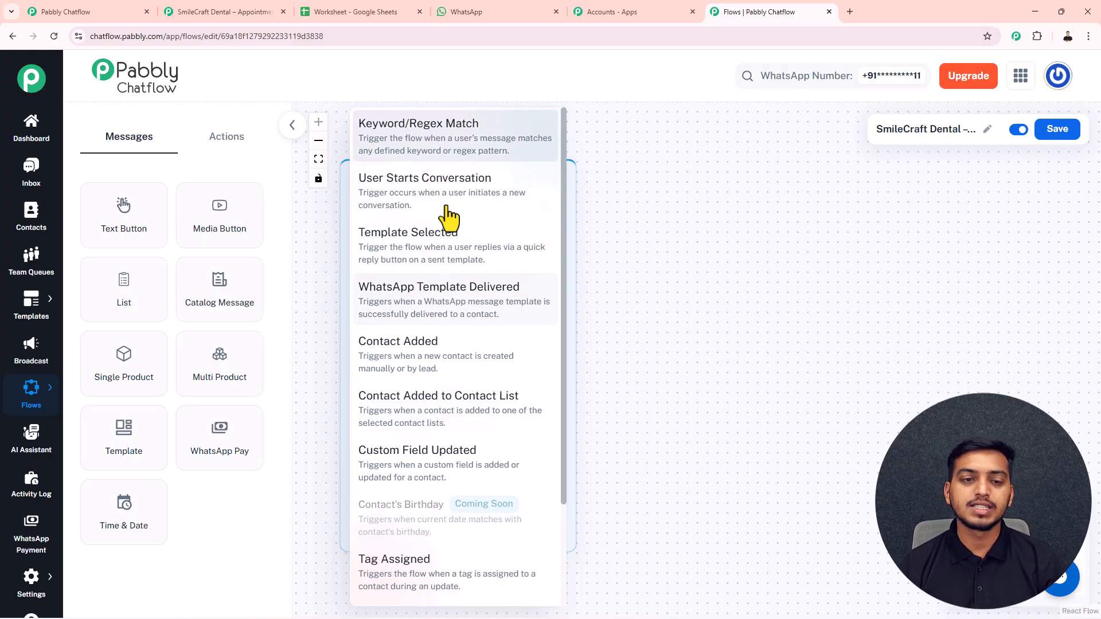
left_click(418, 143)
left_click_drag(445, 172, 465, 138)
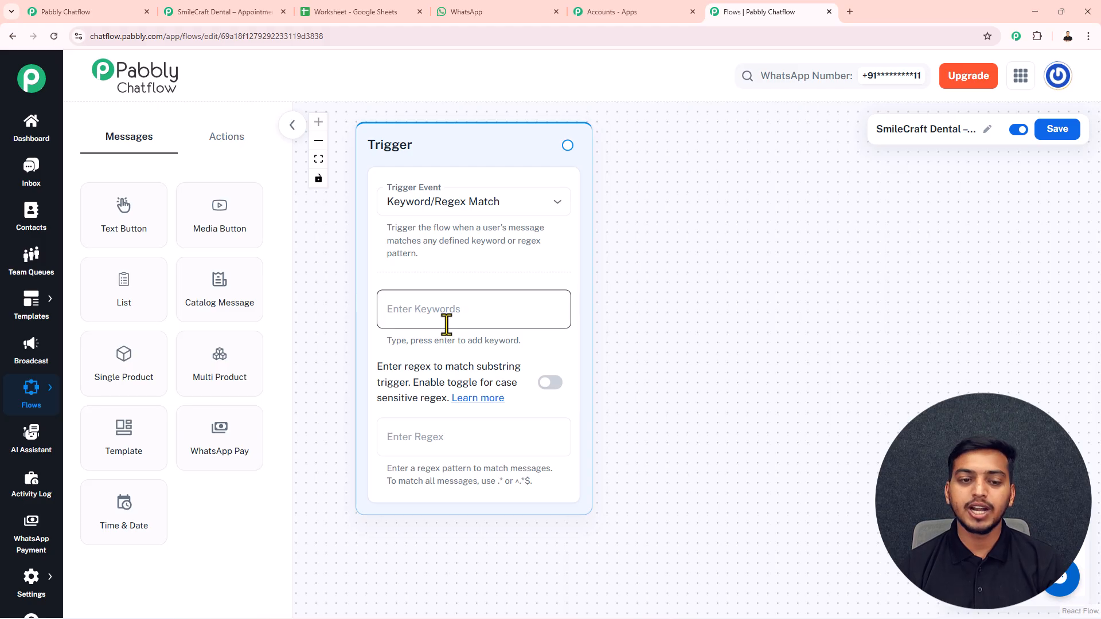
left_click(422, 311)
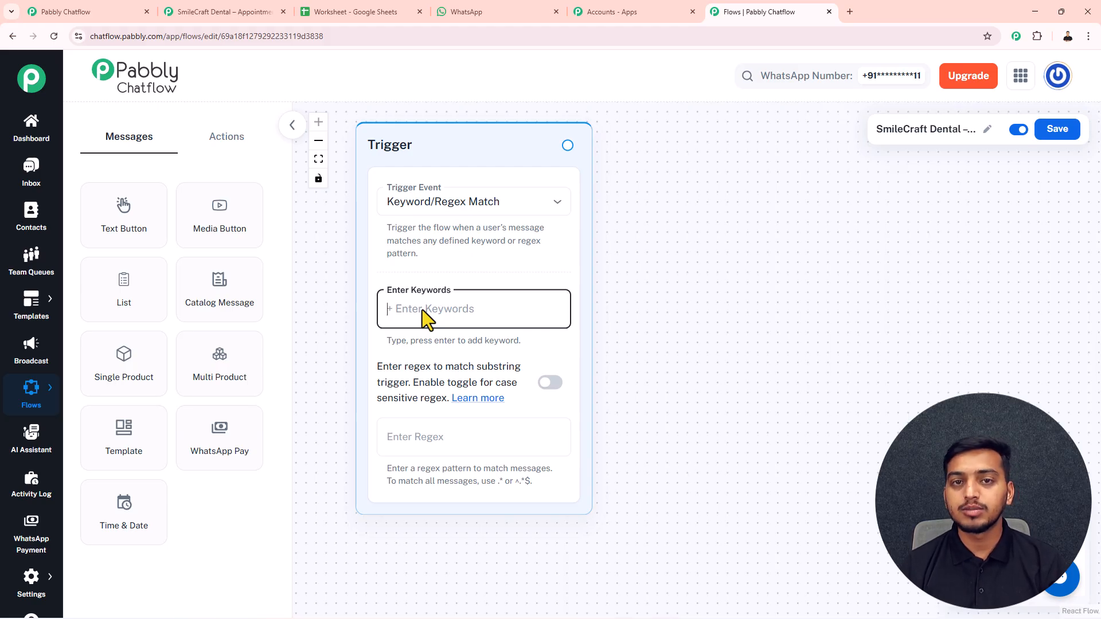
type("Dent")
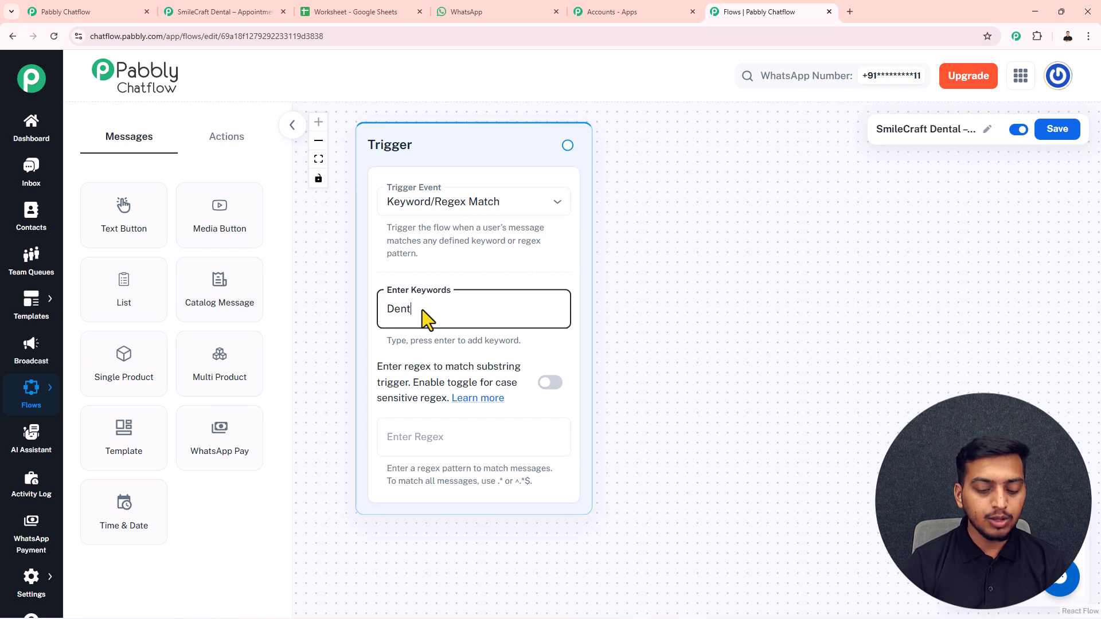
type("al")
key("Return")
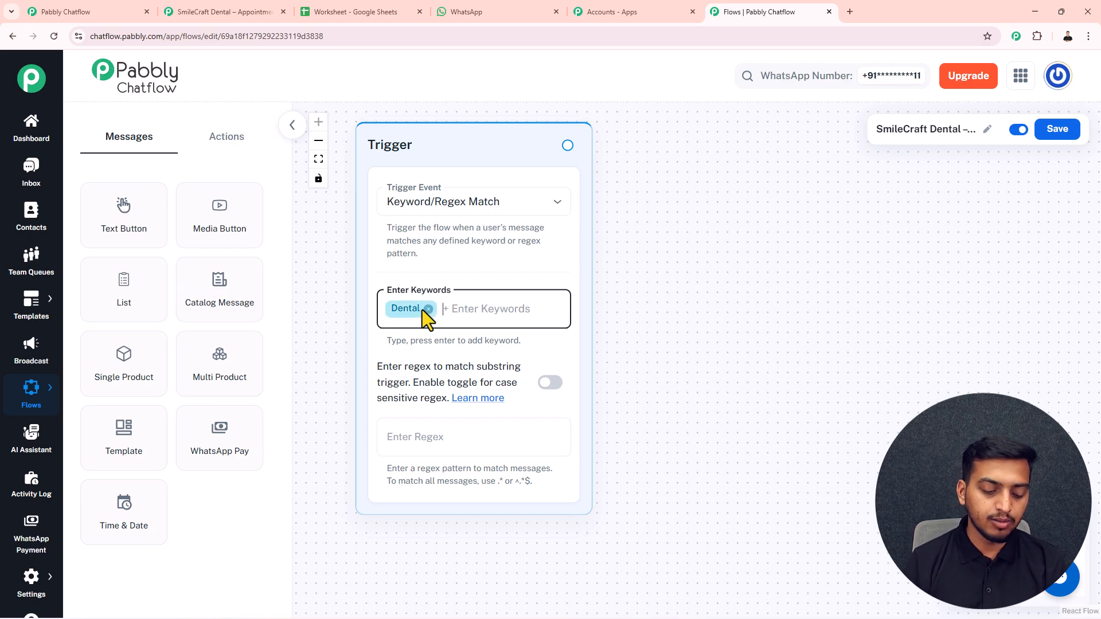
type("Appointment")
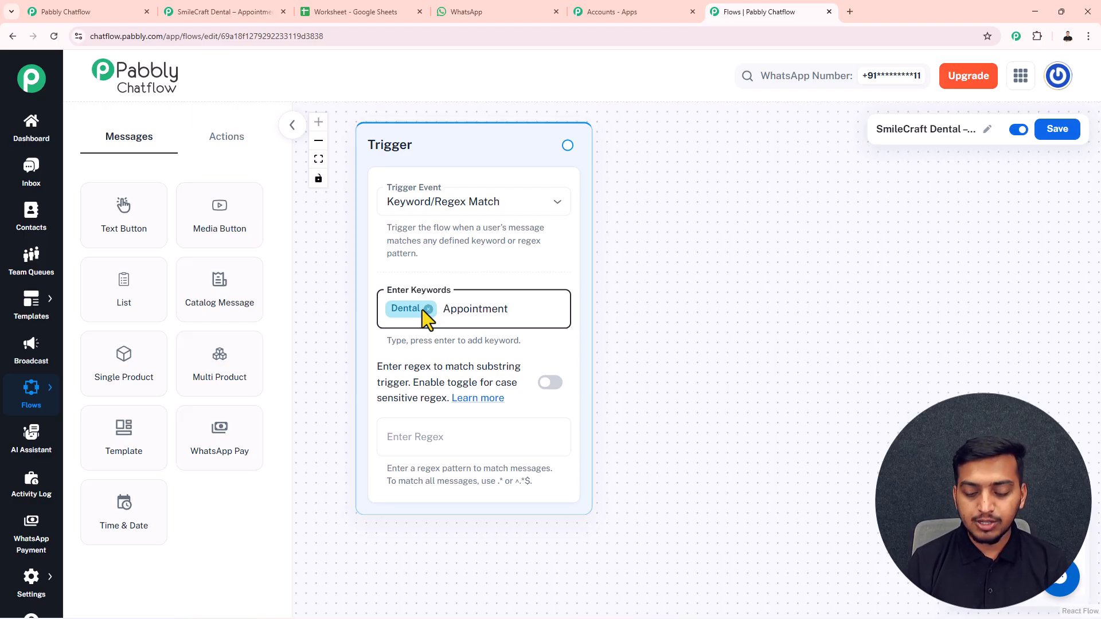
key("Return")
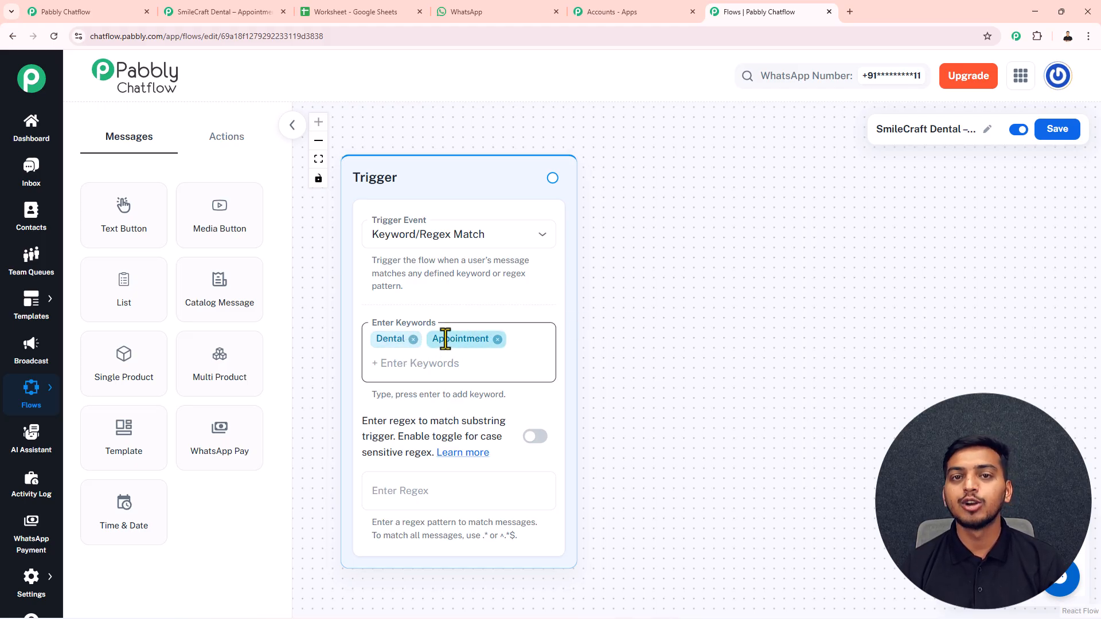
left_click_drag(135, 235, 654, 217)
left_click_drag(552, 178, 621, 362)
- Paste the SmileCraft Dental welcome message and add a Book Appointment reply button
left_click(709, 262)
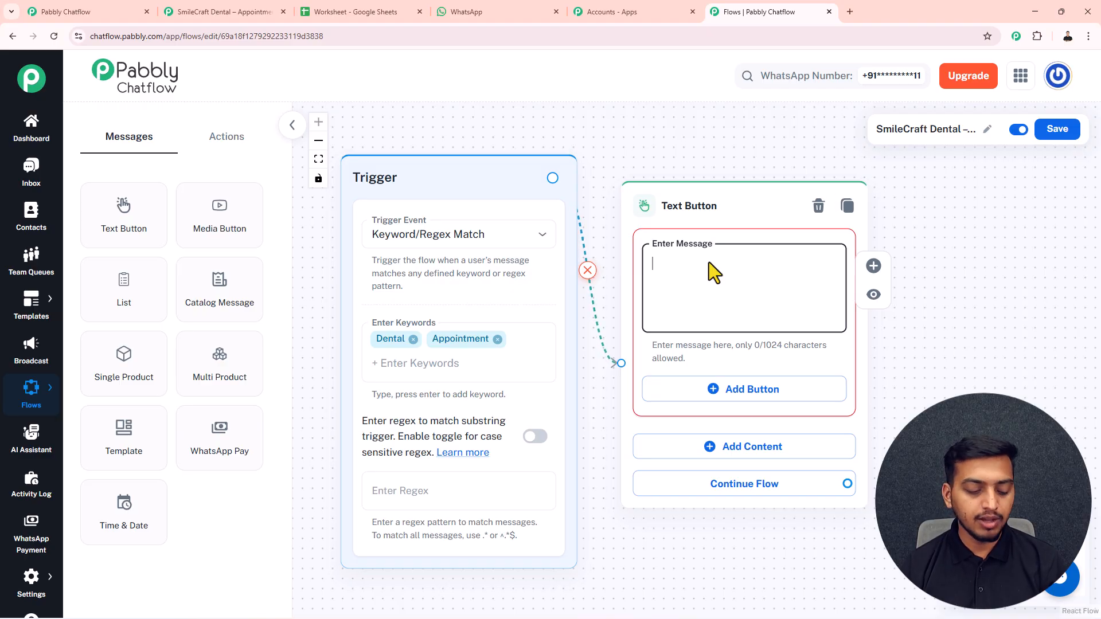
key("ctrl+v")
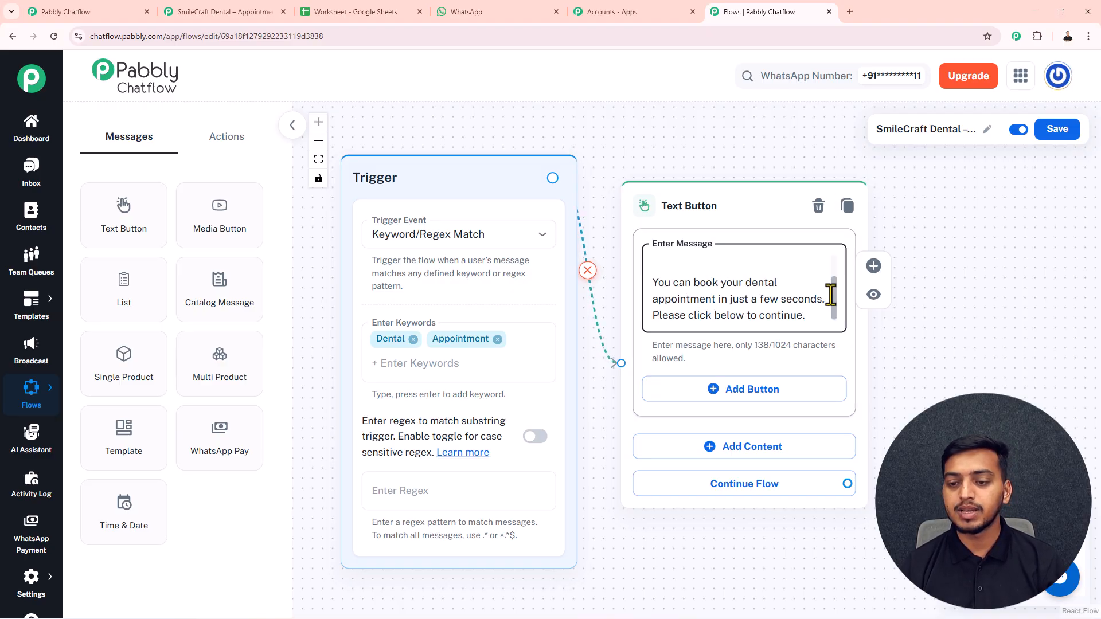
scroll(830, 290, "up", 1)
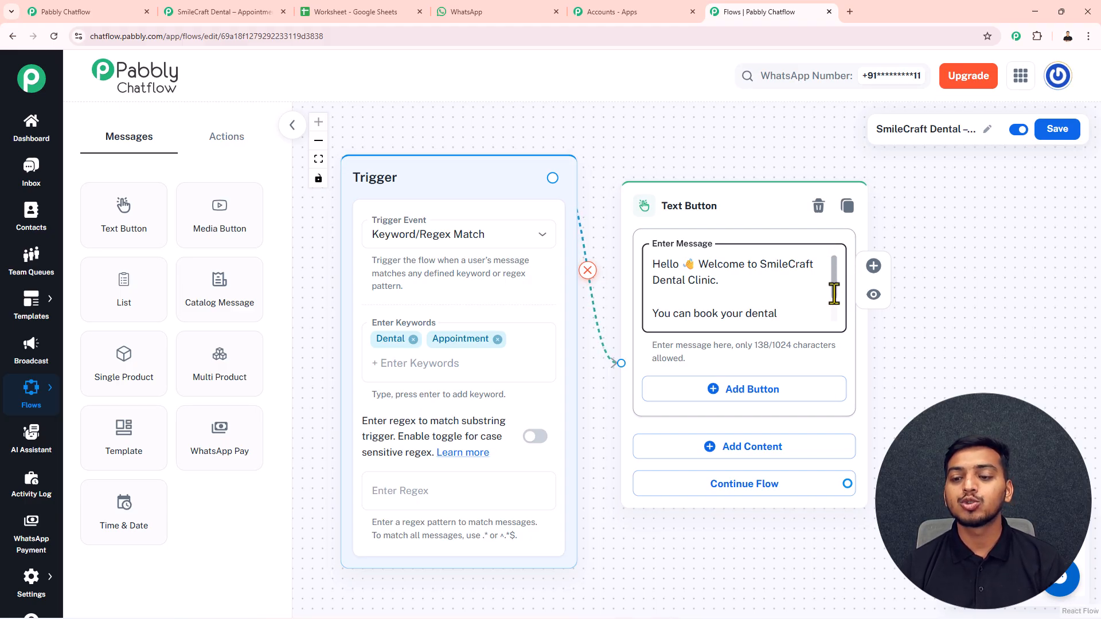
left_click_drag(835, 288, 835, 307)
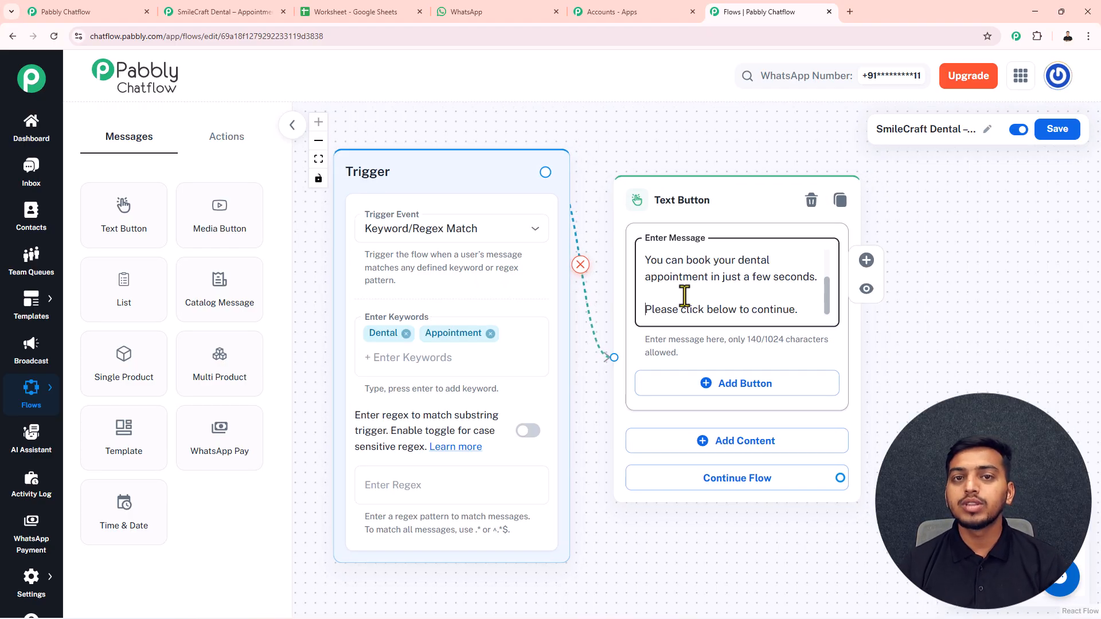
left_click(709, 383)
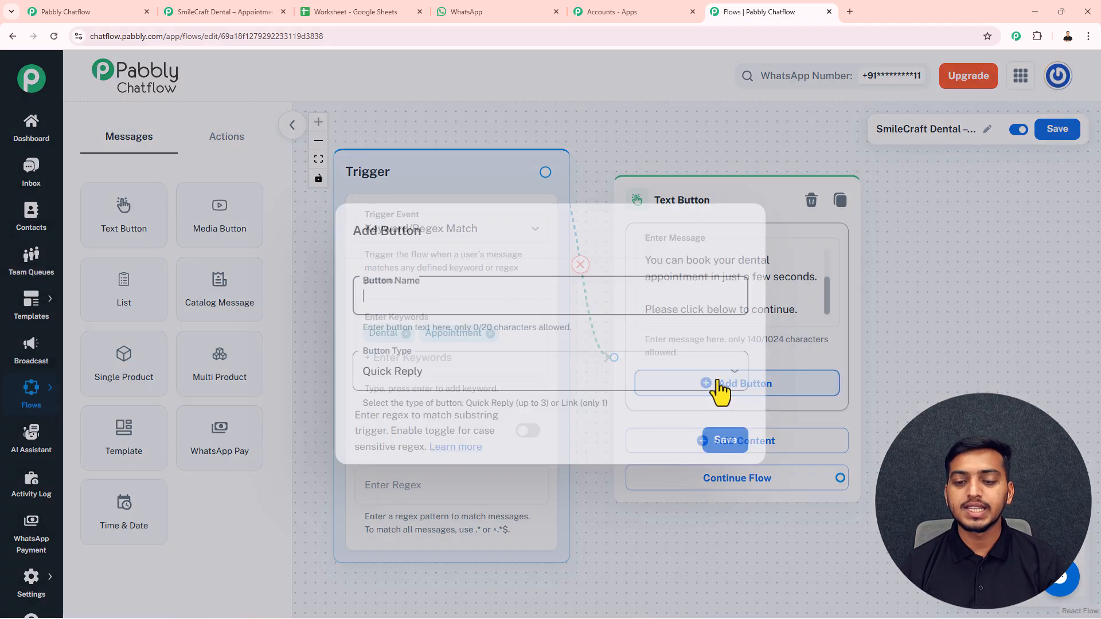
type("Book Appointment")
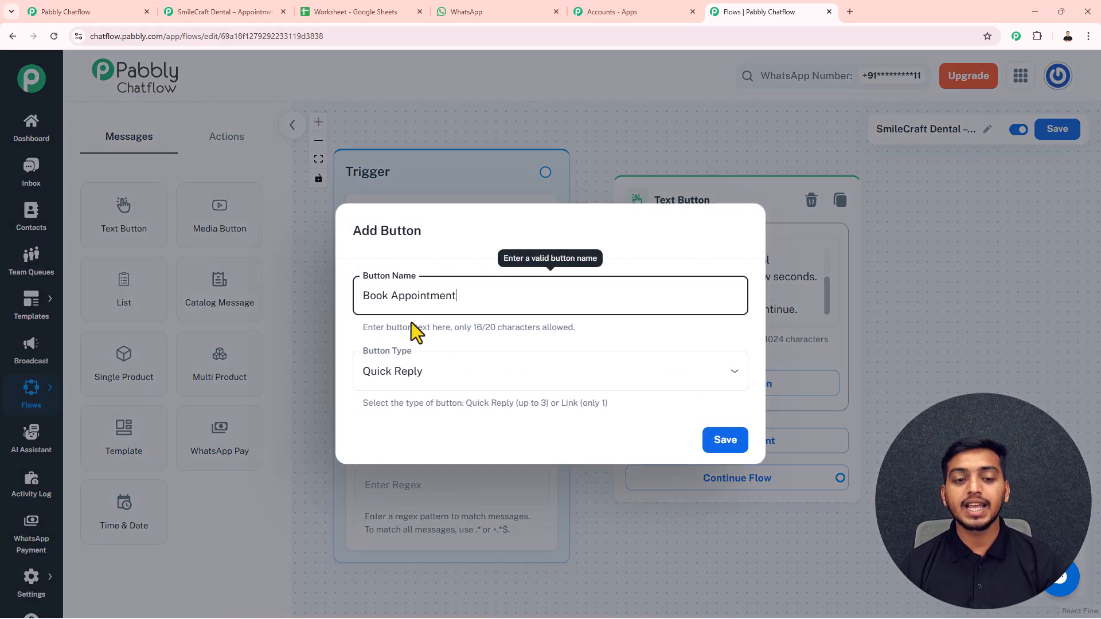
left_click(729, 446)
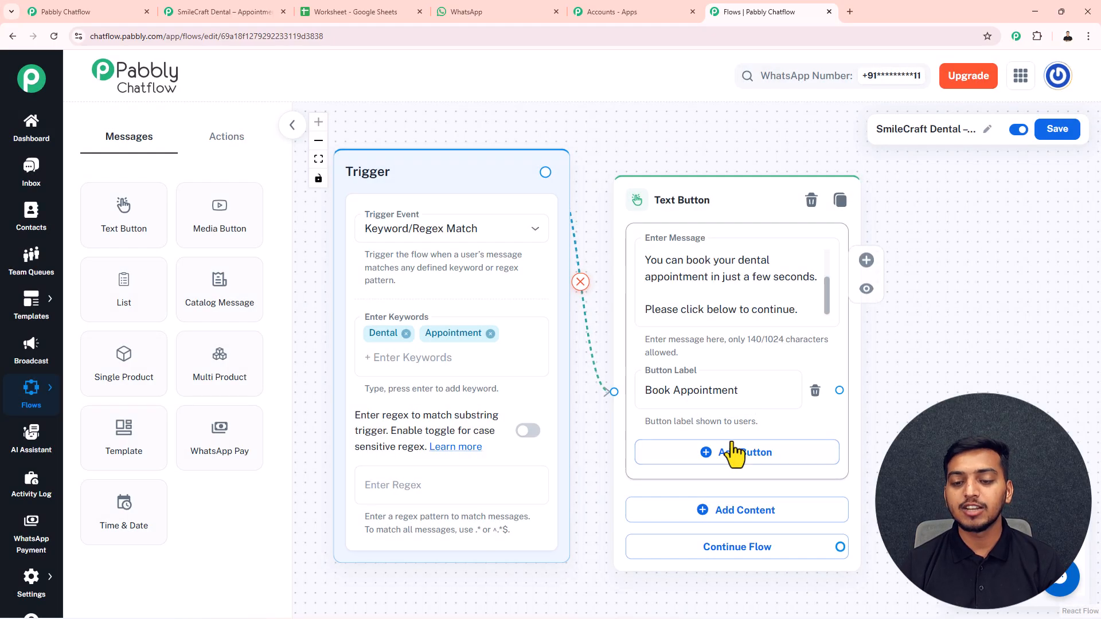
- Place an Ask Question node from Actions beside the welcome message
scroll(708, 155, "down", 5)
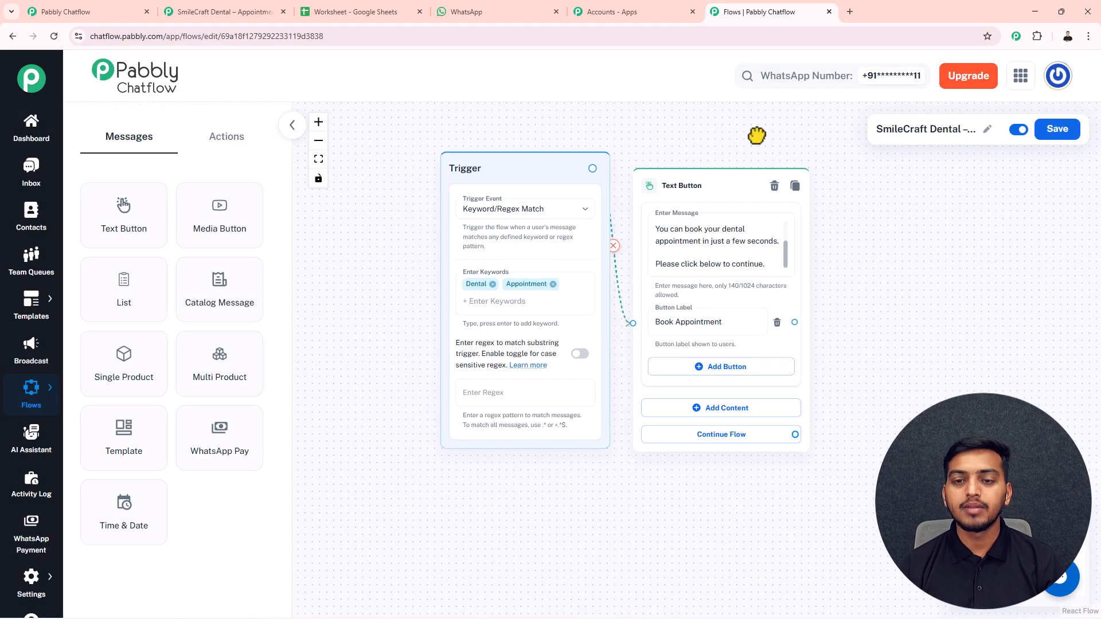
left_click_drag(596, 147, 570, 149)
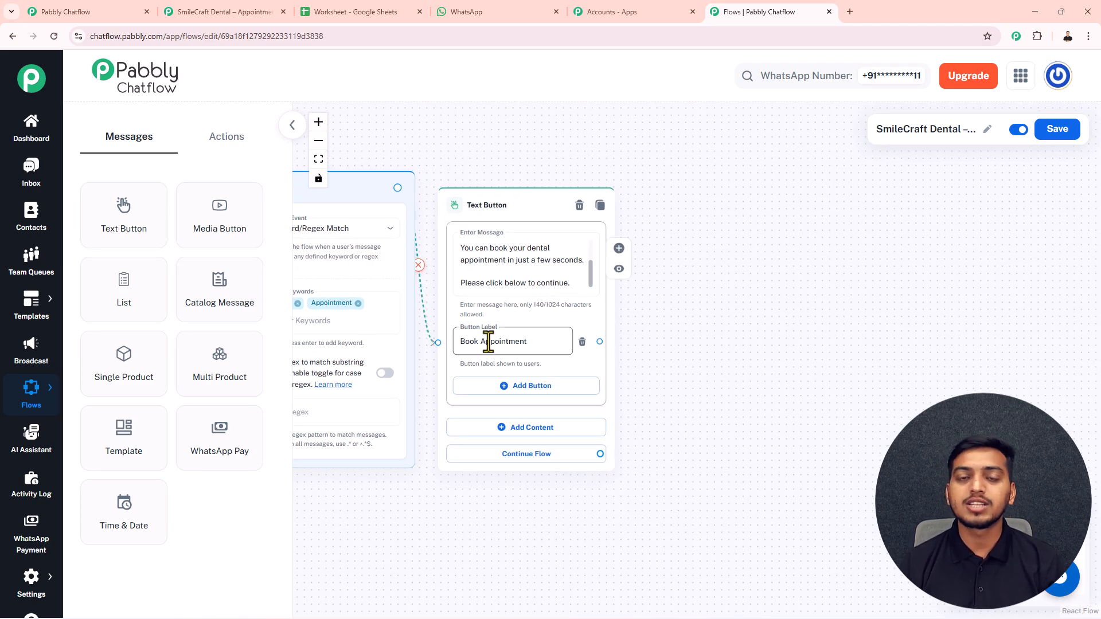
left_click(224, 138)
left_click_drag(233, 304, 775, 301)
left_click_drag(760, 250, 685, 172)
- Connect Book Appointment to the Question node and enter 'May I know your full name?'
left_click_drag(583, 312, 665, 314)
left_click(704, 242)
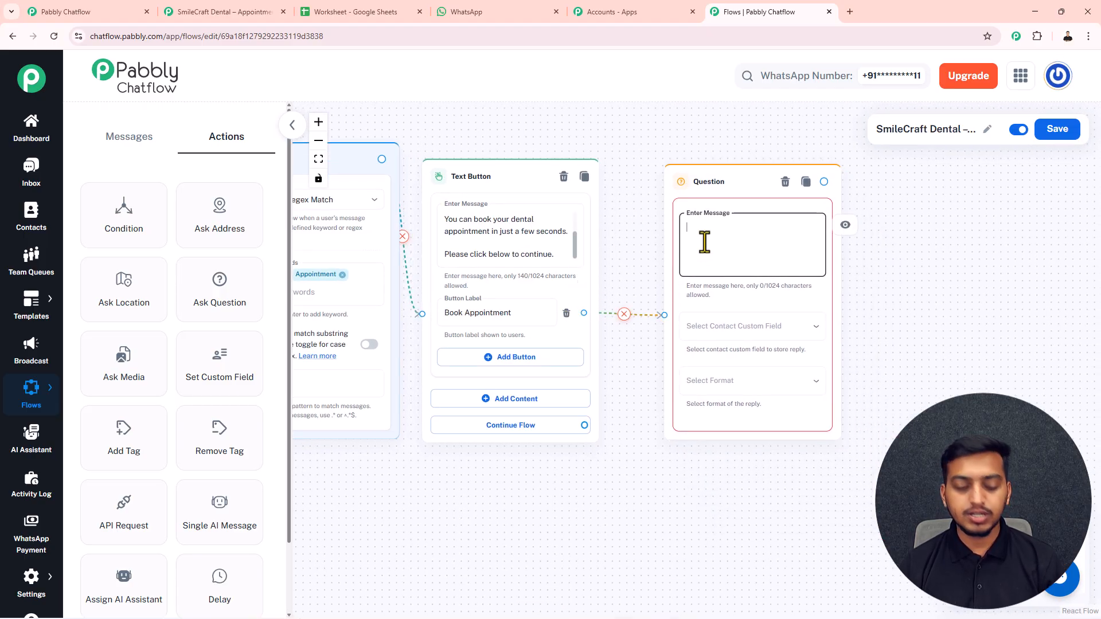
type("May I know your full name?")
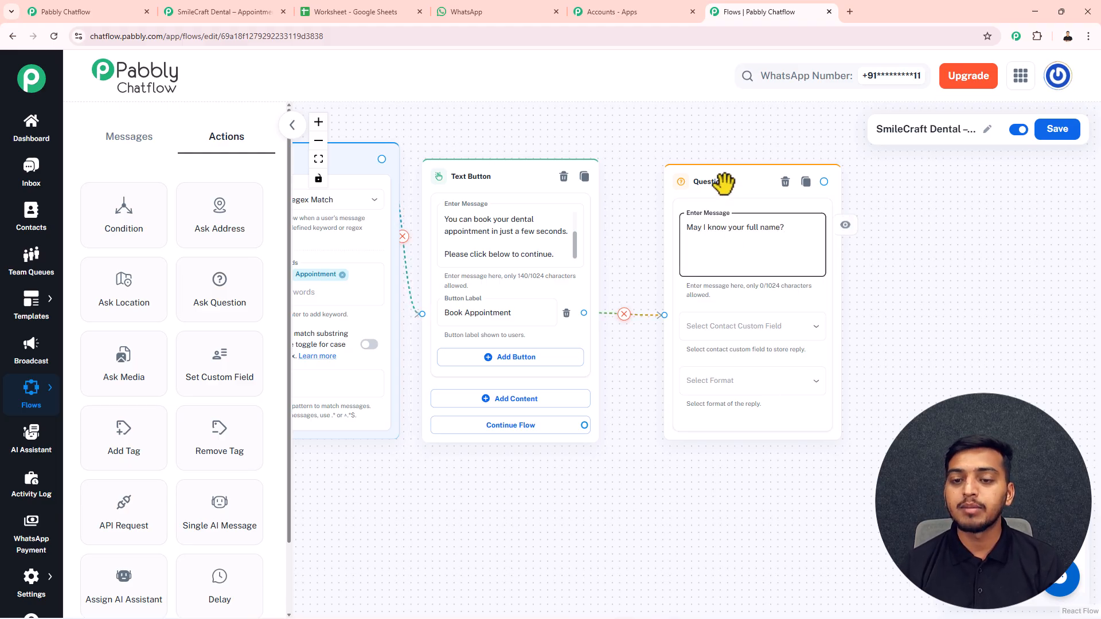
left_click_drag(723, 179, 683, 167)
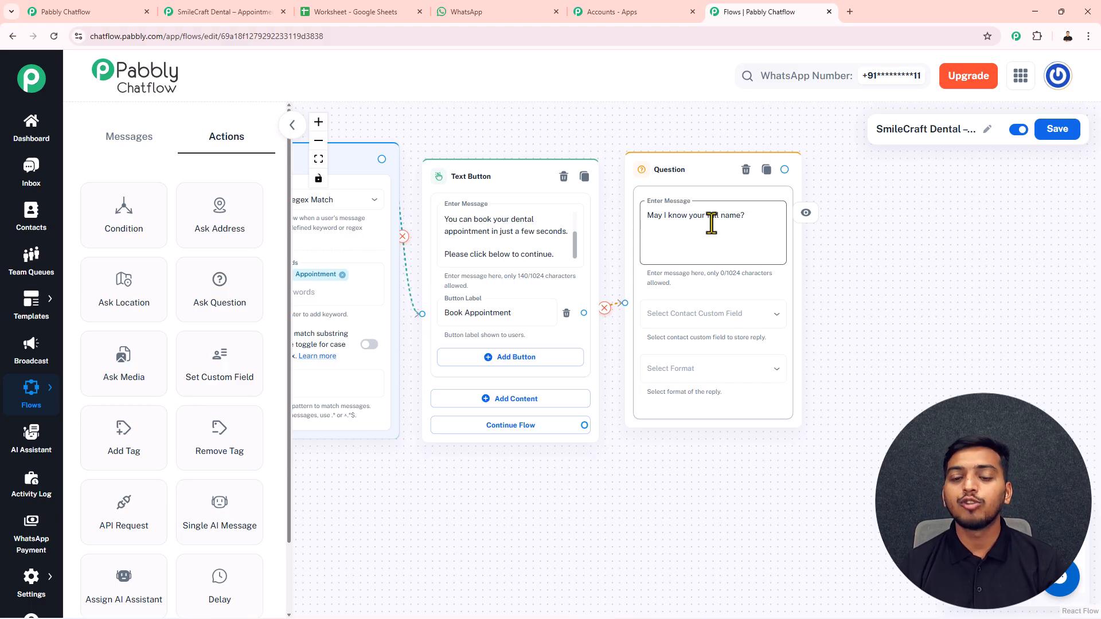
- Store the reply in patient_name with reply format Any
left_click(715, 322)
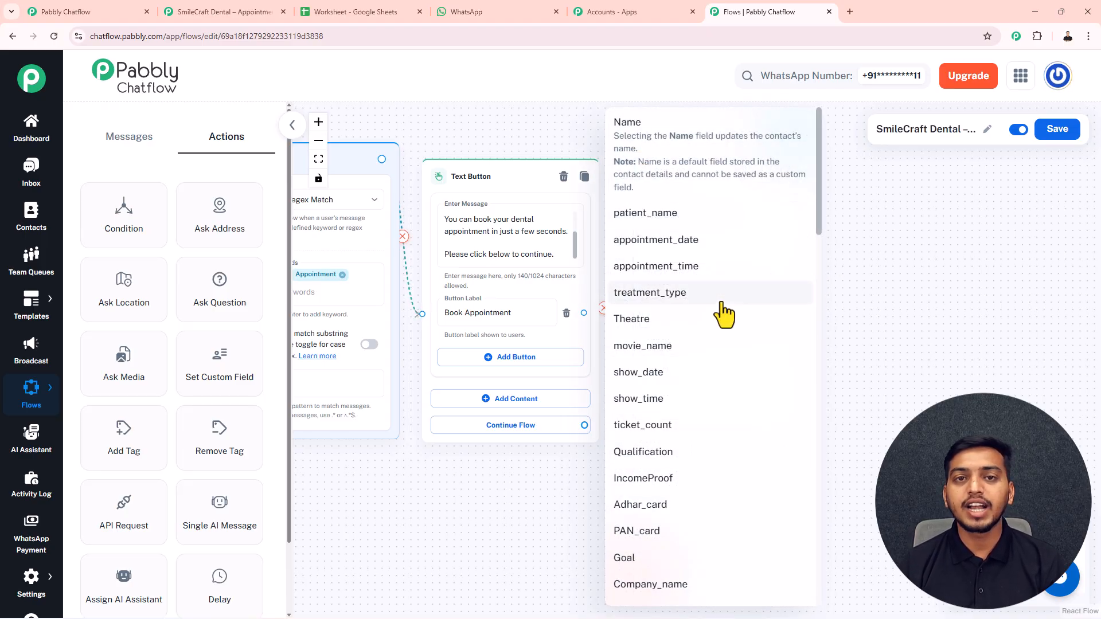
left_click(638, 215)
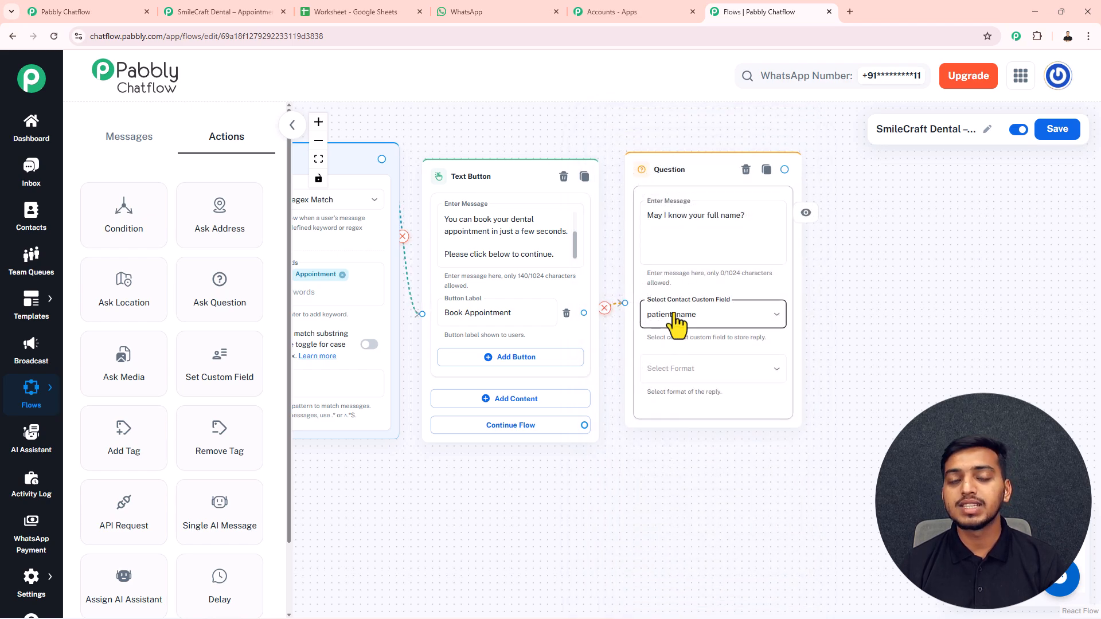
left_click(682, 372)
left_click(634, 401)
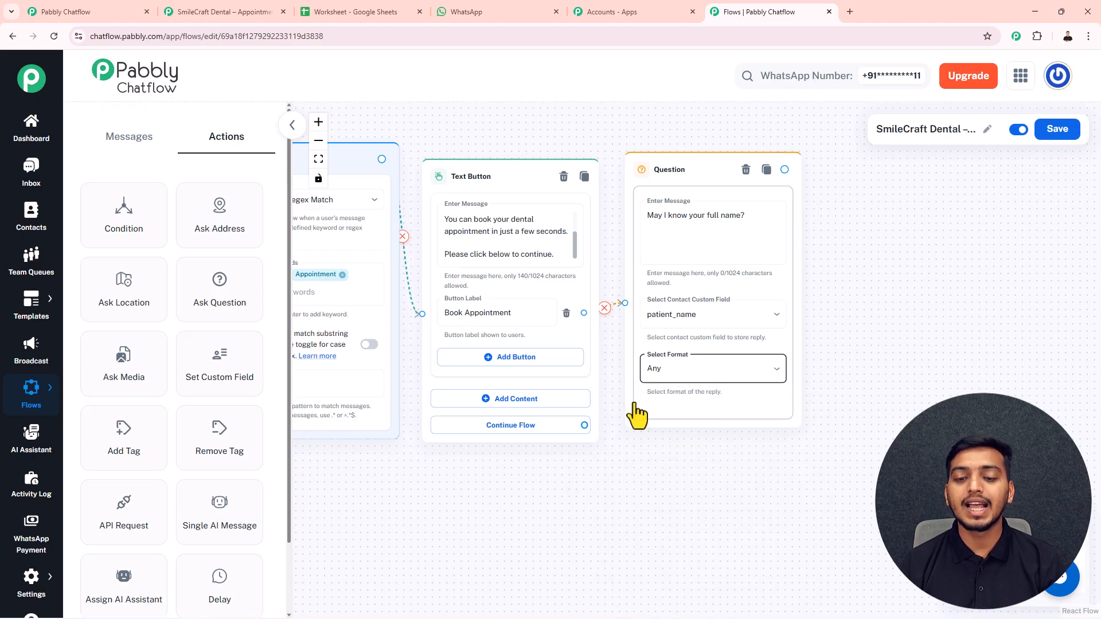
left_click_drag(914, 305, 776, 310)
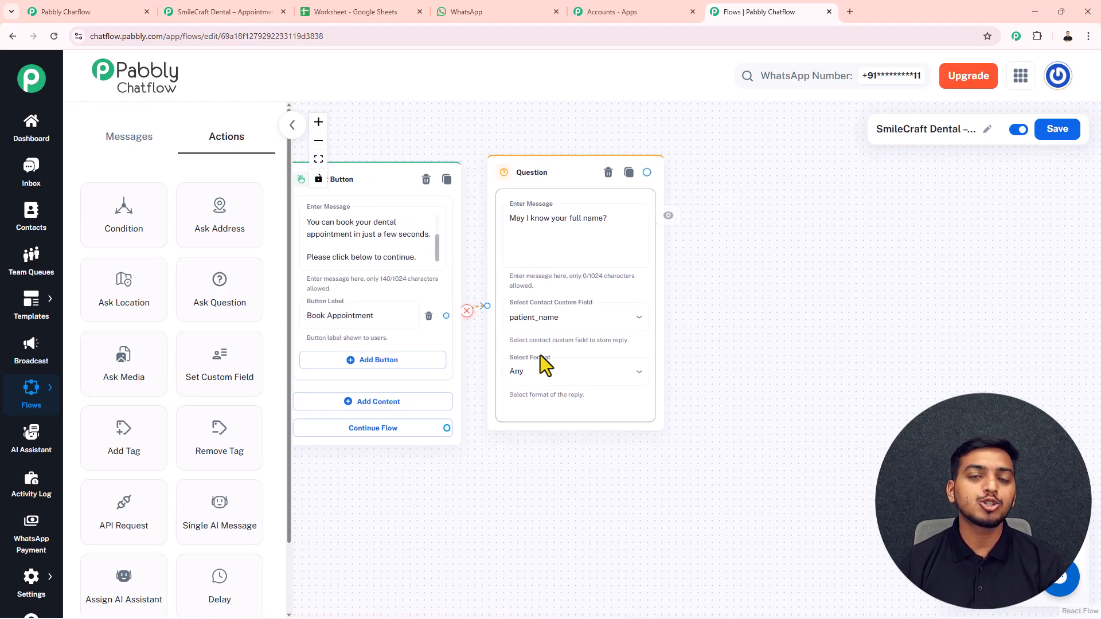
left_click_drag(707, 290, 707, 323)
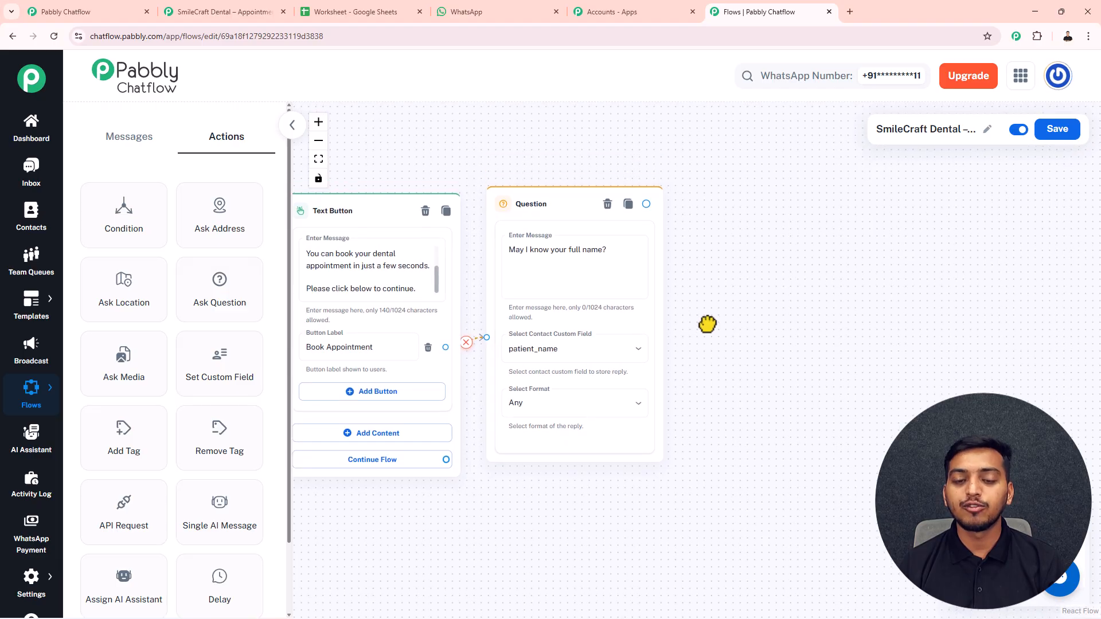
left_click_drag(545, 208, 543, 221)
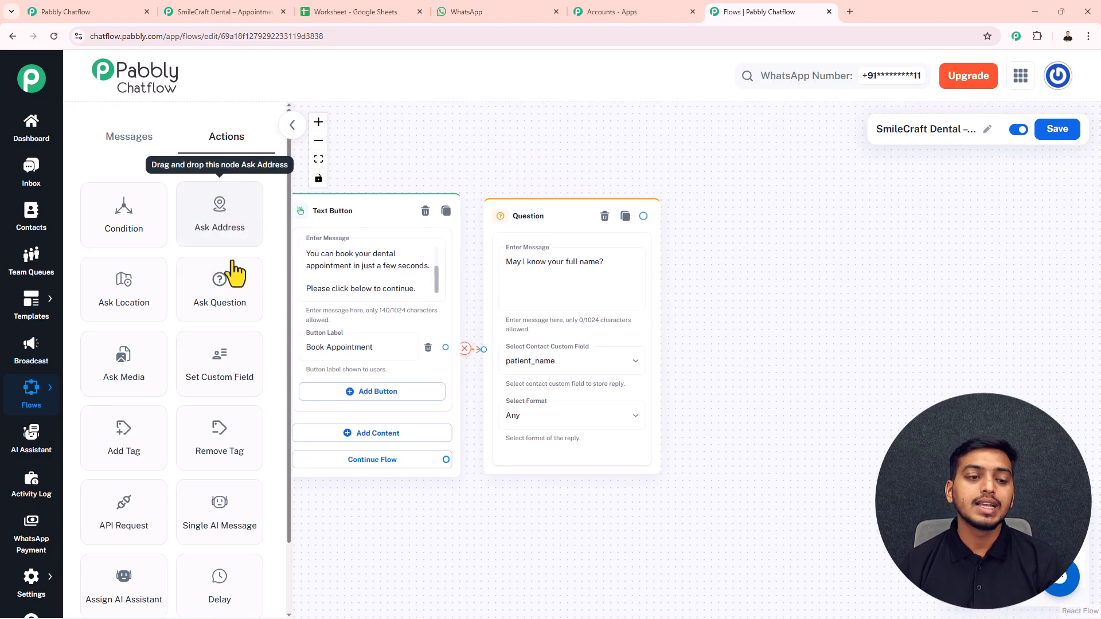
- Add another Question node and duplicate it twice for the date, time and treatment questions
left_click_drag(222, 292, 766, 247)
left_click_drag(859, 253, 787, 209)
left_click(827, 210)
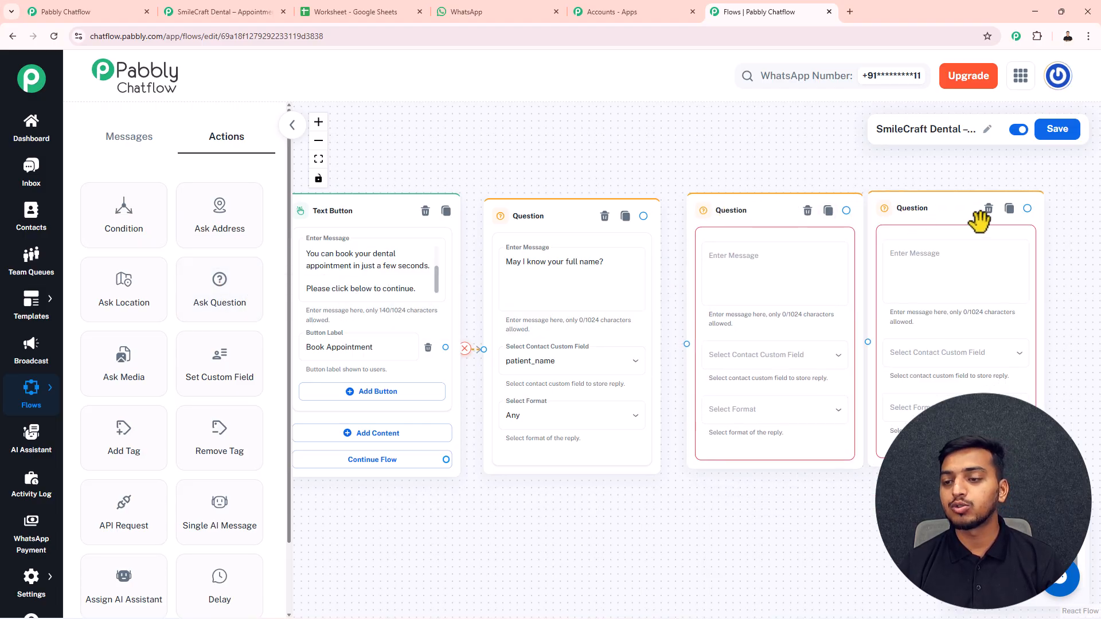
left_click(1007, 210)
left_click_drag(1041, 172, 744, 174)
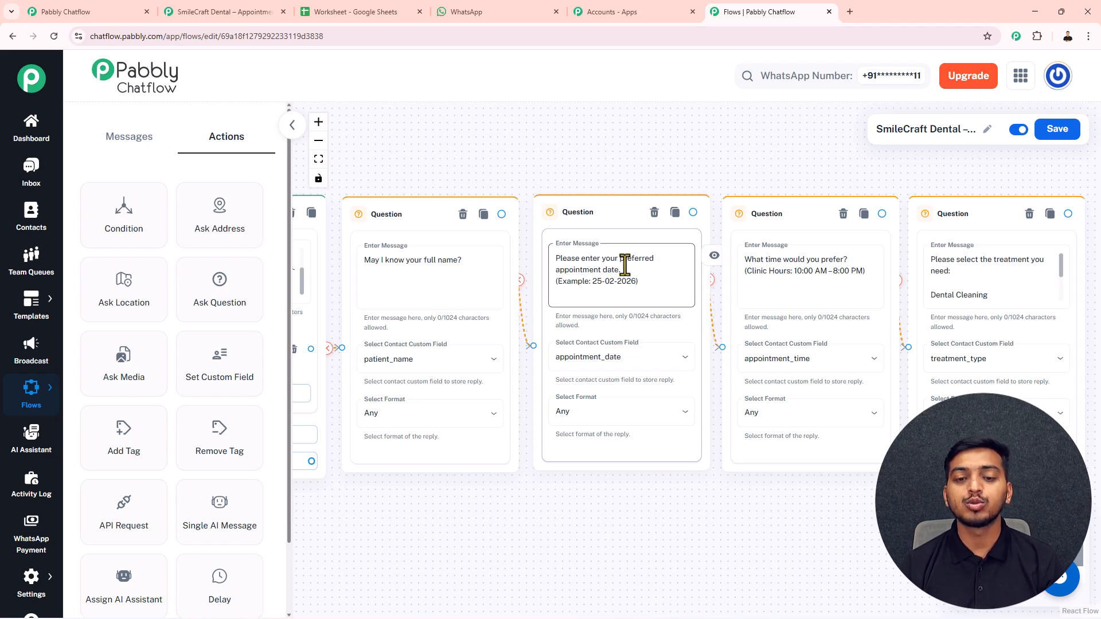
left_click_drag(759, 175, 634, 166)
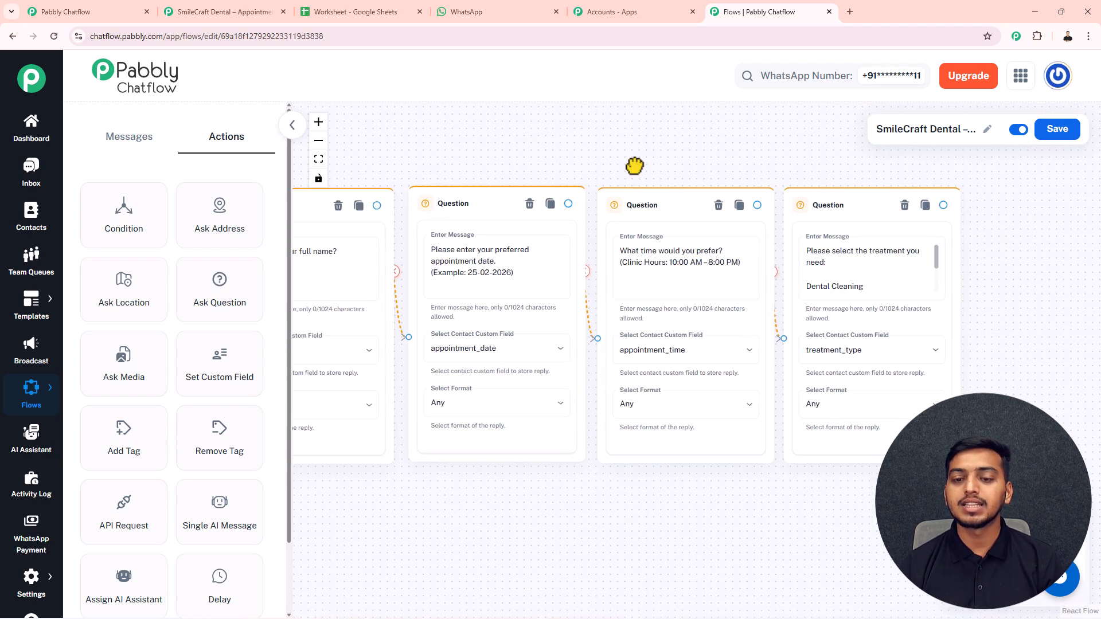
left_click_drag(774, 166, 680, 160)
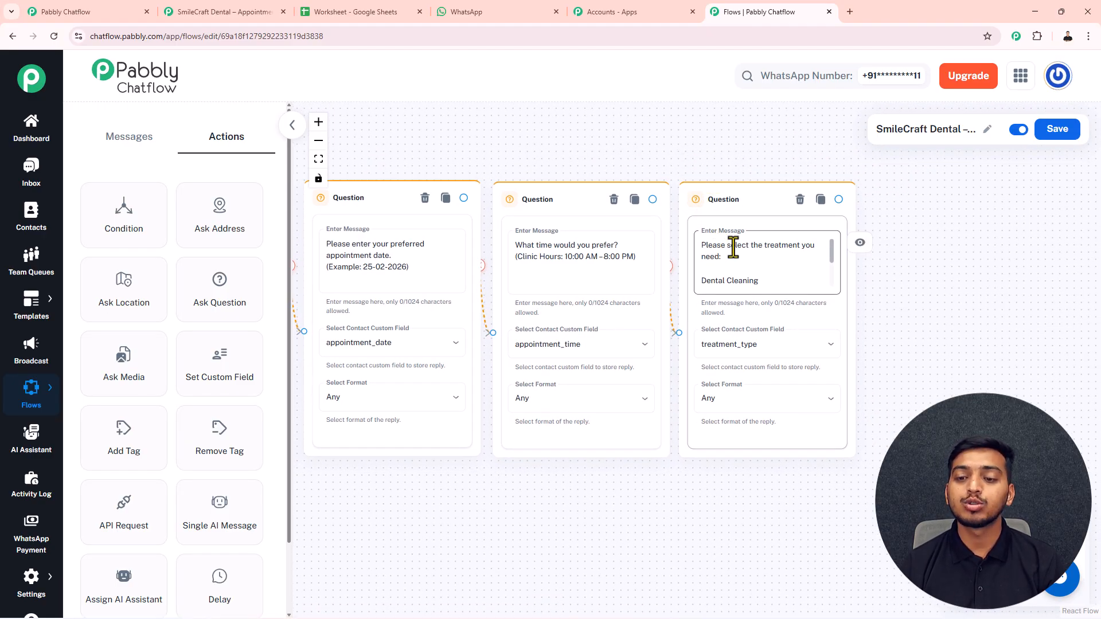
left_click_drag(725, 162, 602, 180)
scroll(602, 180, "up", 1)
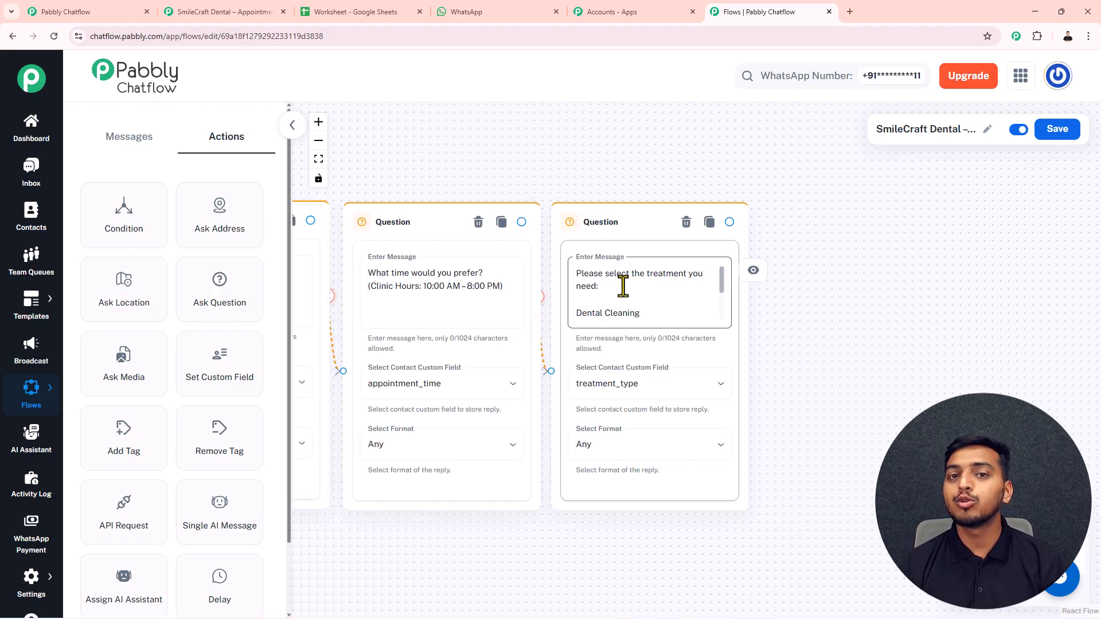
- Place a Text Button after the treatment question and paste the booking confirmation summary
left_click(128, 139)
left_click_drag(129, 230, 817, 264)
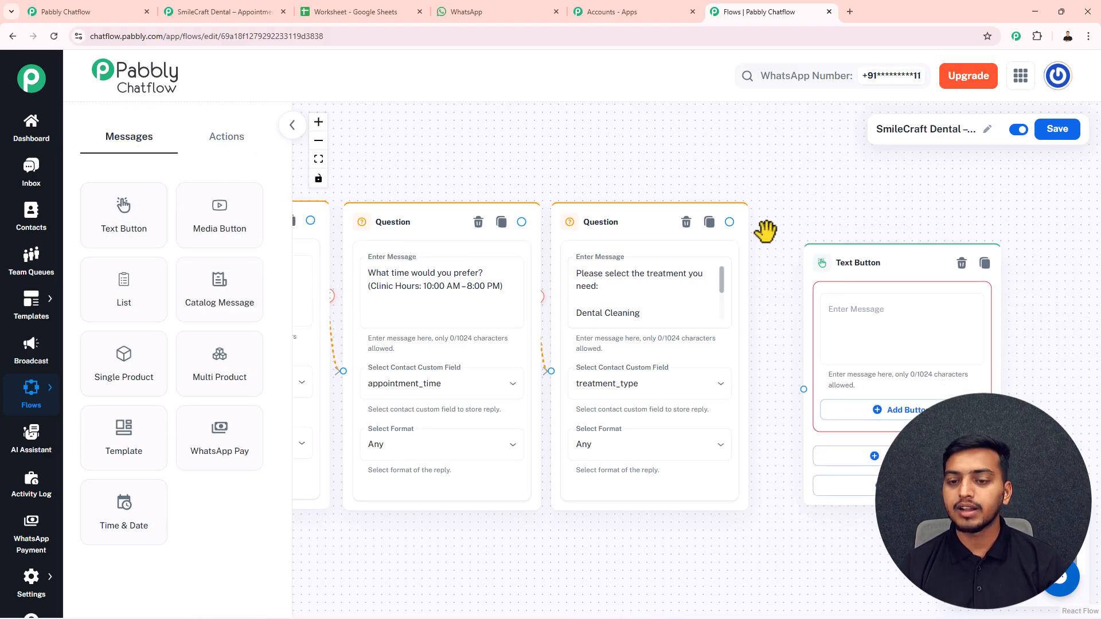
left_click_drag(728, 223, 803, 389)
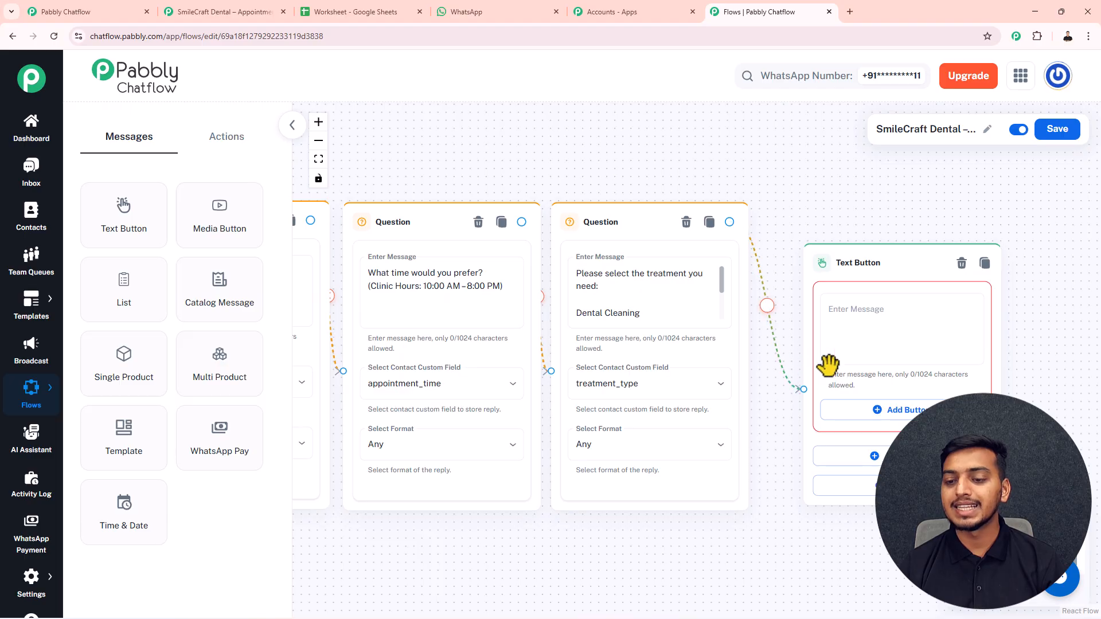
left_click(837, 346)
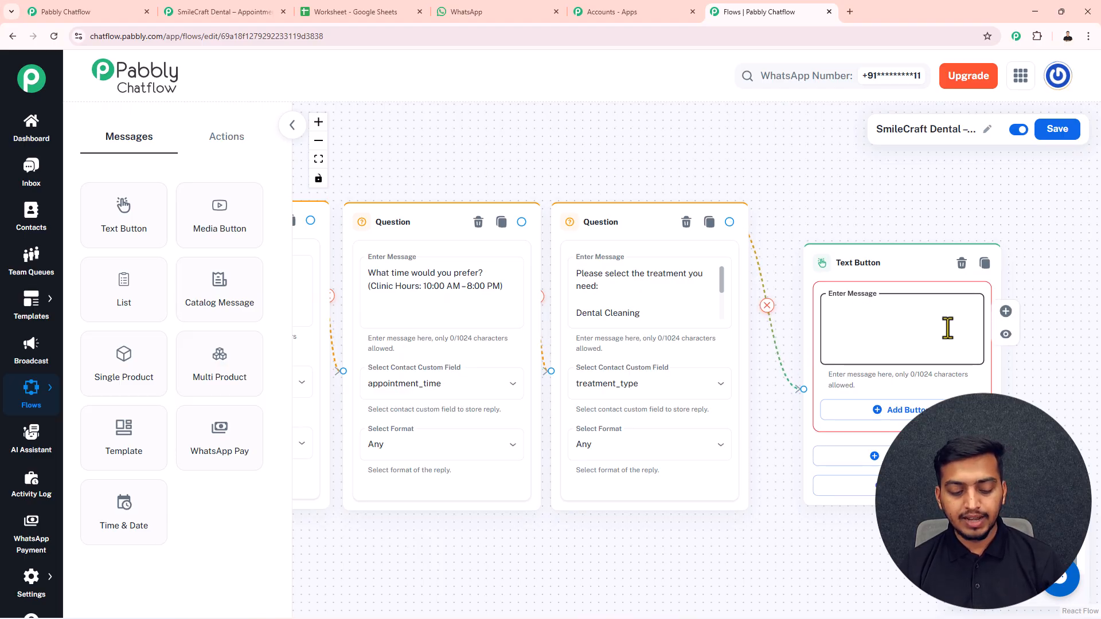
key("ctrl+v")
left_click_drag(973, 344, 968, 298)
scroll(889, 225, "up", 2)
left_click_drag(889, 226, 618, 154)
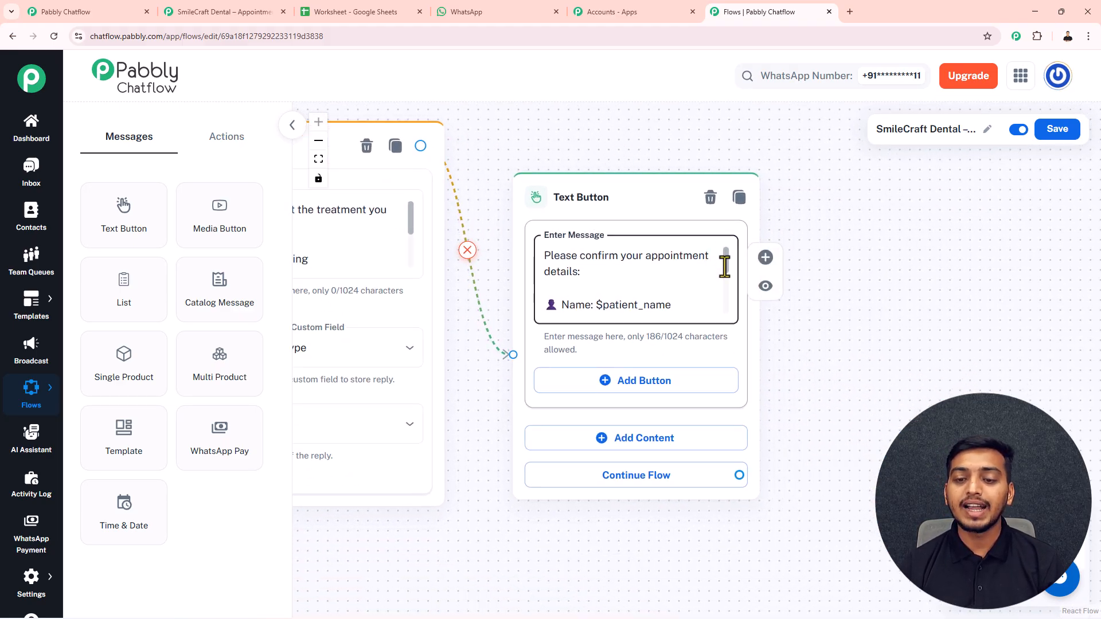
scroll(652, 276, "down", 1)
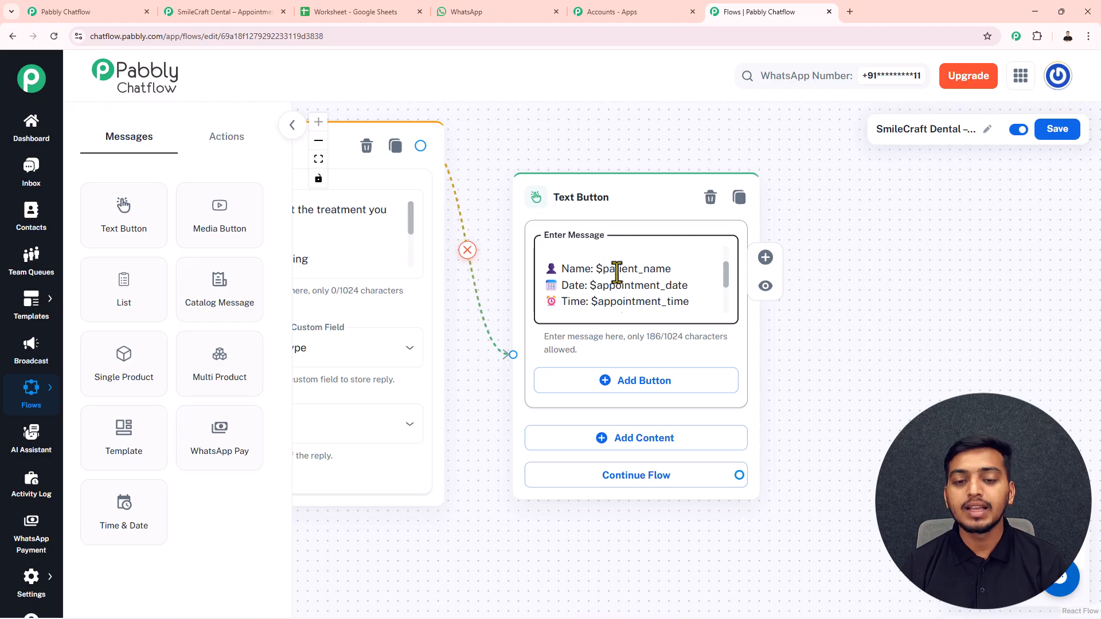
scroll(724, 276, "down", 1)
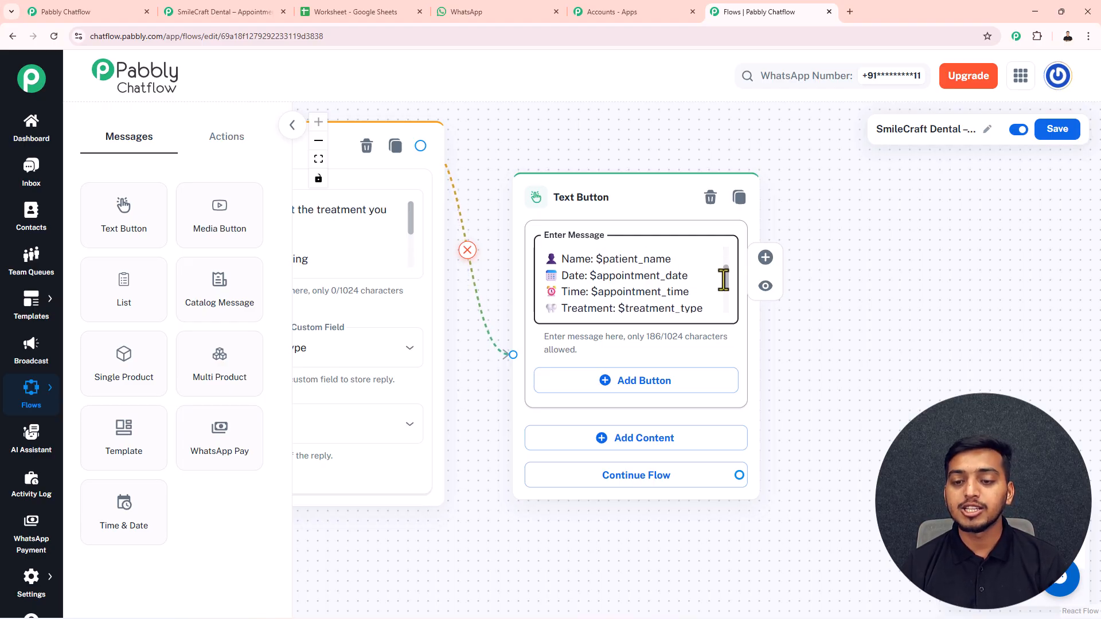
scroll(724, 278, "up", 1)
scroll(724, 298, "down", 2)
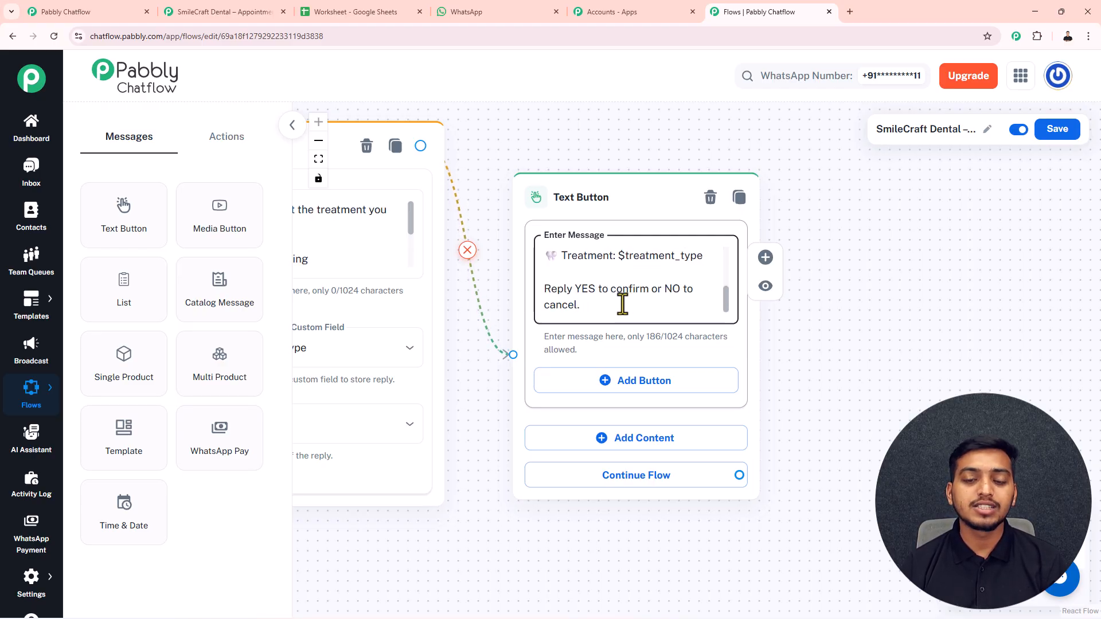
- Add YES and NO reply buttons to the confirmation message
double_click(584, 290)
key("ctrl+c")
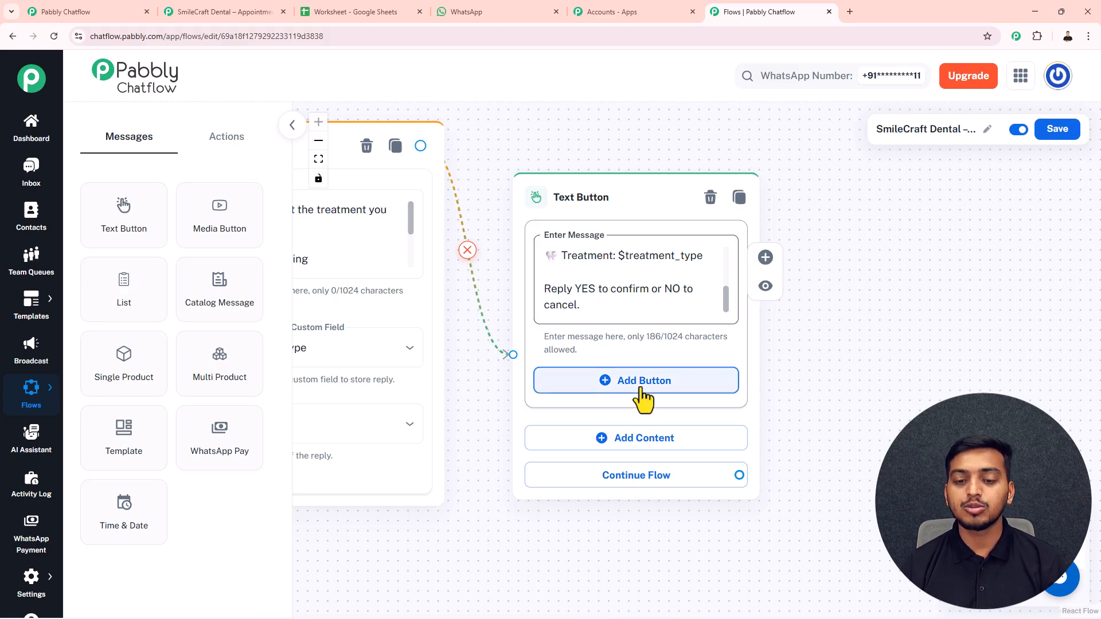
left_click(641, 454)
key("ctrl+v")
left_click(723, 440)
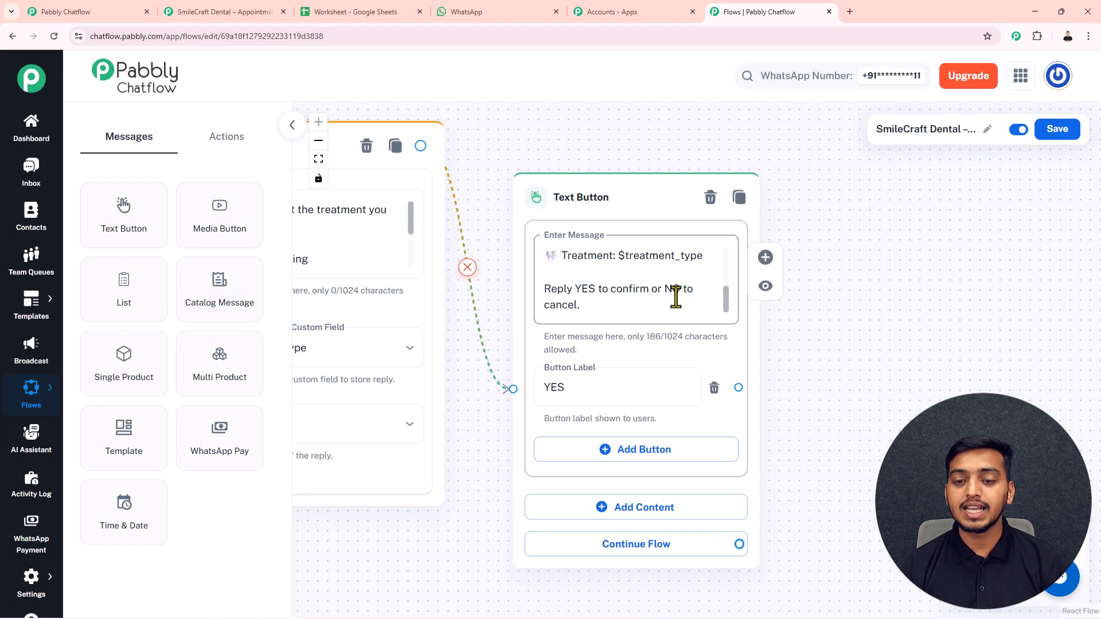
double_click(672, 290)
key("ctrl+c")
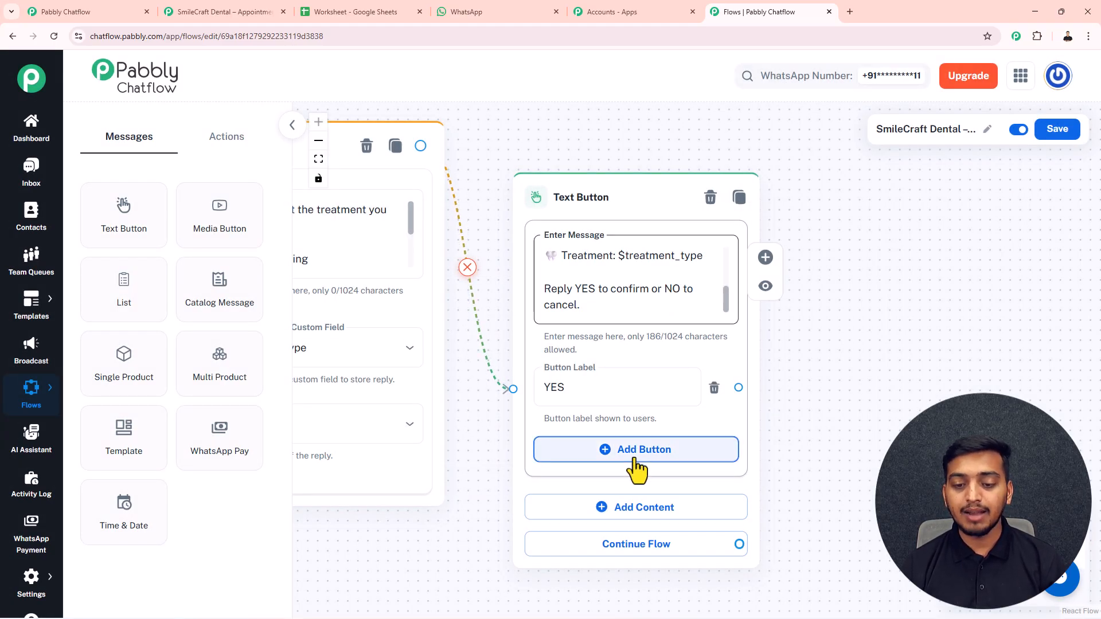
left_click(642, 450)
key("ctrl+v")
left_click(723, 440)
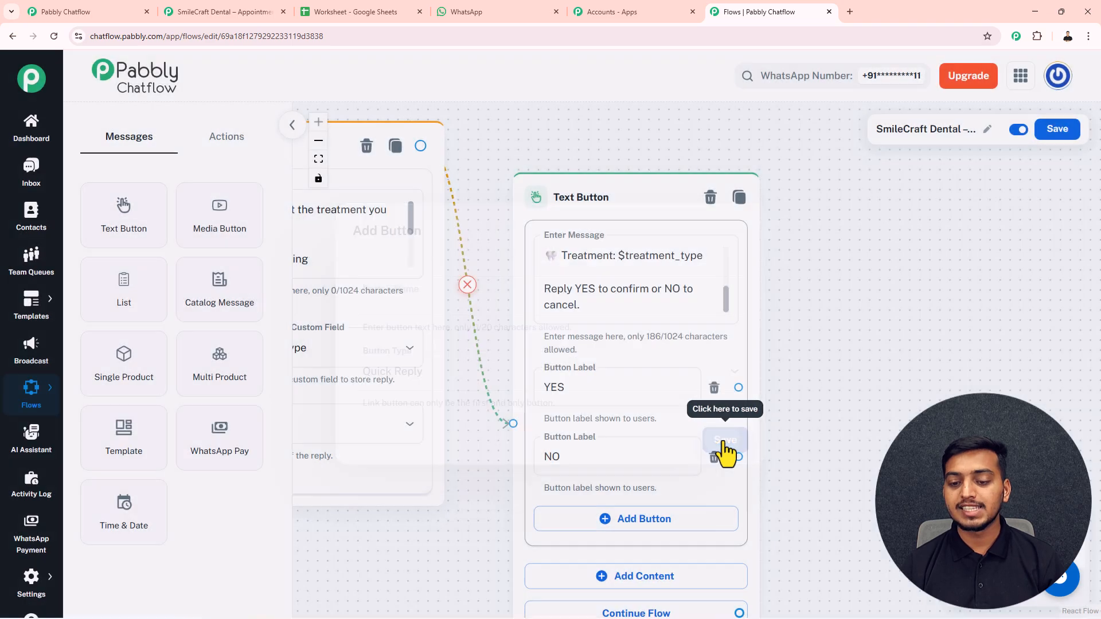
left_click_drag(641, 184, 637, 140)
scroll(638, 139, "down", 5)
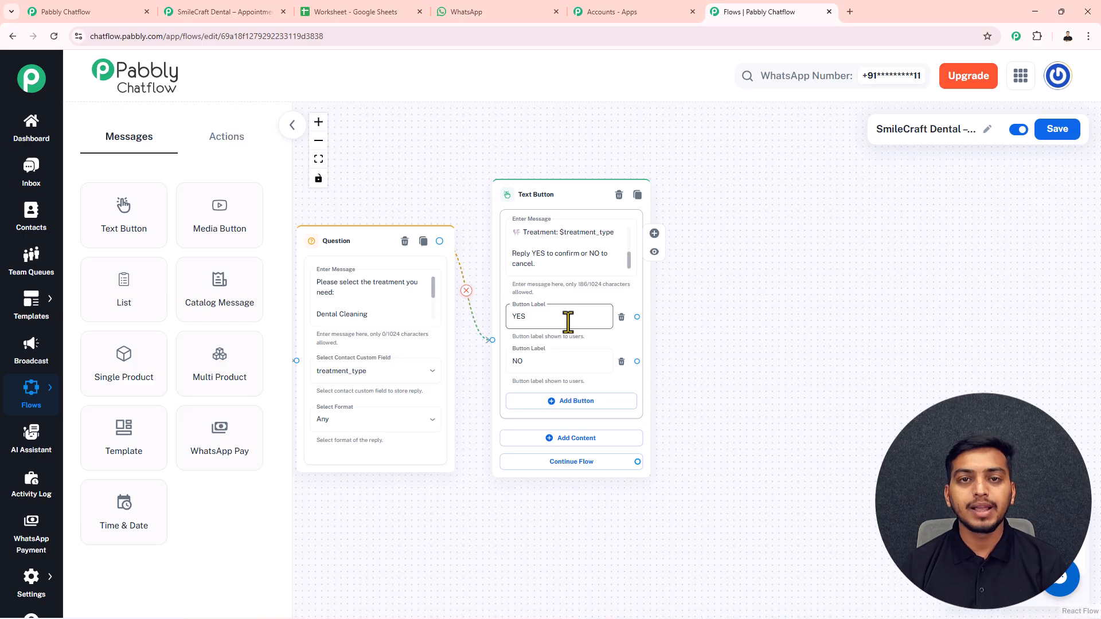
- Place an API Request node beside the confirmation message
left_click(226, 146)
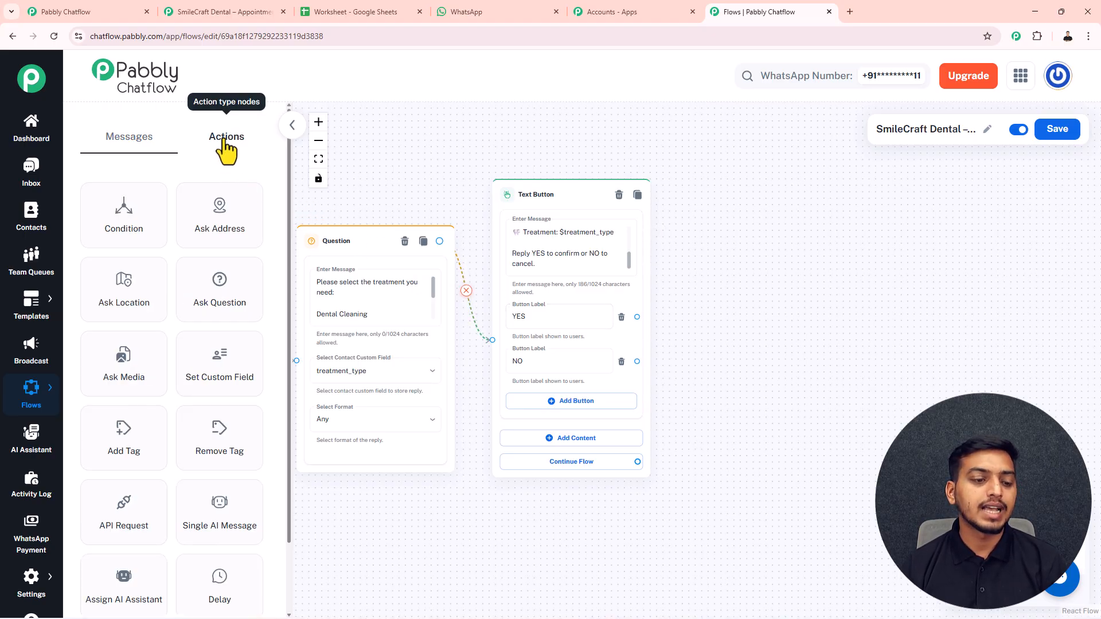
left_click_drag(127, 524, 696, 196)
left_click_drag(680, 139, 566, 138)
left_click_drag(604, 196, 605, 195)
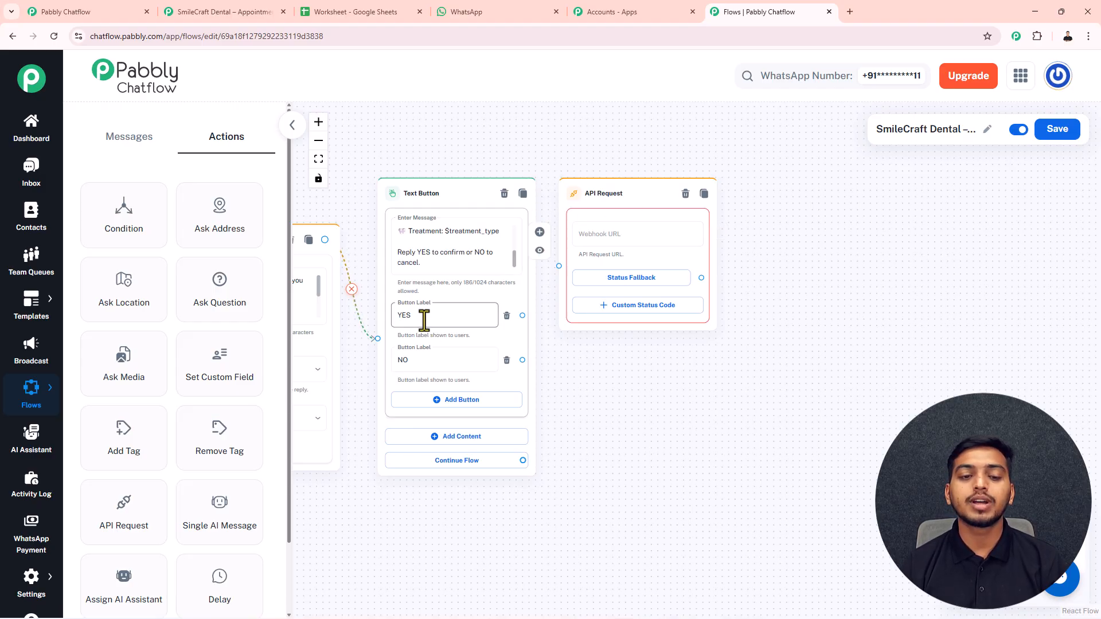
- Add two Text Button nodes holding the booking-success and appointment-cancelled messages
left_click(122, 140)
left_click_drag(130, 216, 775, 182)
left_click(890, 179)
left_click_drag(935, 224, 802, 351)
left_click_drag(713, 346, 559, 464)
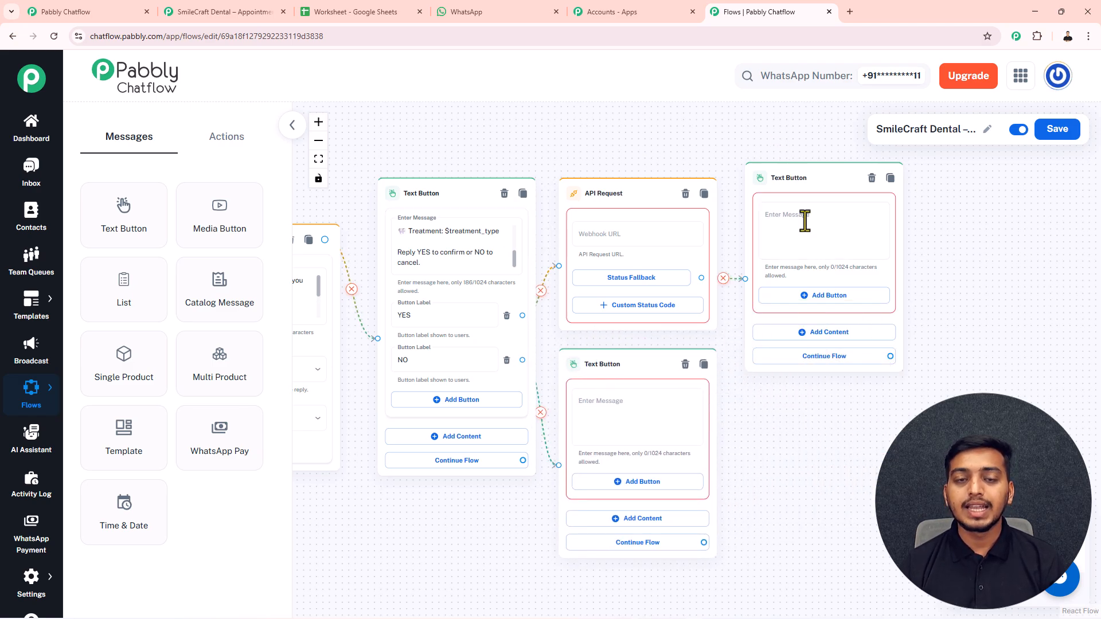
left_click(805, 221)
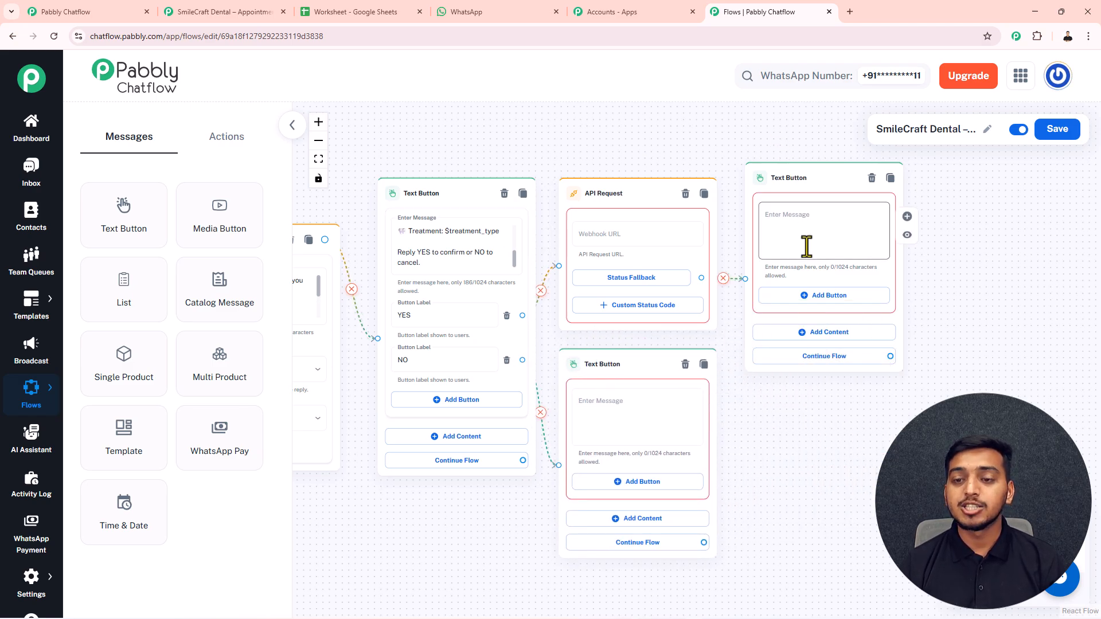
key("ctrl+v")
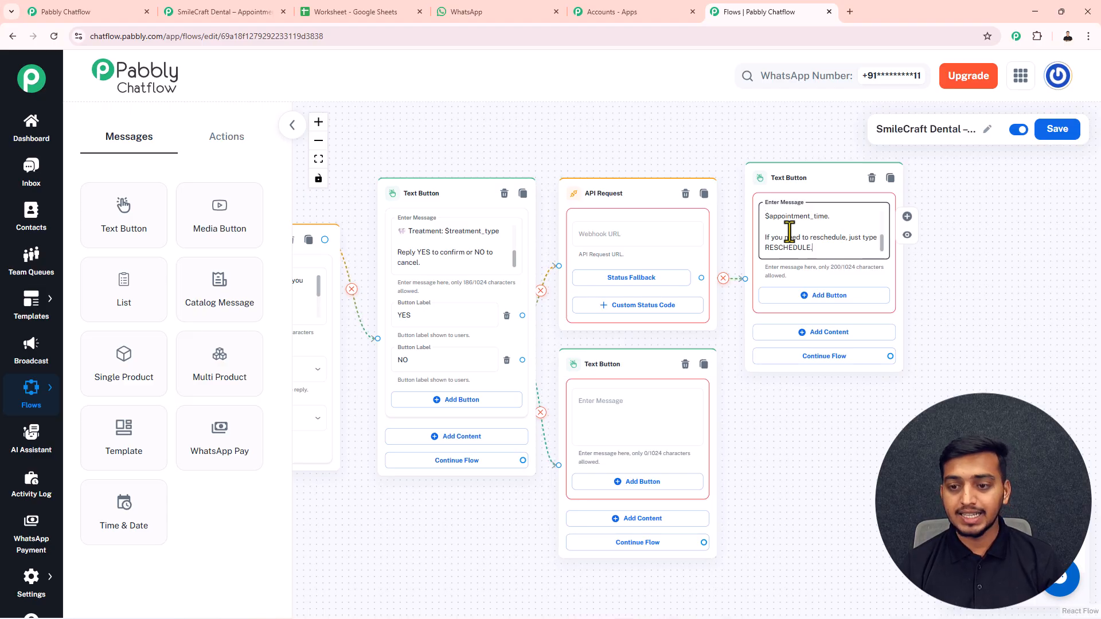
scroll(803, 229, "up", 3)
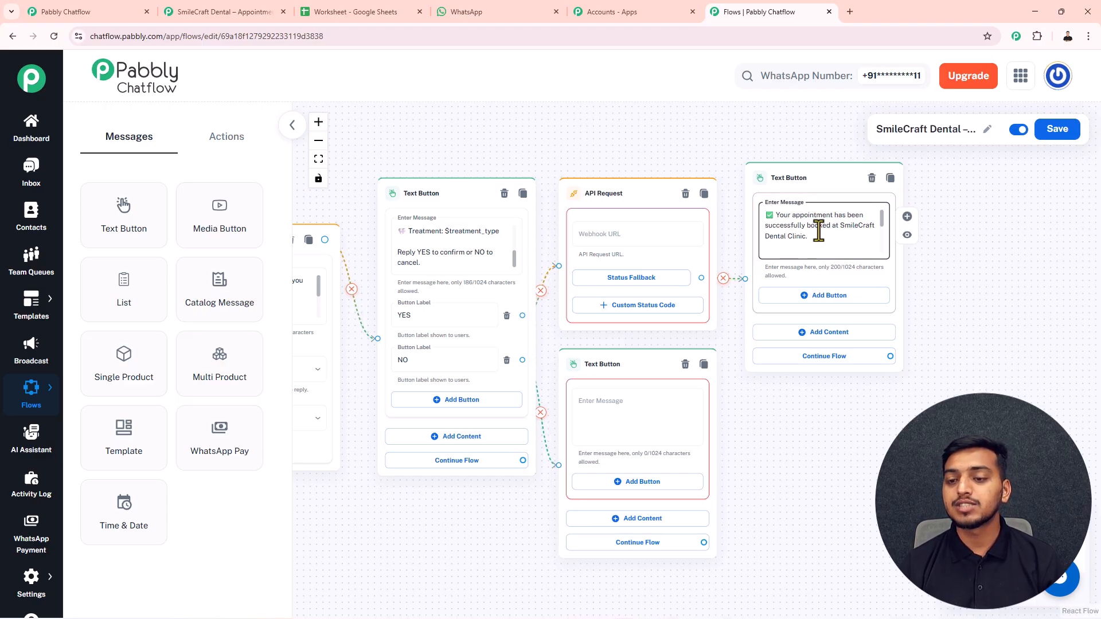
left_click(635, 394)
key("super+v")
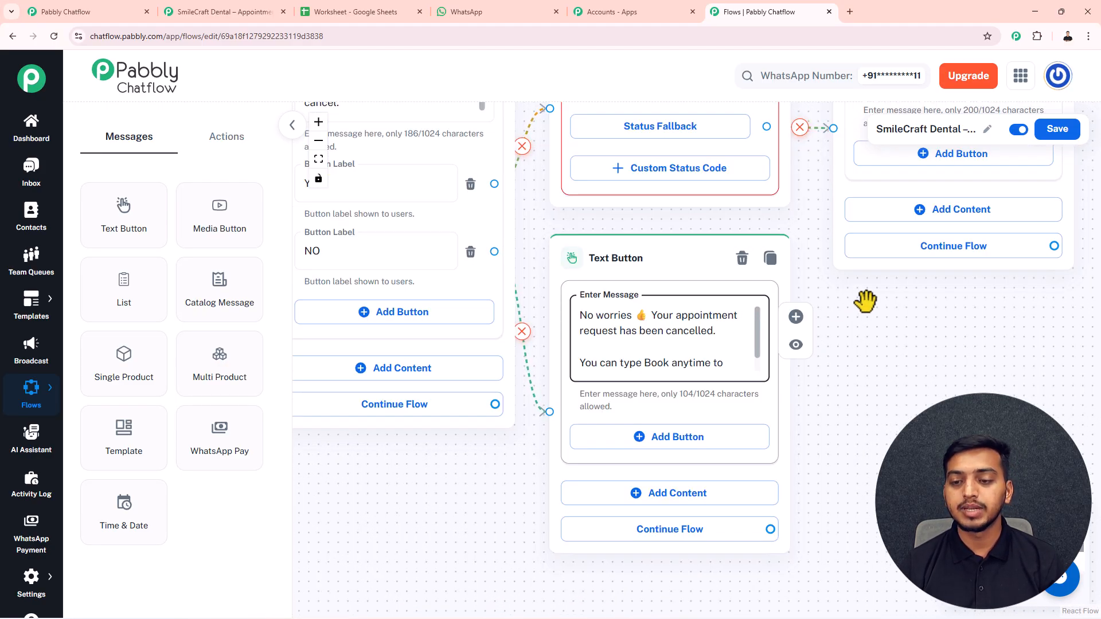
scroll(869, 300, "down", 4)
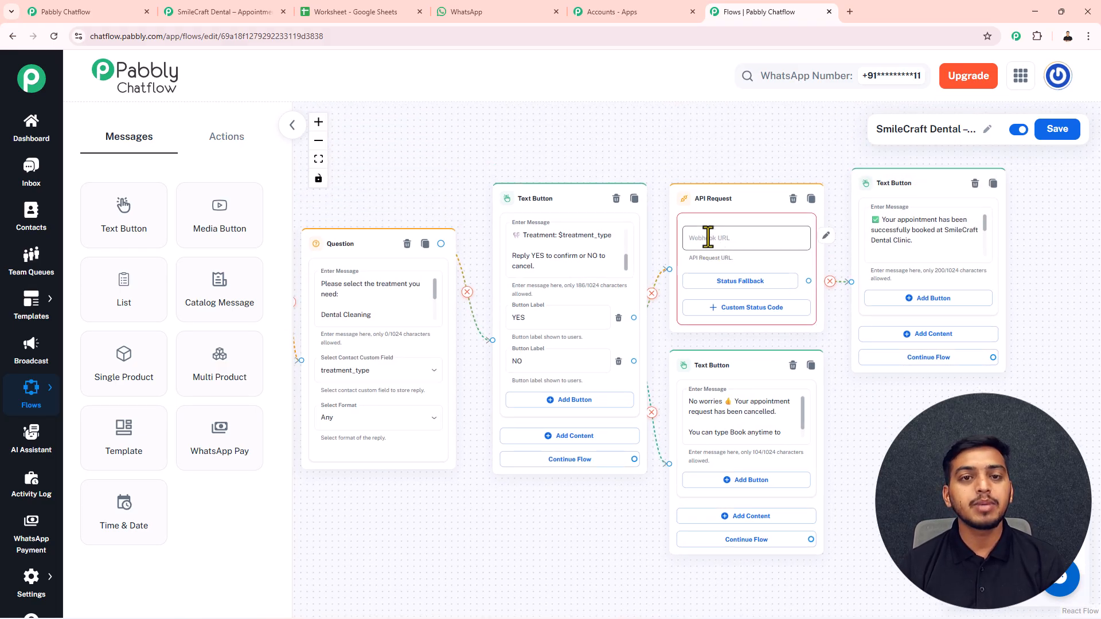
- Set the API Request method to POST, then go to the Pabbly Accounts apps page
left_click(710, 239)
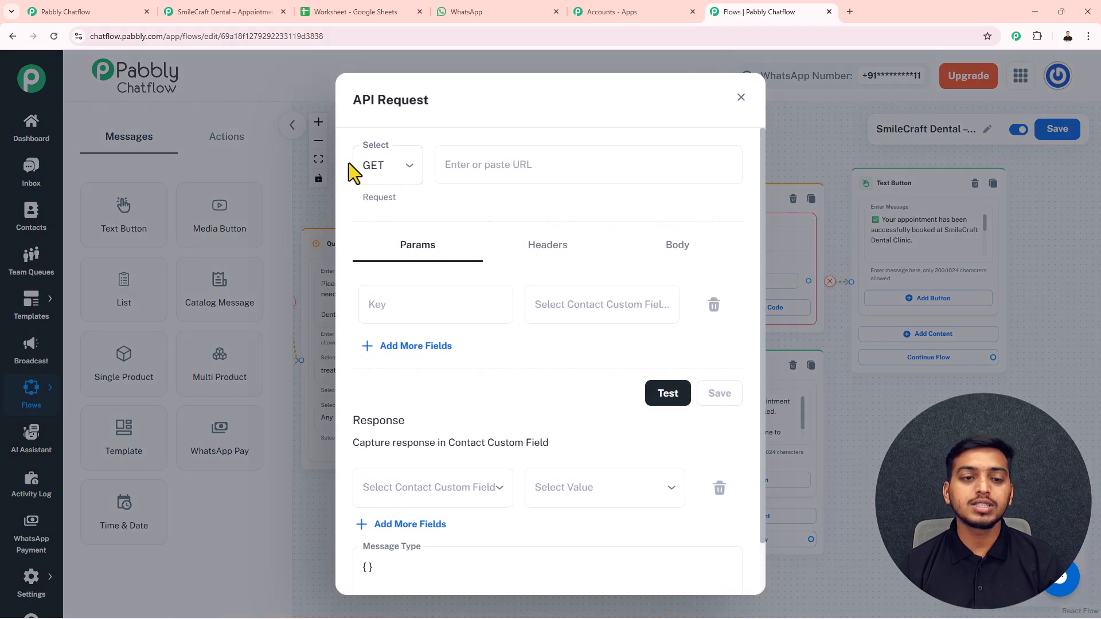
left_click(394, 164)
left_click(377, 233)
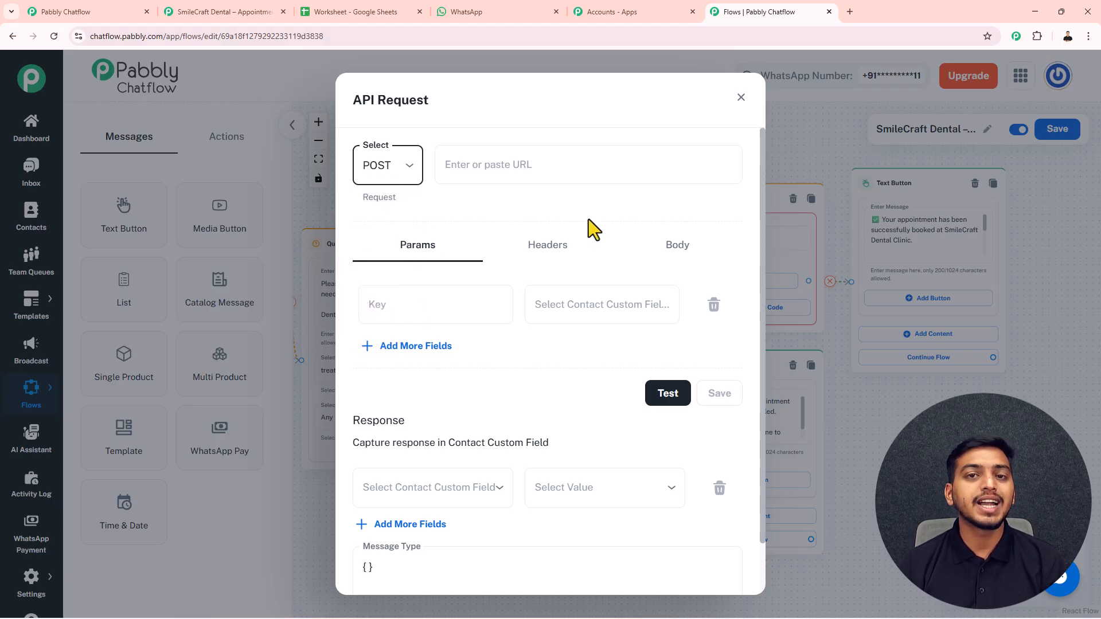
left_click(522, 164)
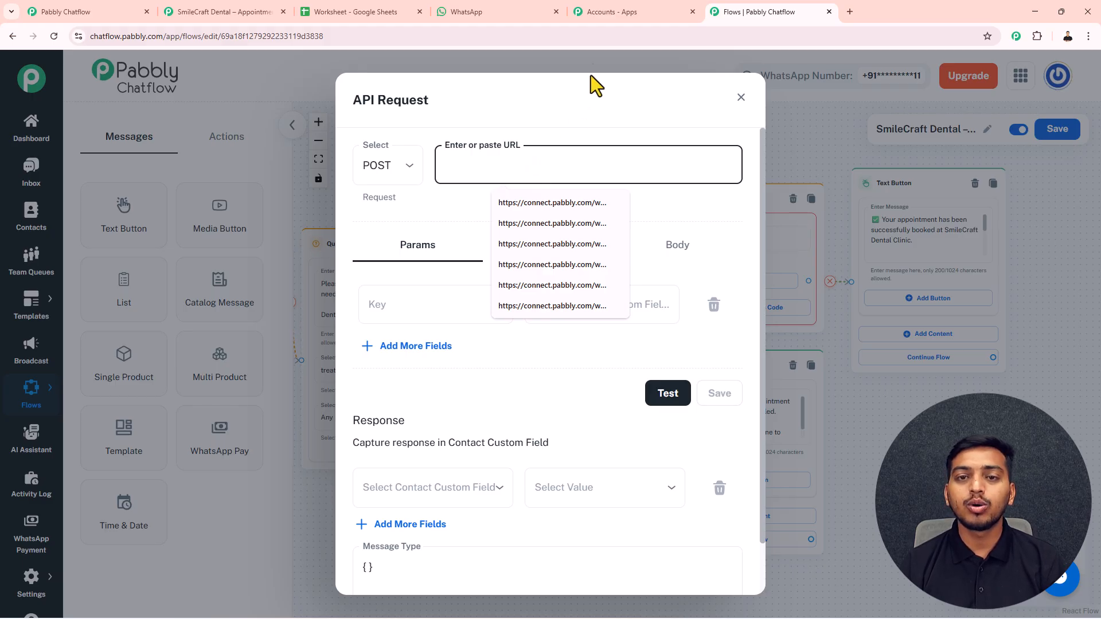
left_click(607, 16)
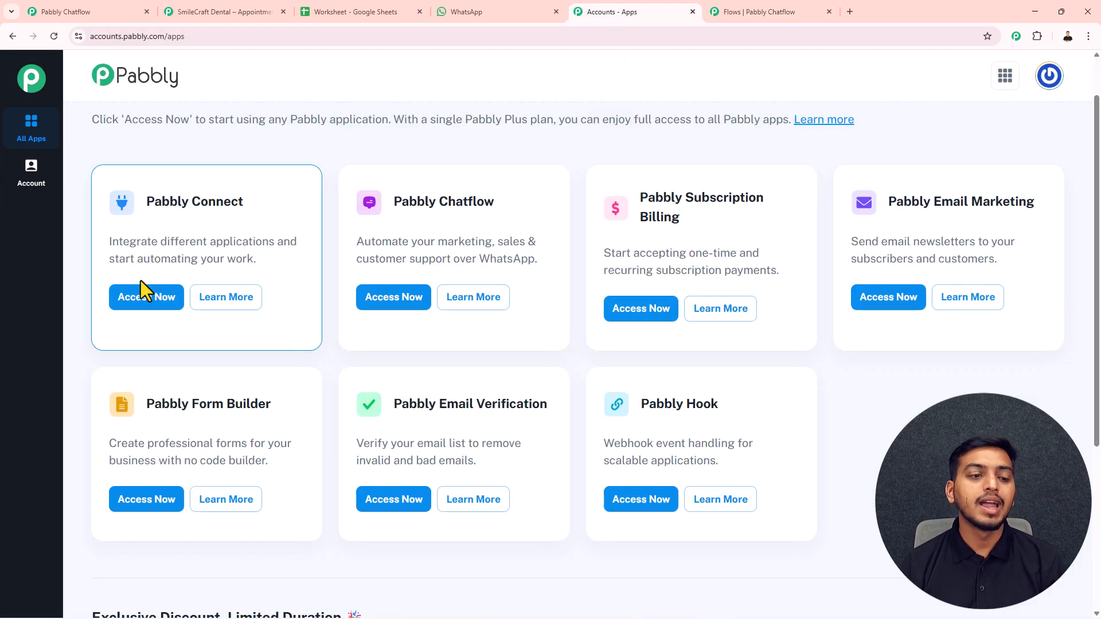
- Create a New (Beta) workflow 'SmileCraft Dental – Appointment Booking Bot' in the working folder
left_click(142, 306)
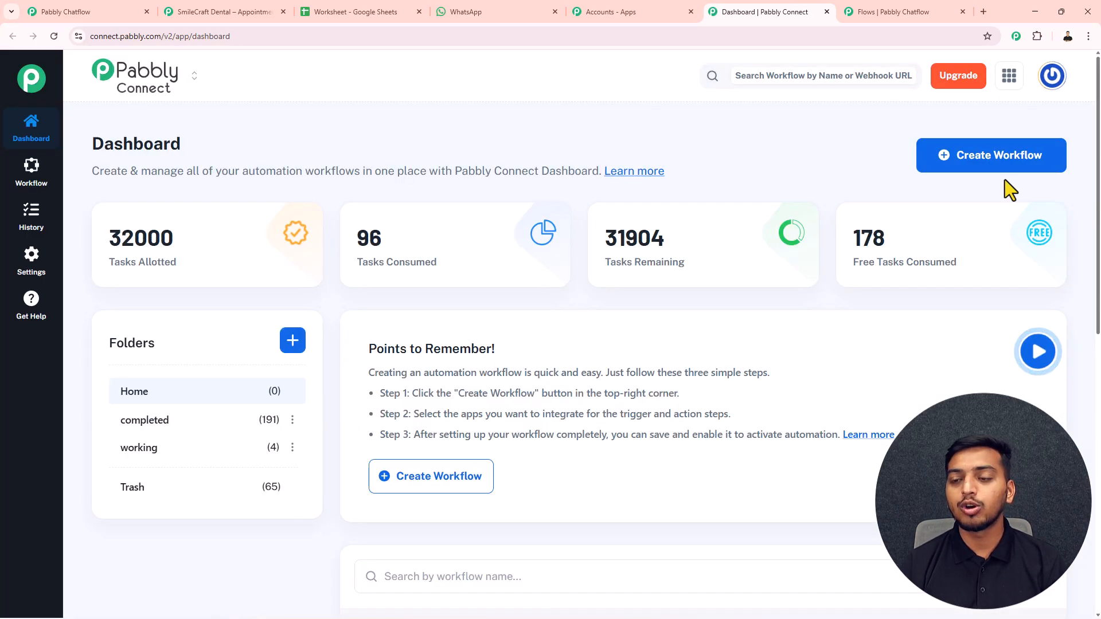
left_click(982, 180)
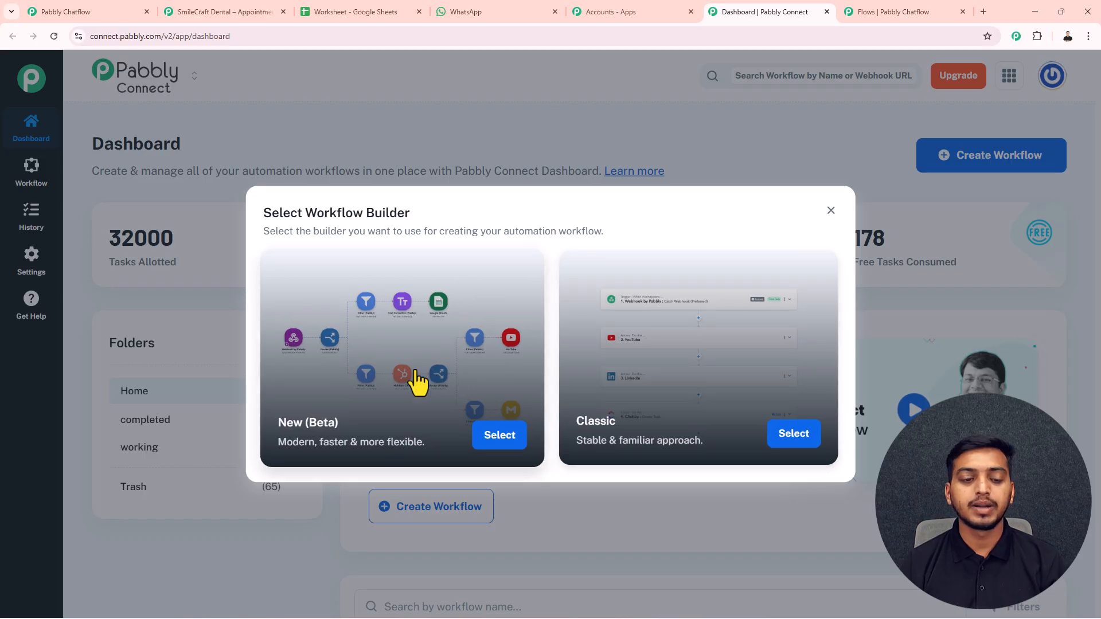
left_click(498, 436)
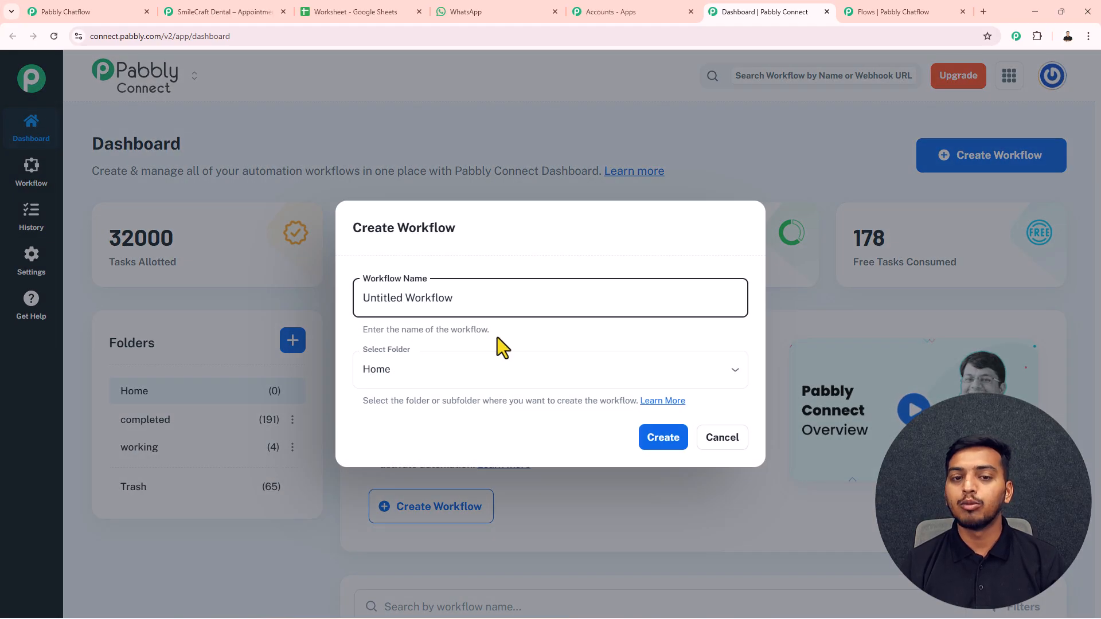
left_click_drag(462, 299, 350, 301)
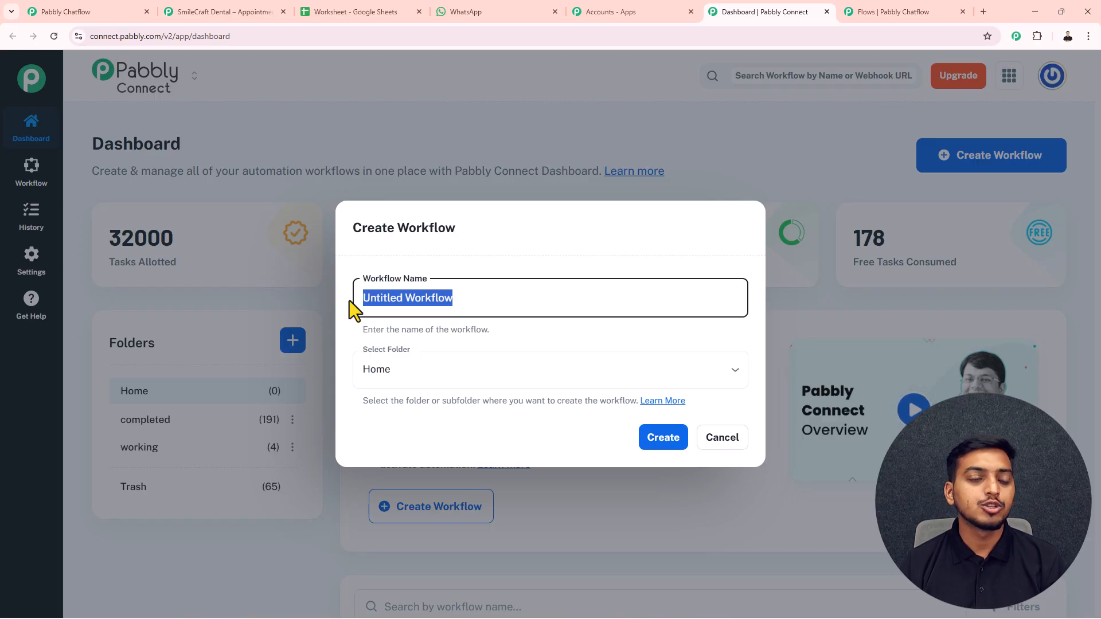
type("SmileCraft Dental – Appointment Booking Bot")
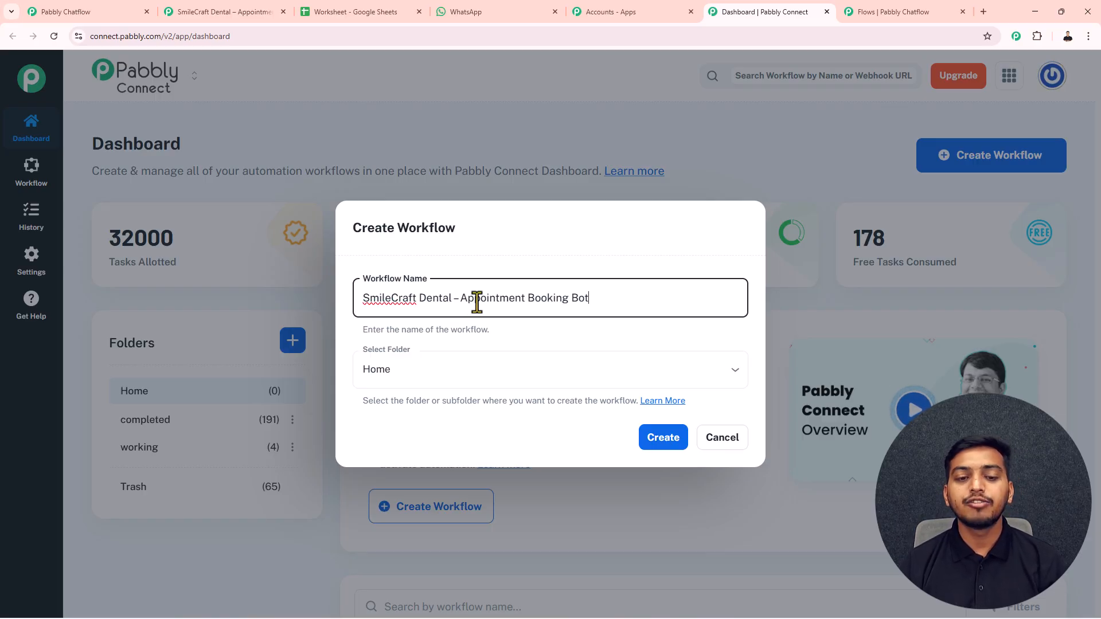
left_click(442, 376)
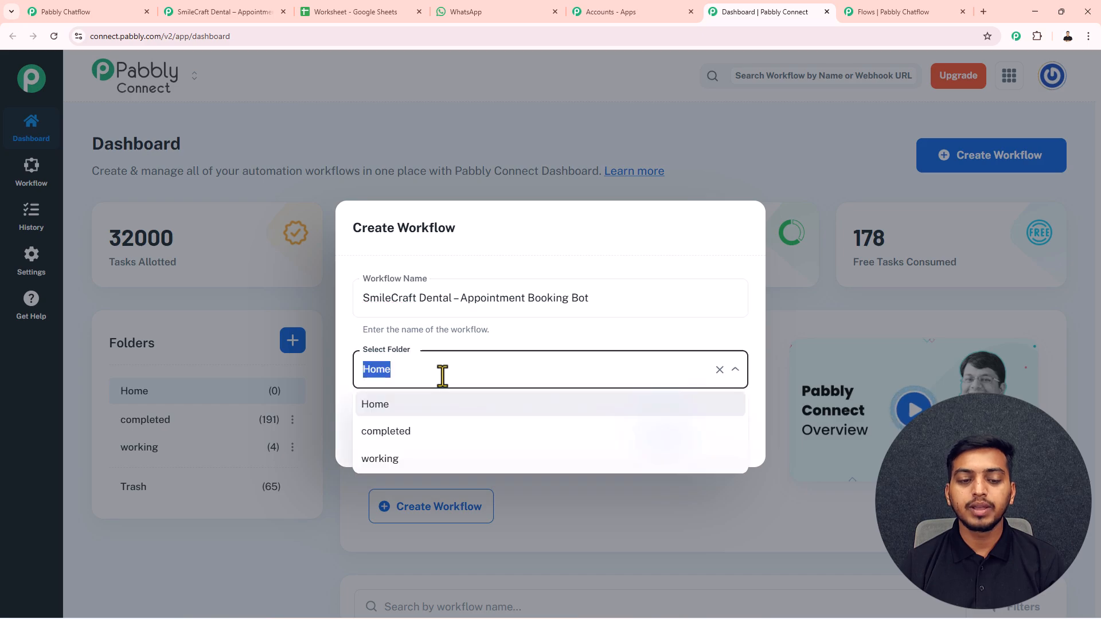
left_click(411, 461)
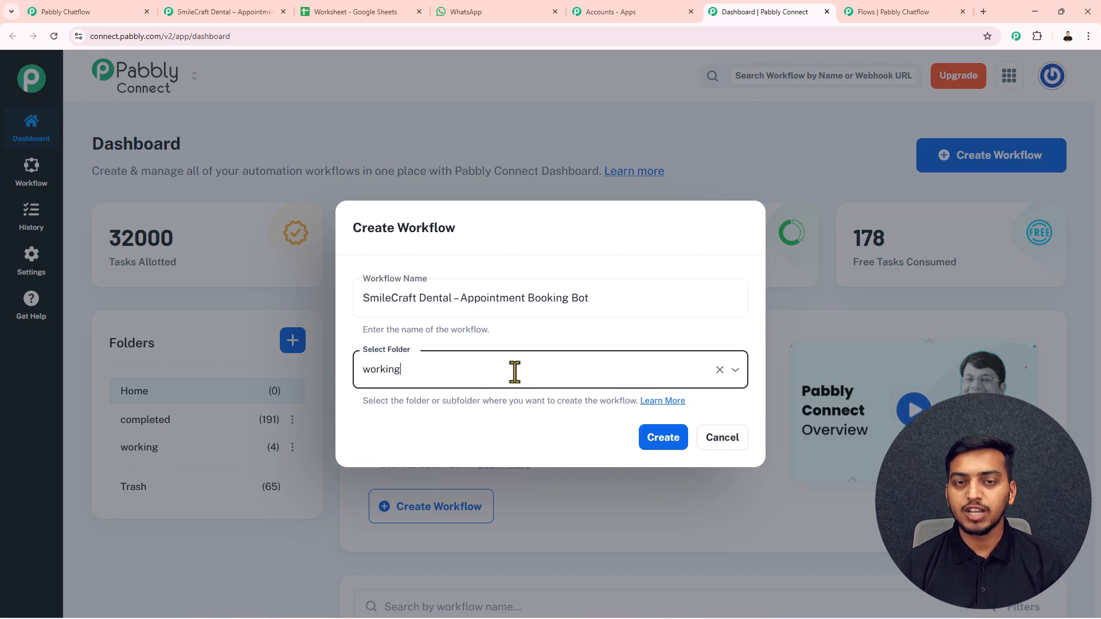
left_click(660, 437)
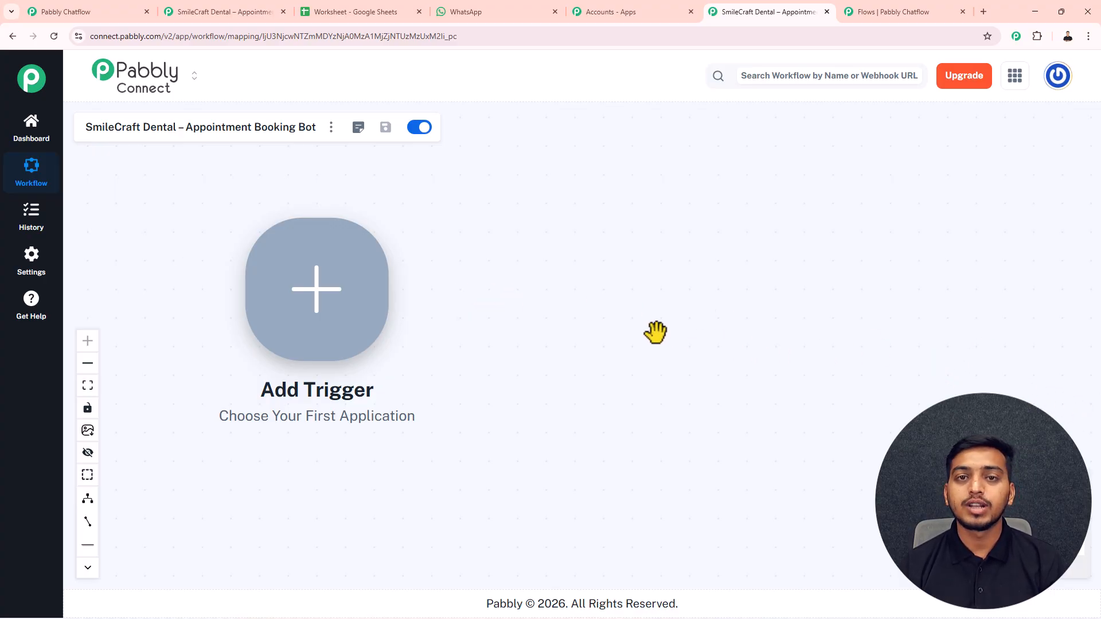
- Set Pabbly Chatflow New Message Received as the trigger, connect it and copy its webhook URL
left_click(319, 298)
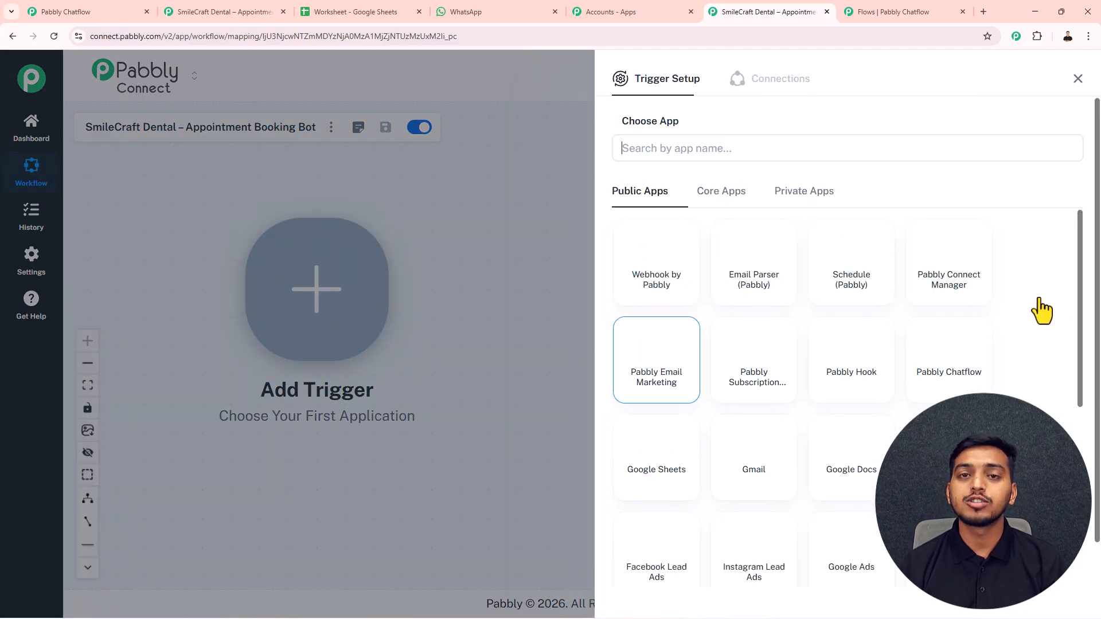
left_click(948, 361)
left_click(686, 211)
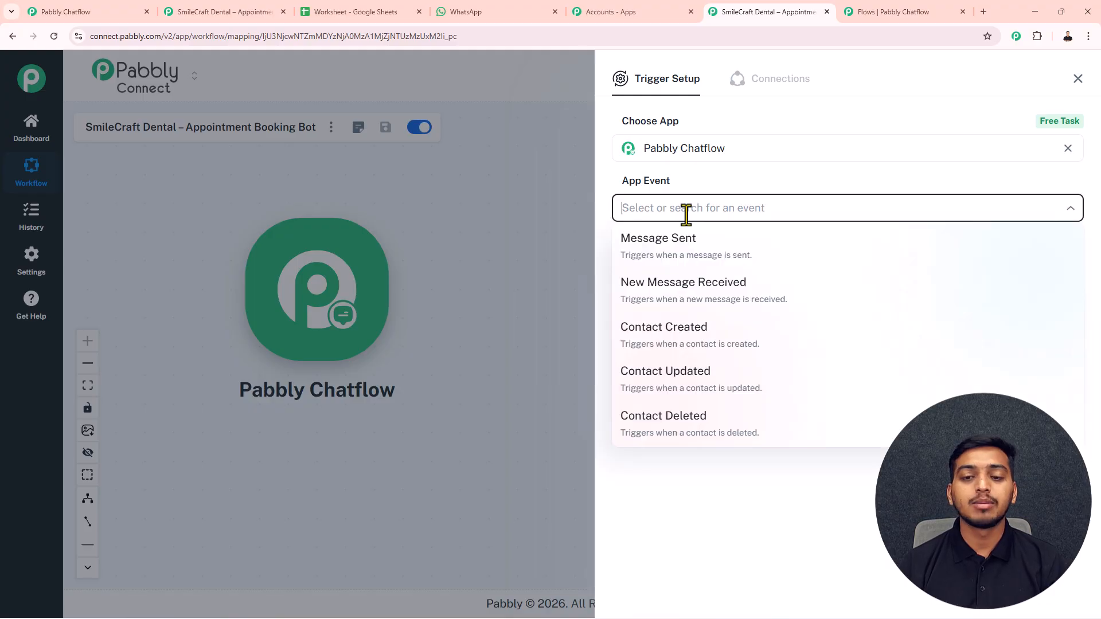
left_click(685, 291)
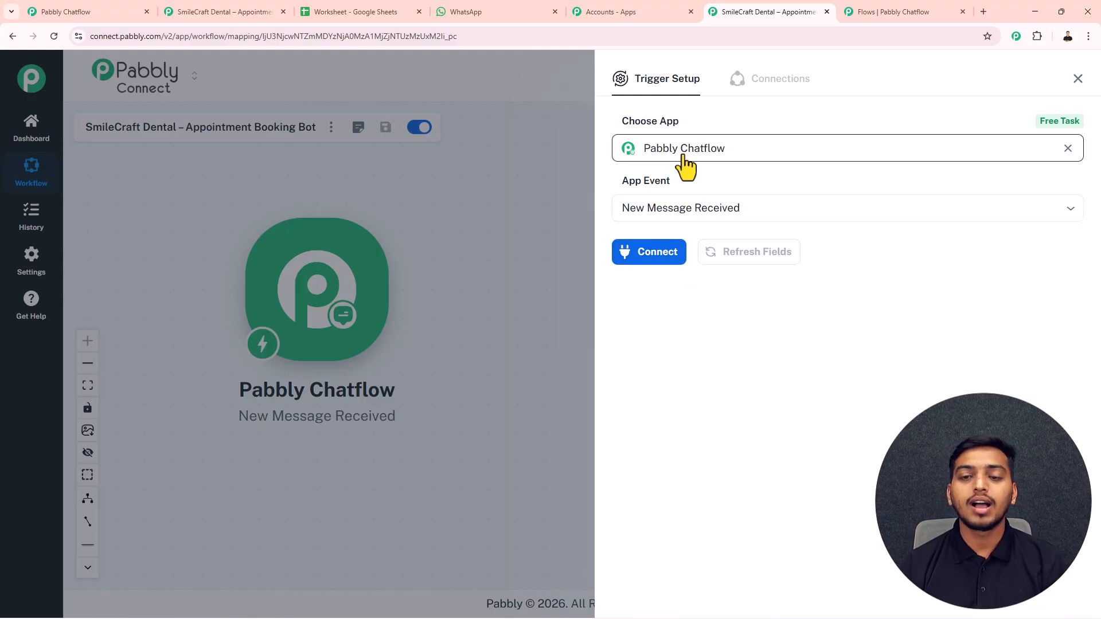
left_click(656, 255)
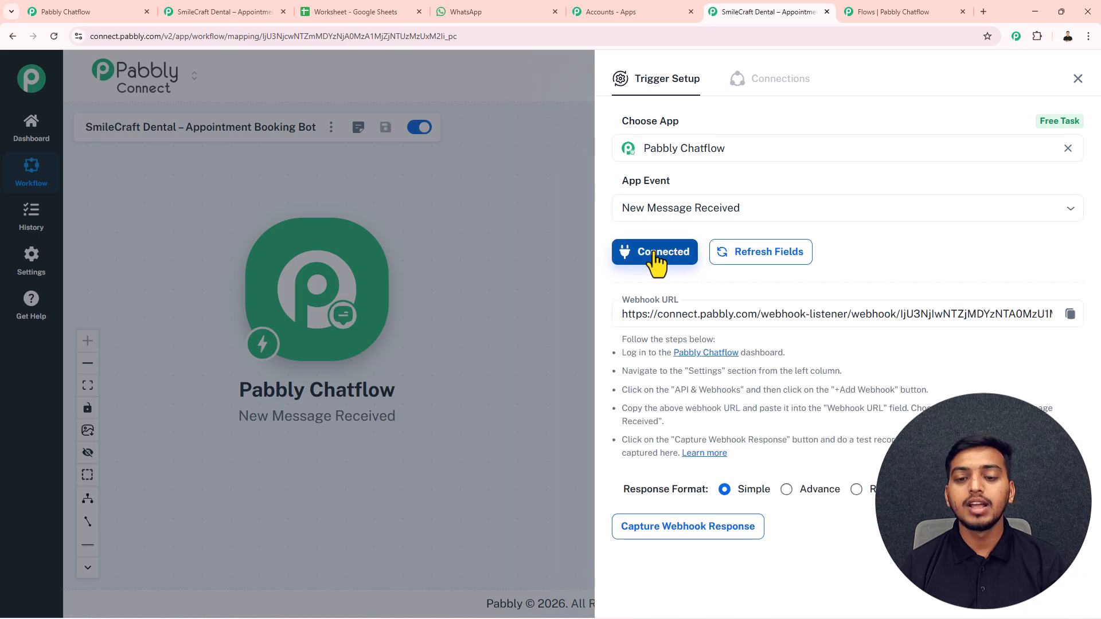
left_click(1070, 314)
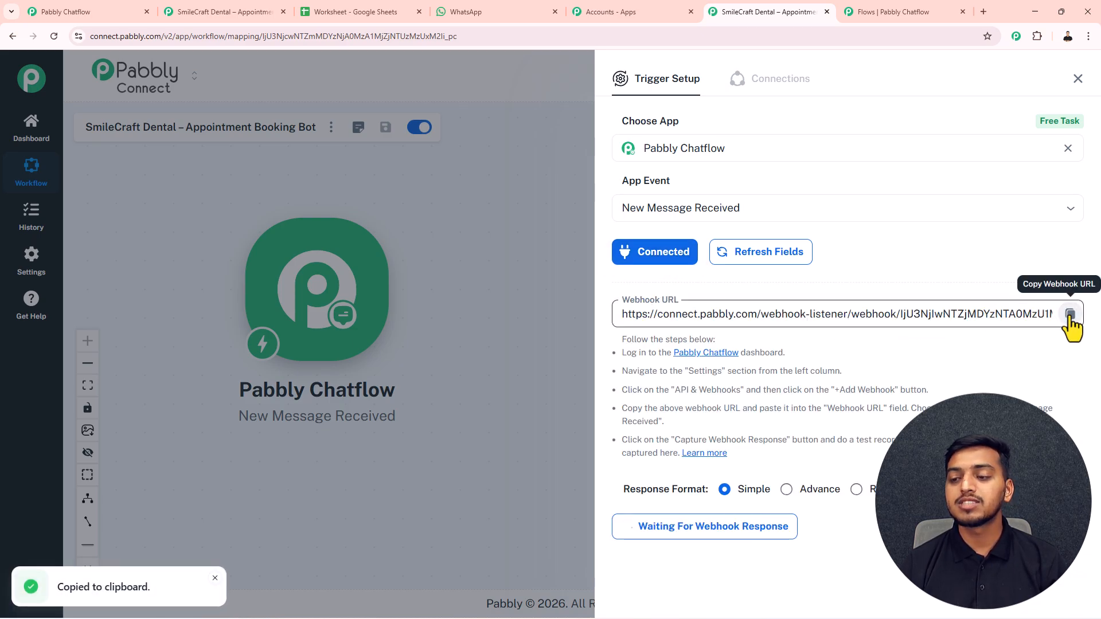
left_click(887, 13)
- Paste the webhook URL as the request address and add a Name param mapped to $patient_name
left_click(499, 171)
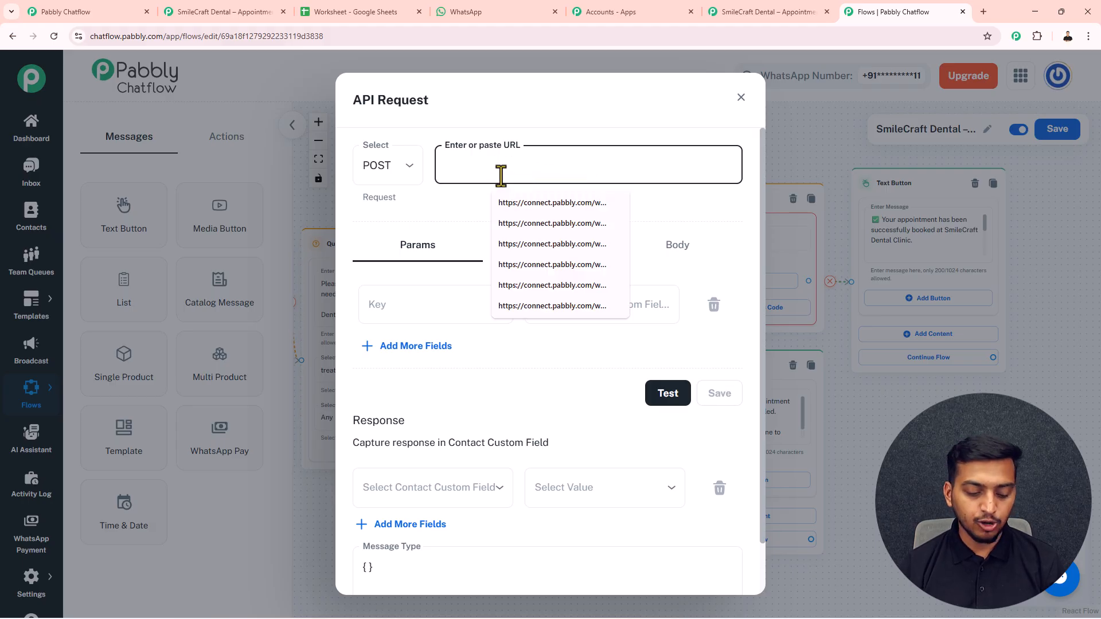
key("ctrl+v")
left_click(692, 209)
left_click(395, 303)
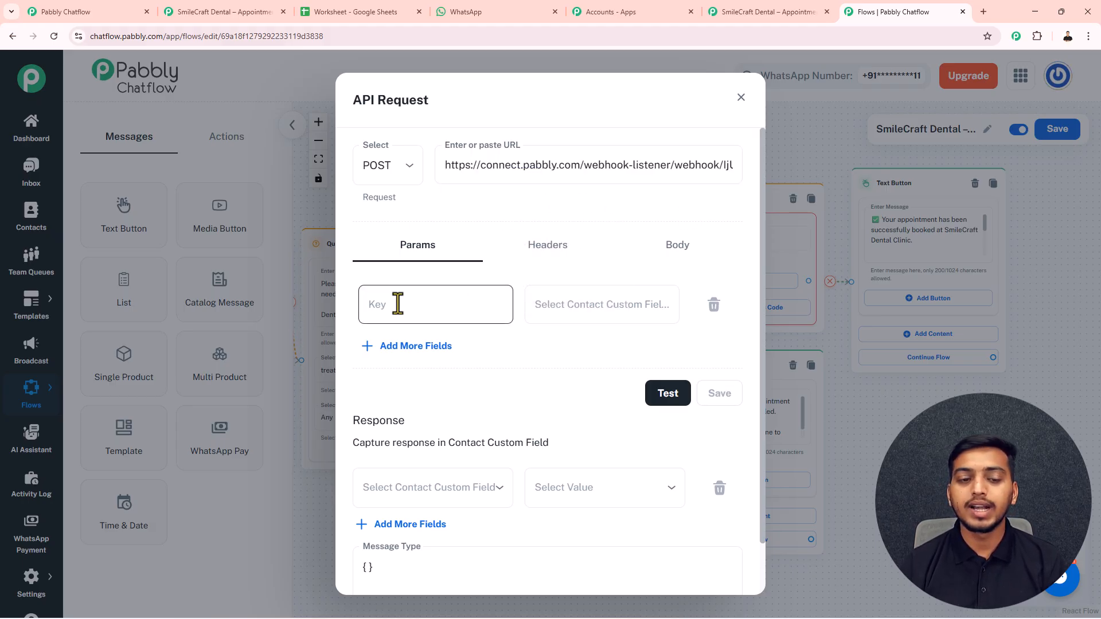
left_click(571, 305)
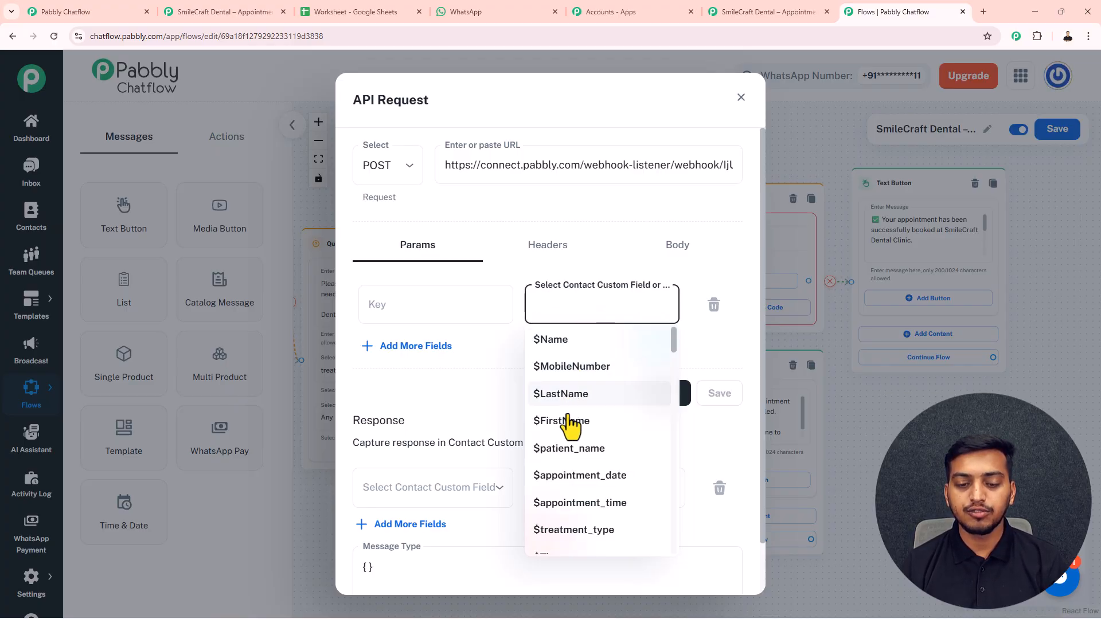
left_click(571, 448)
left_click(385, 308)
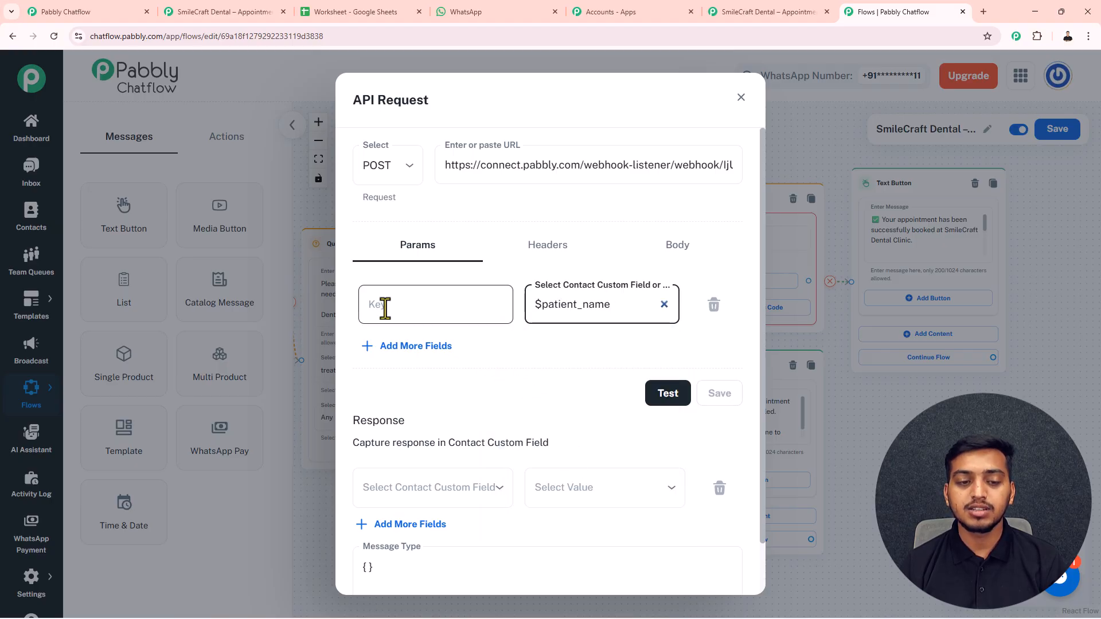
type("Name")
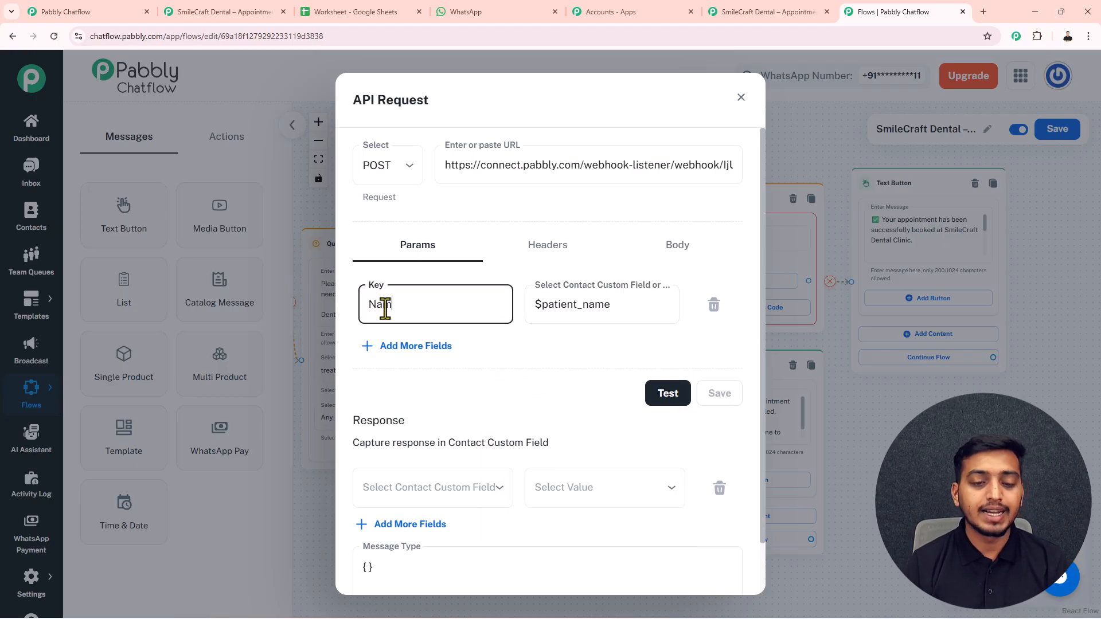
- Add a Date param mapped to $appointment_date and test the API request
left_click(415, 347)
left_click(573, 360)
scroll(589, 504, "down", 1)
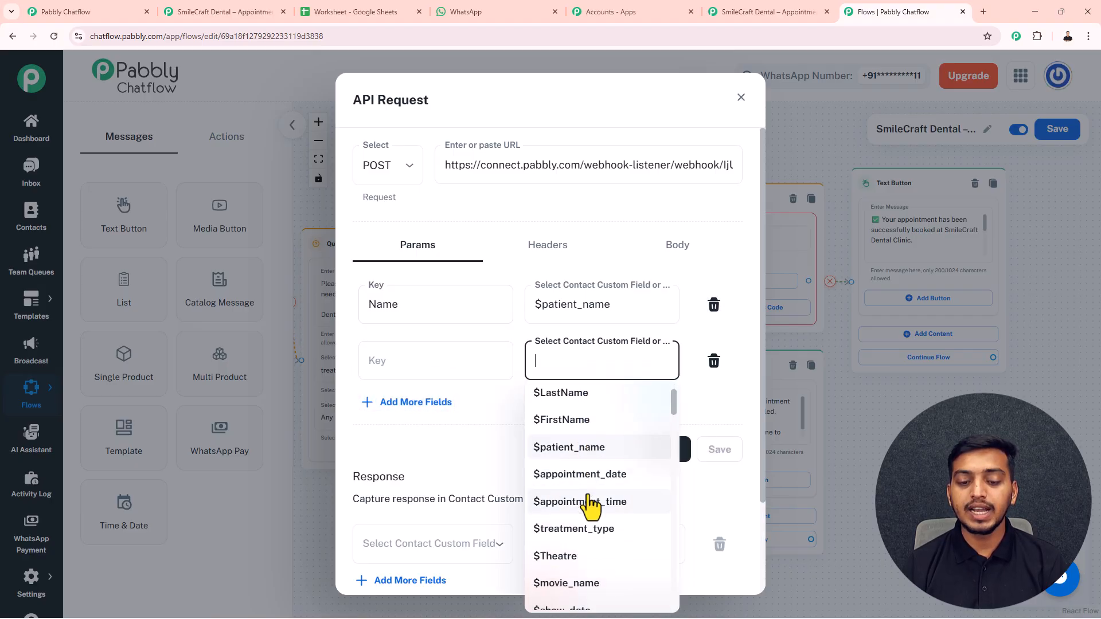
left_click(588, 473)
left_click(406, 366)
type("Date")
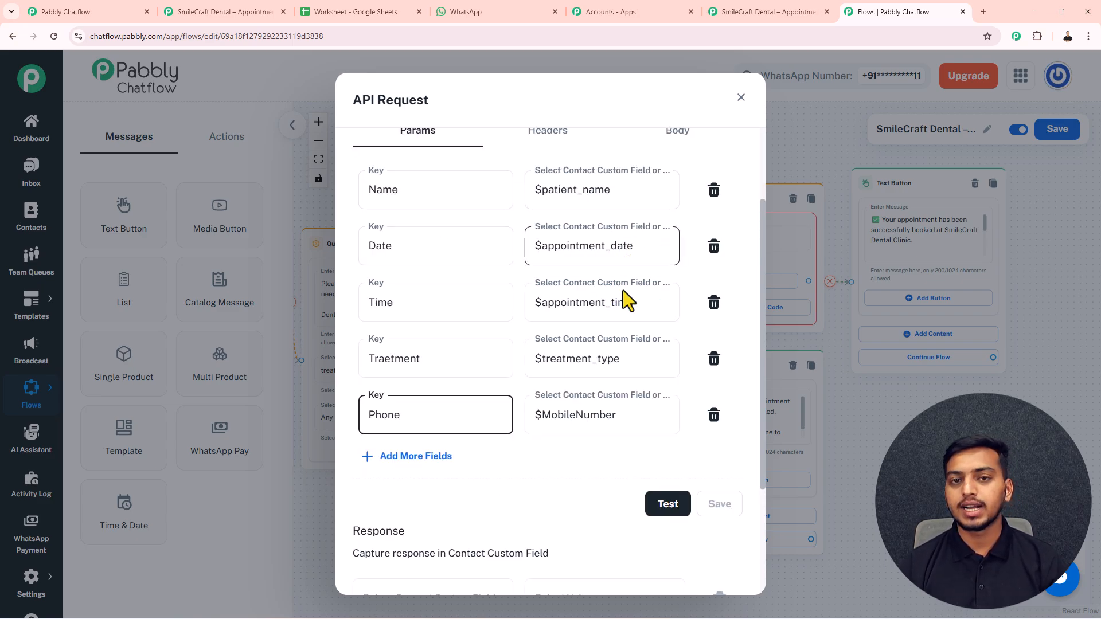
left_click(666, 511)
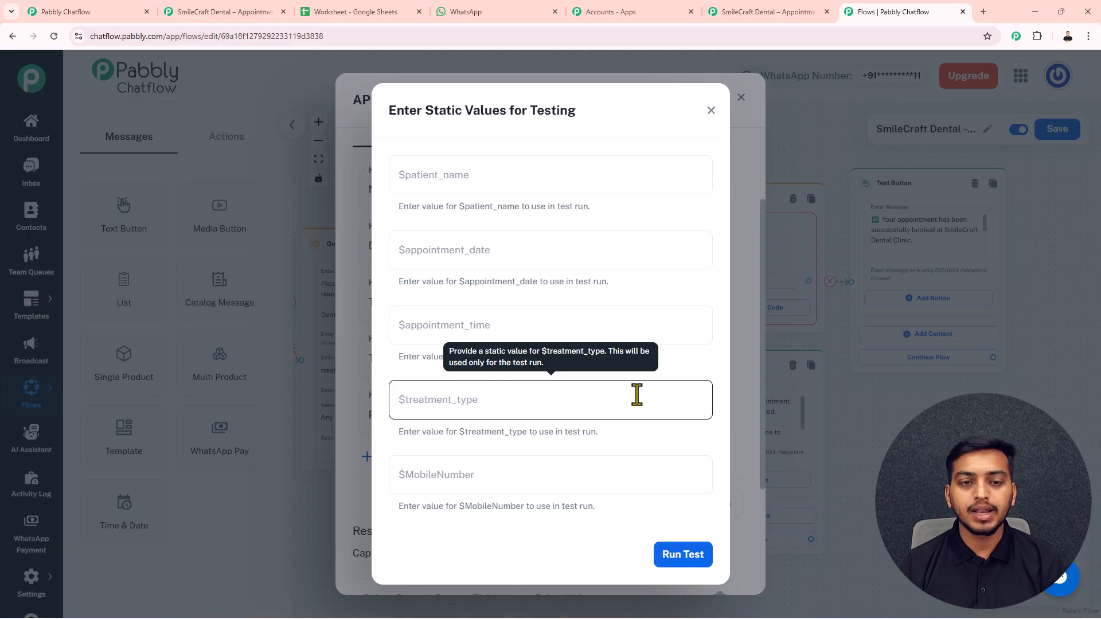
- Enter placeholder test values 'Name', 'Date' and 'Time' in the API request's static fields
left_click(486, 191)
type("Name")
left_click(466, 247)
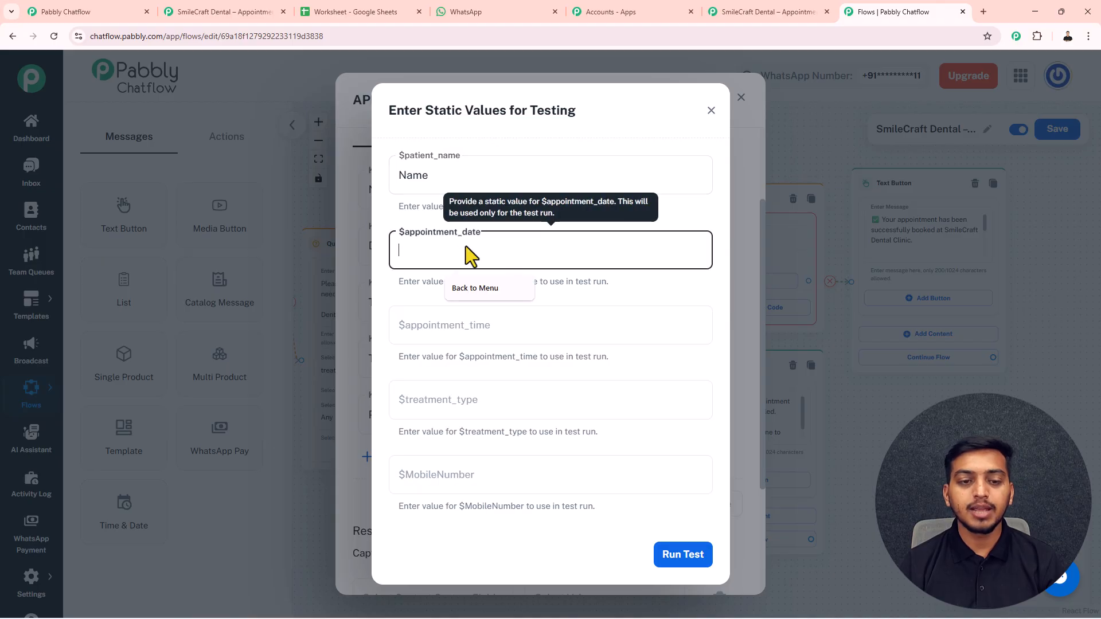
type("Date")
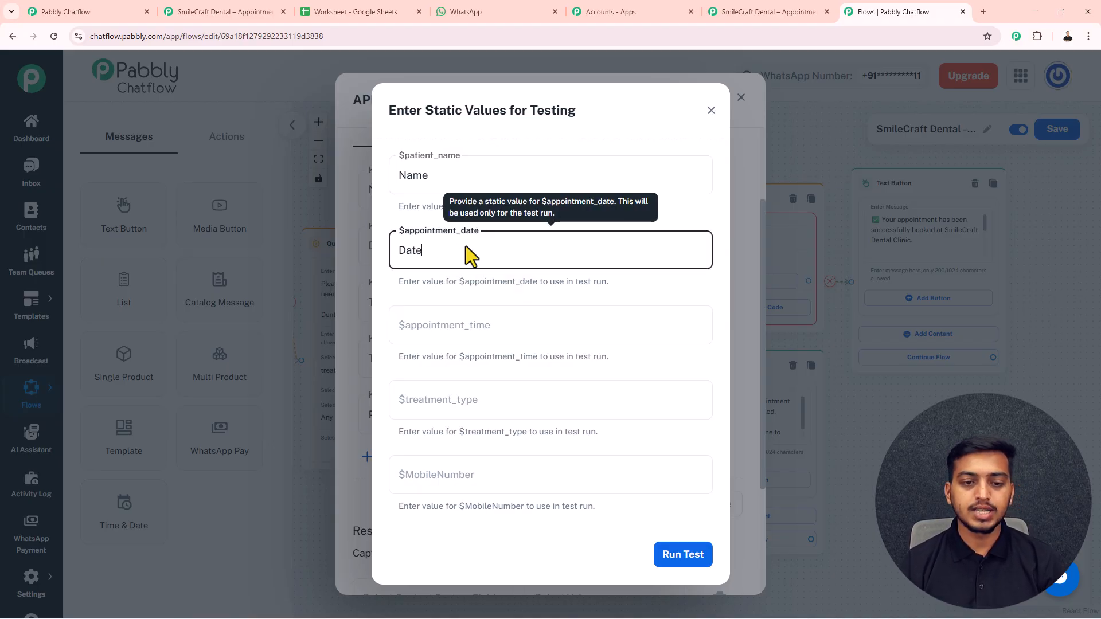
left_click(469, 322)
type("Time")
- Add 'Treatment' and 'Phone' sample values, run the test for status 200, and save
left_click(472, 397)
type("Treatment")
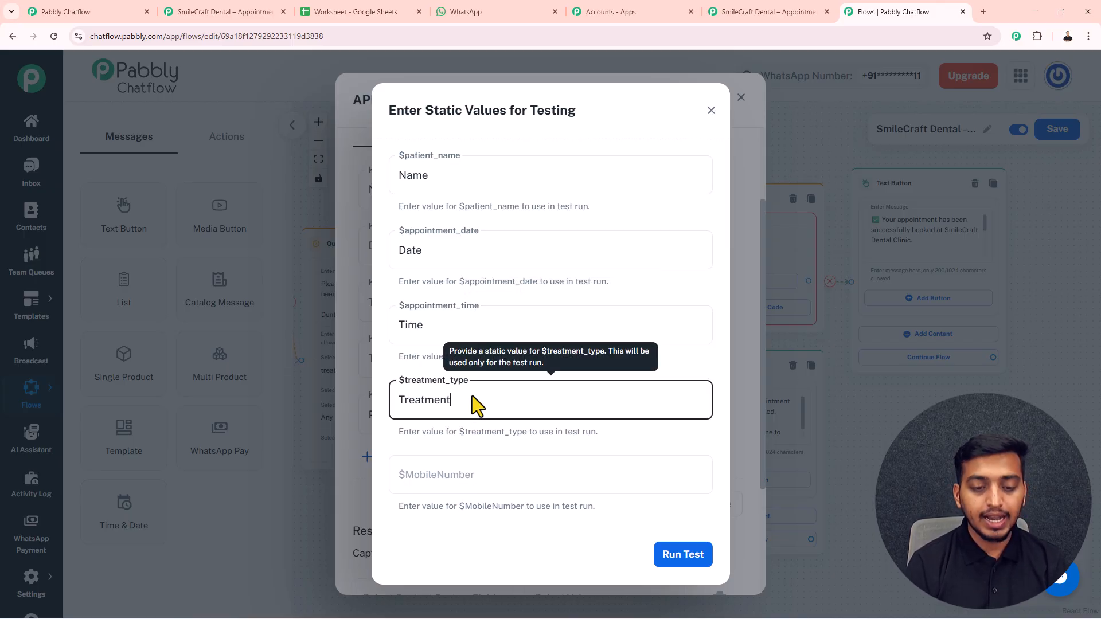
left_click(479, 474)
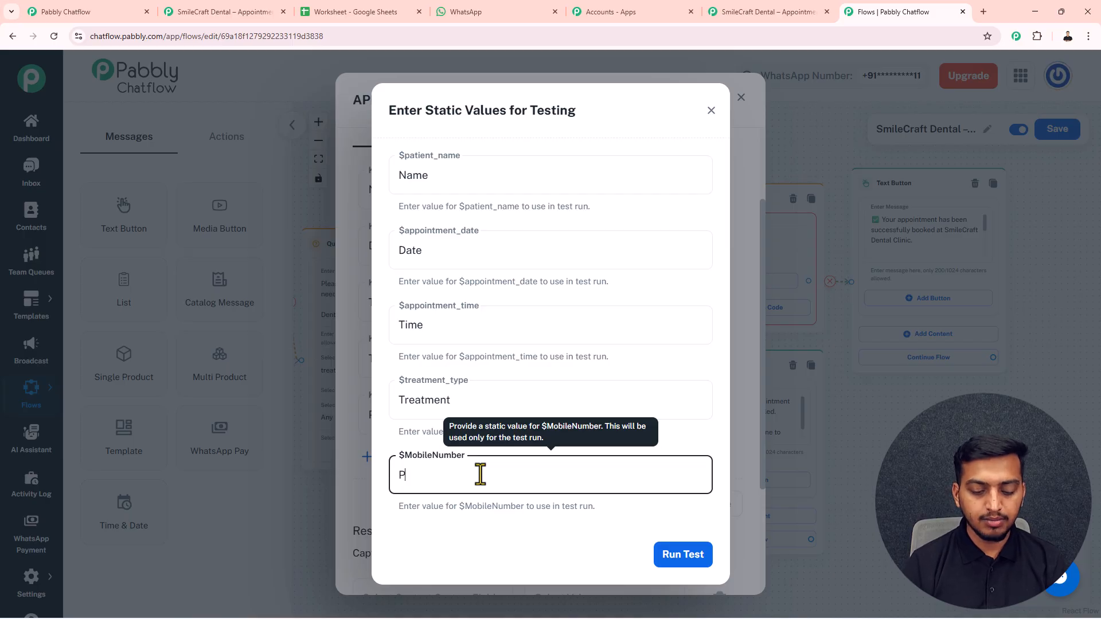
type("Phone")
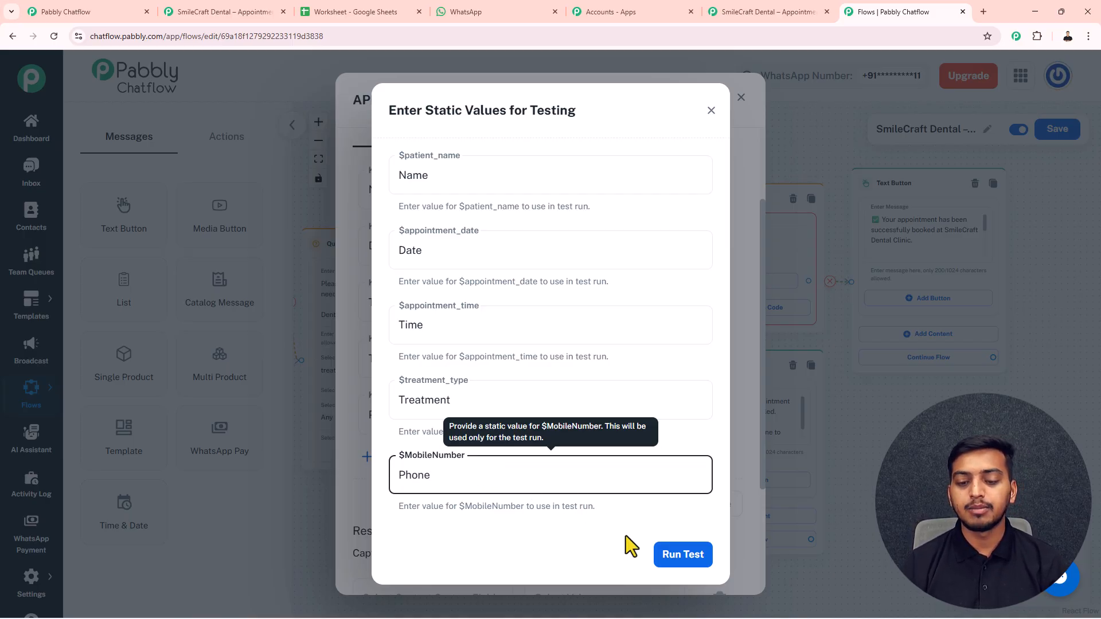
left_click(672, 555)
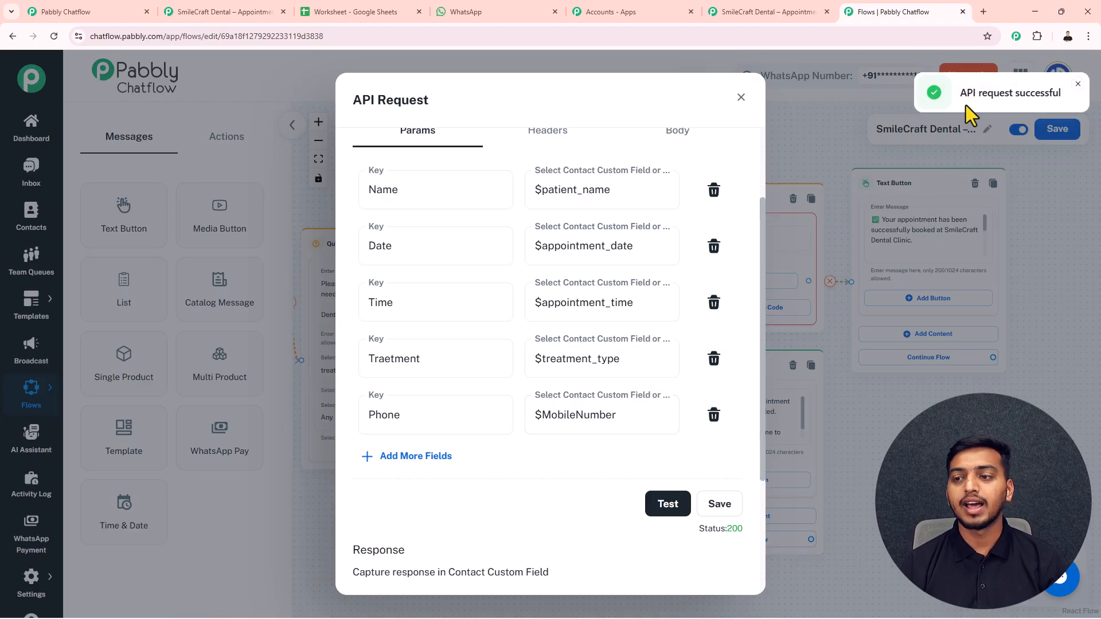
left_click(716, 520)
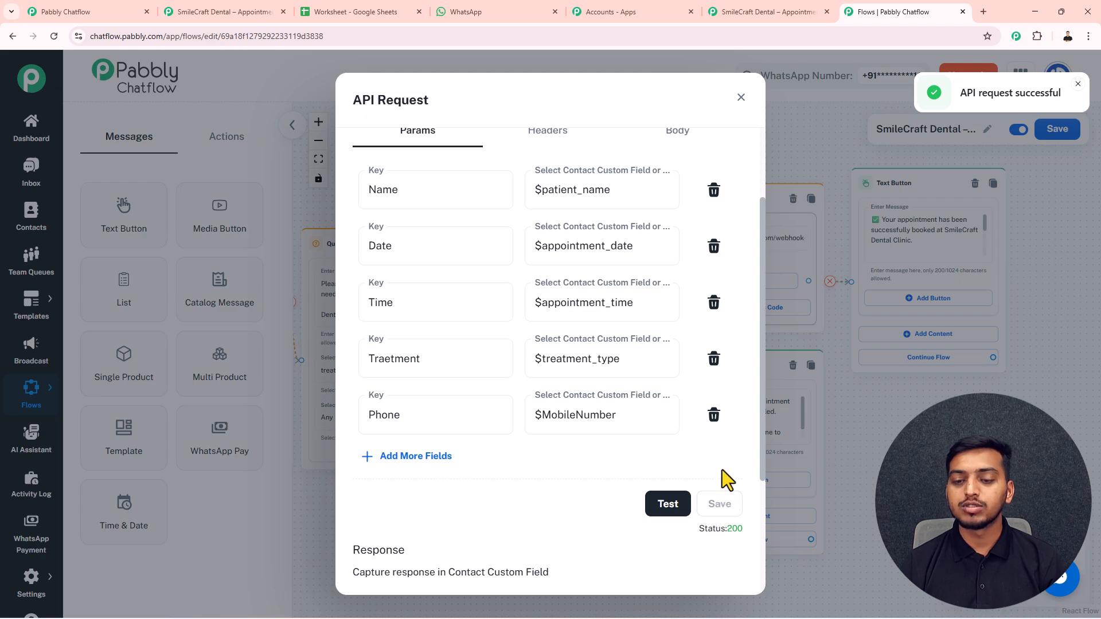
- Confirm the Connect webhook captured Treatment, Time, Phone, Name and Date, then close the trigger setup
left_click(762, 8)
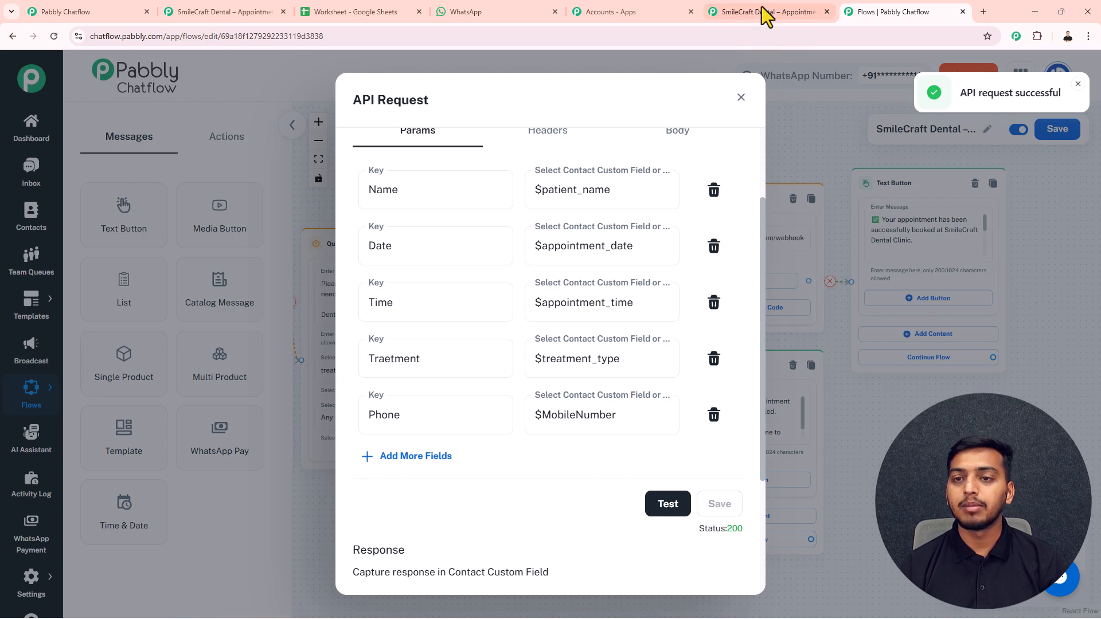
scroll(720, 384, "down", 3)
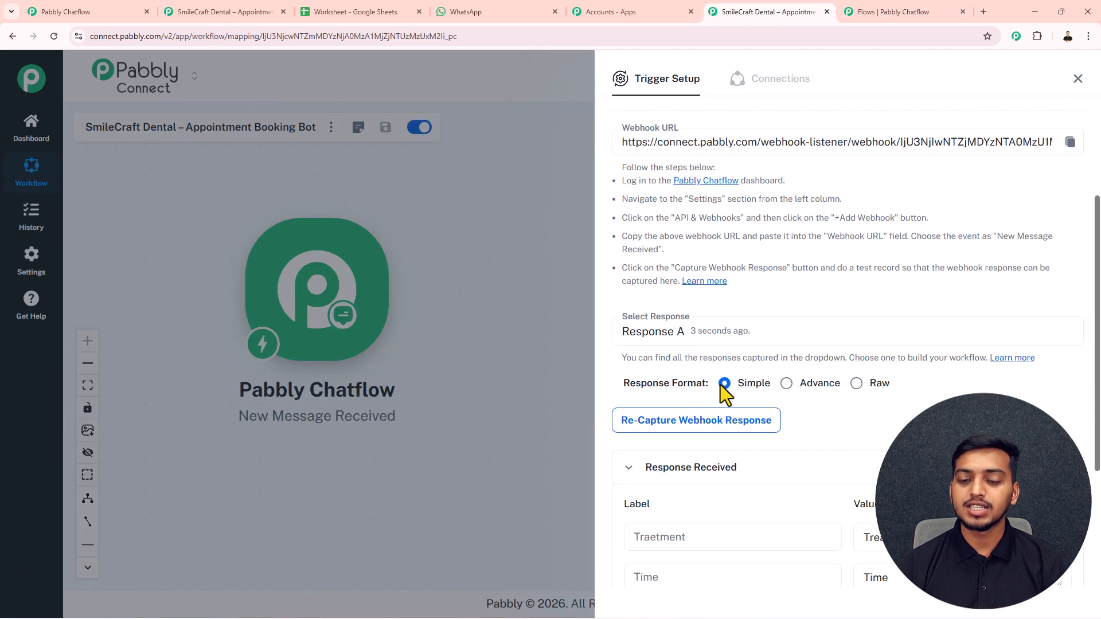
scroll(774, 483, "down", 3)
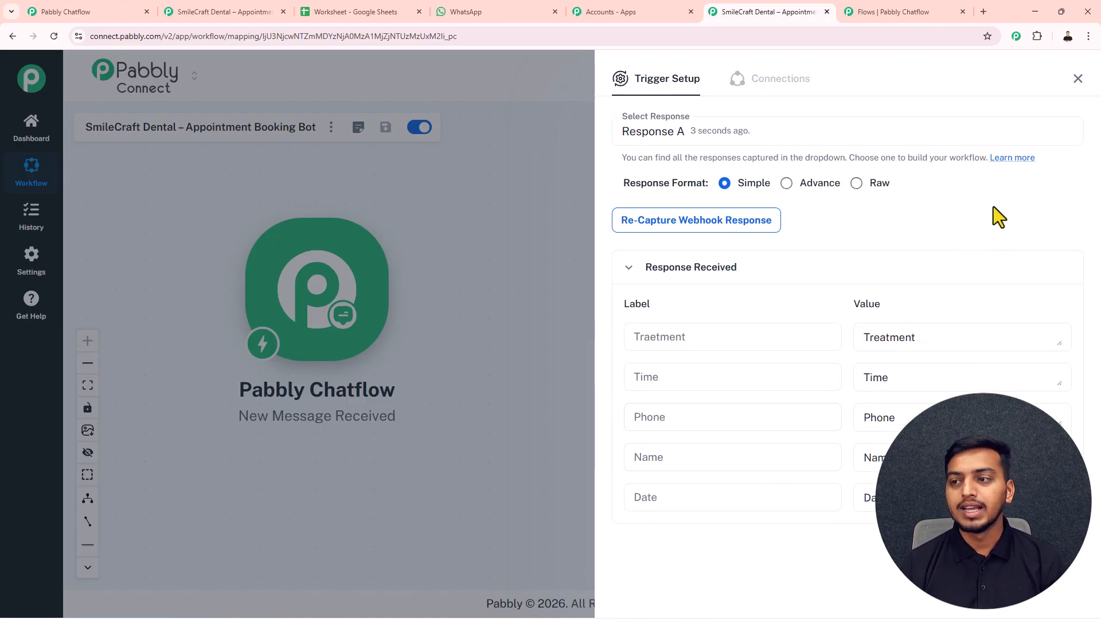
left_click(1077, 79)
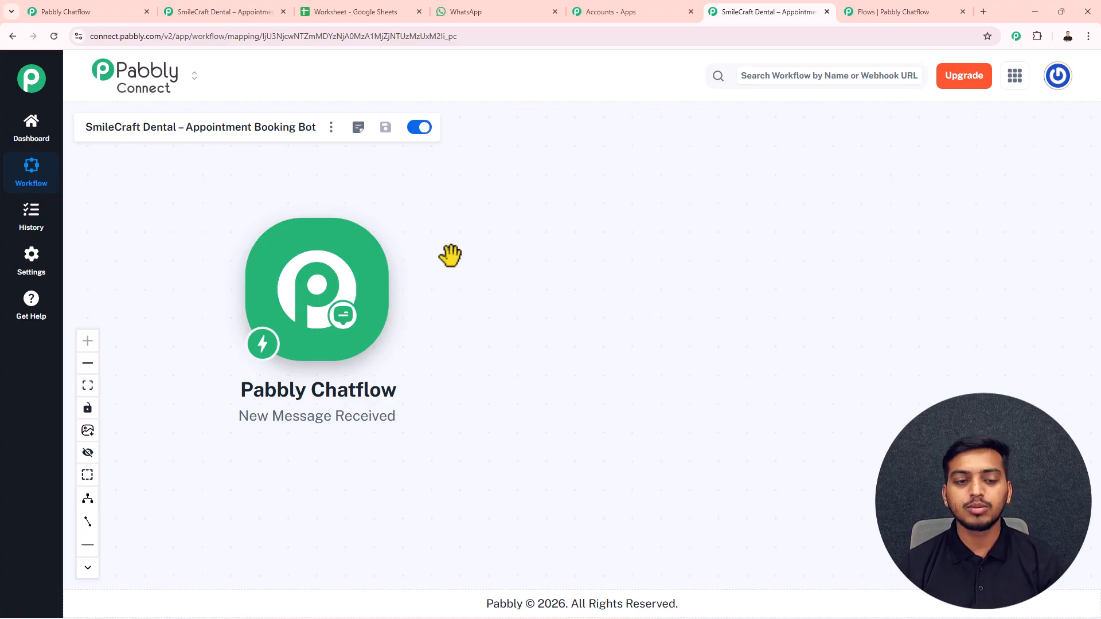
- Add a Google Sheets action with the Add New Row event after the trigger and start connecting it
left_click(404, 289)
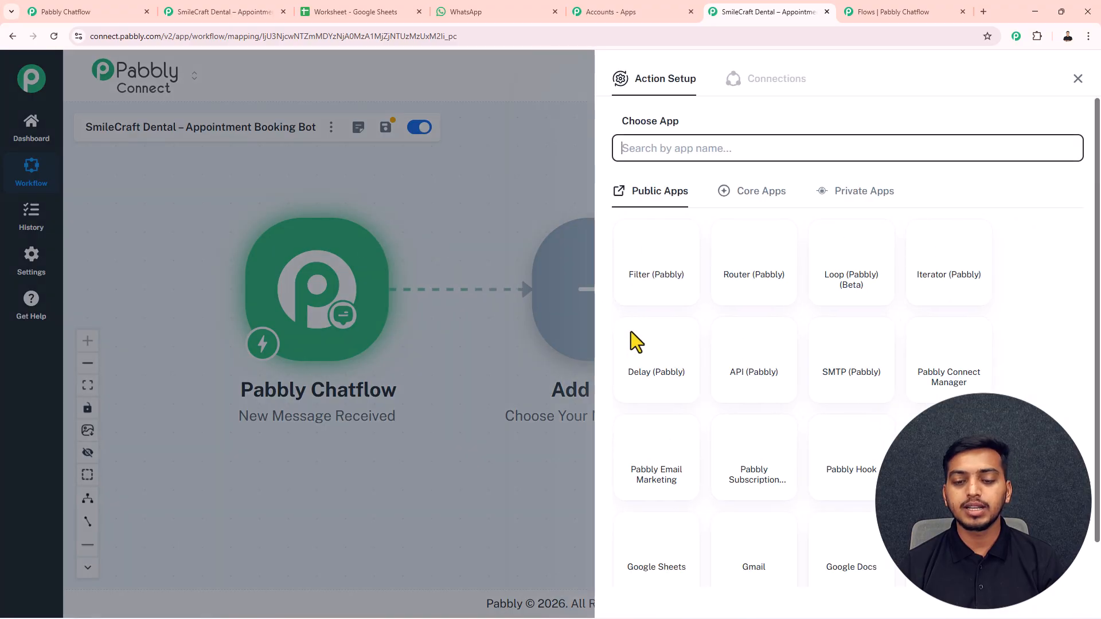
left_click(662, 542)
left_click(680, 207)
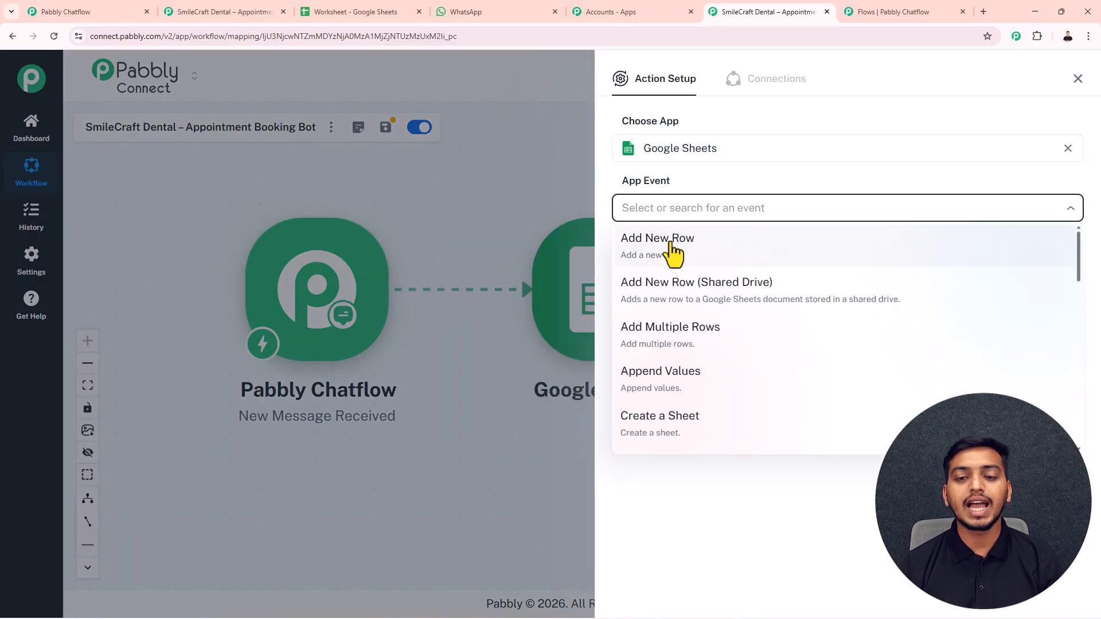
left_click(667, 245)
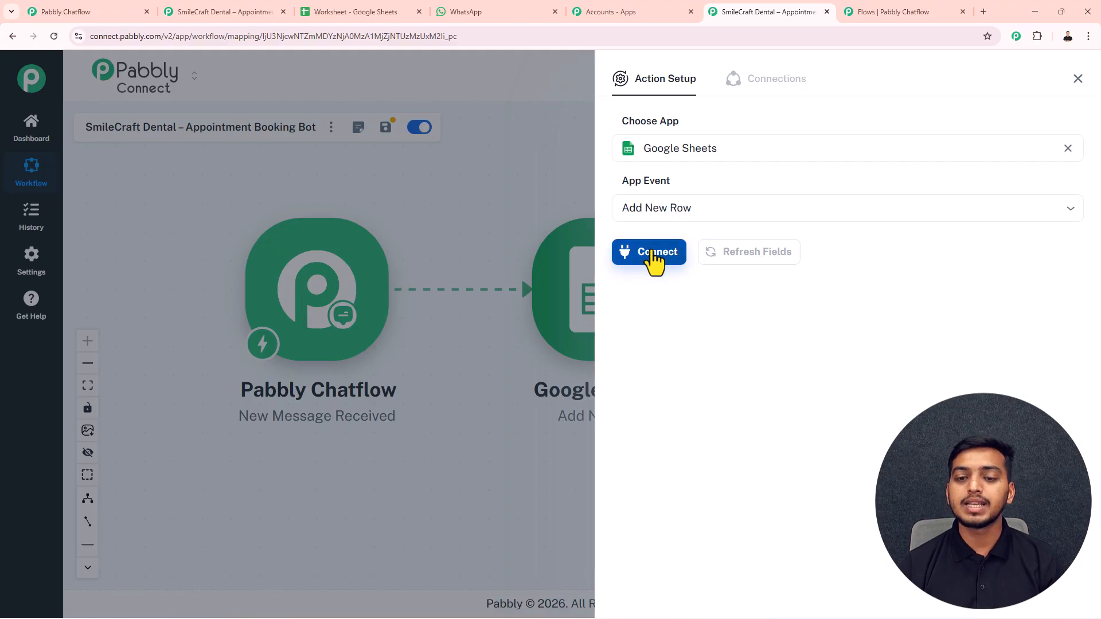
left_click(655, 252)
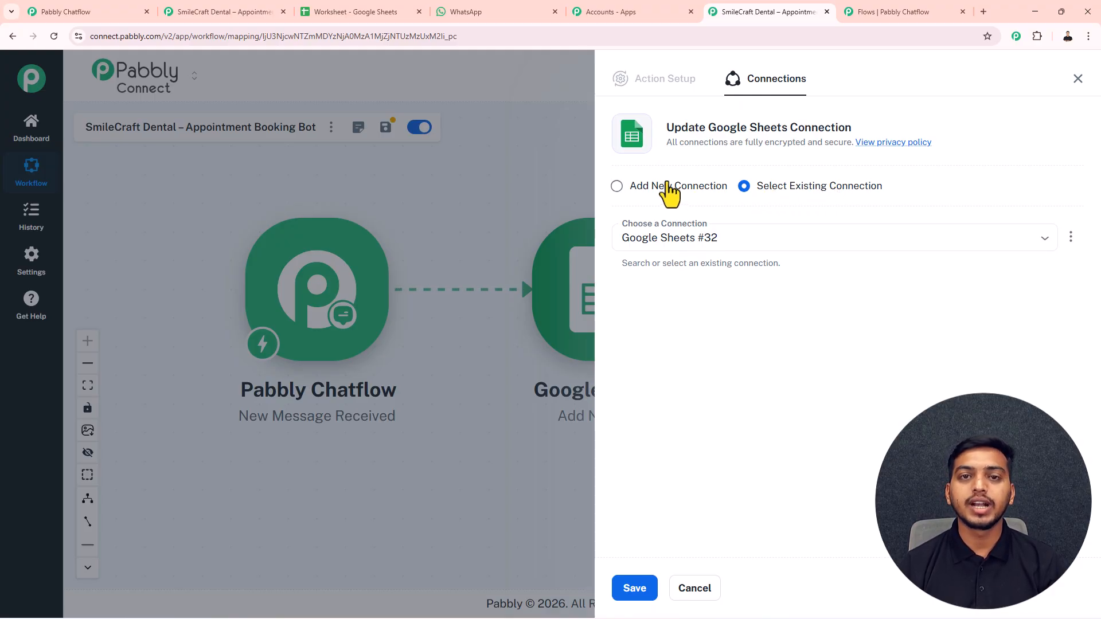
- Create a new Google Sheets connection by signing in with Google and granting Pabbly Connect access
left_click(615, 188)
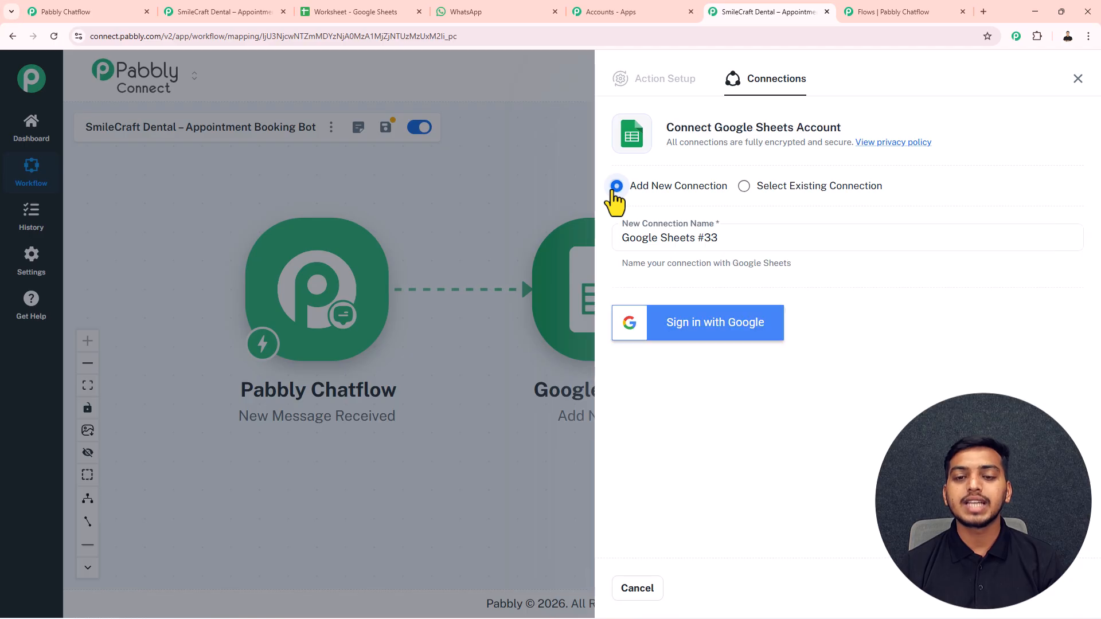
left_click(685, 336)
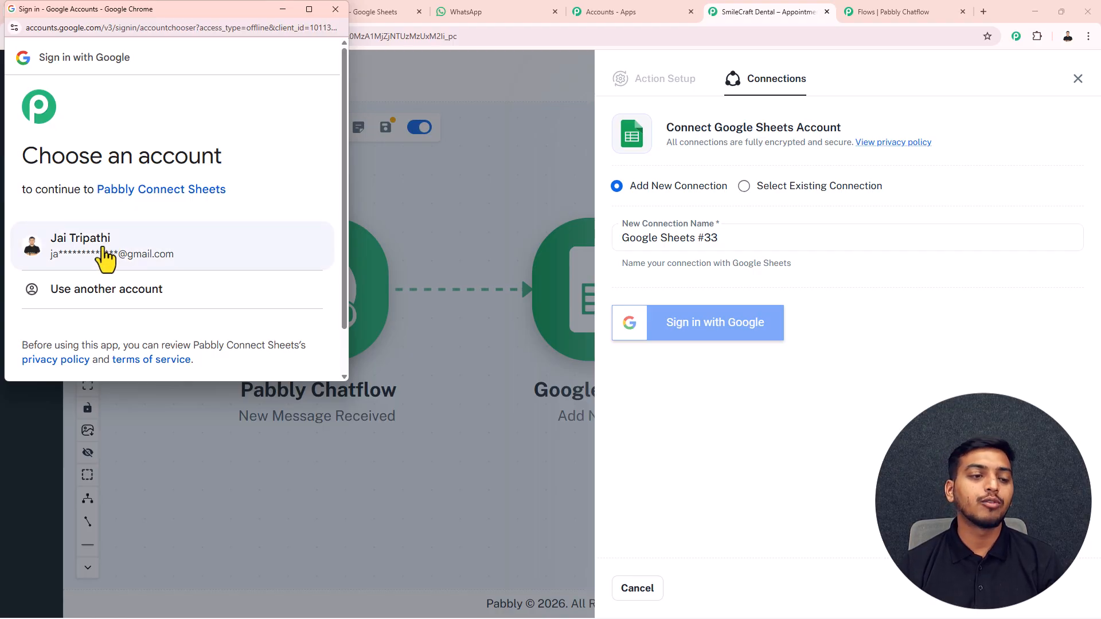
left_click(105, 256)
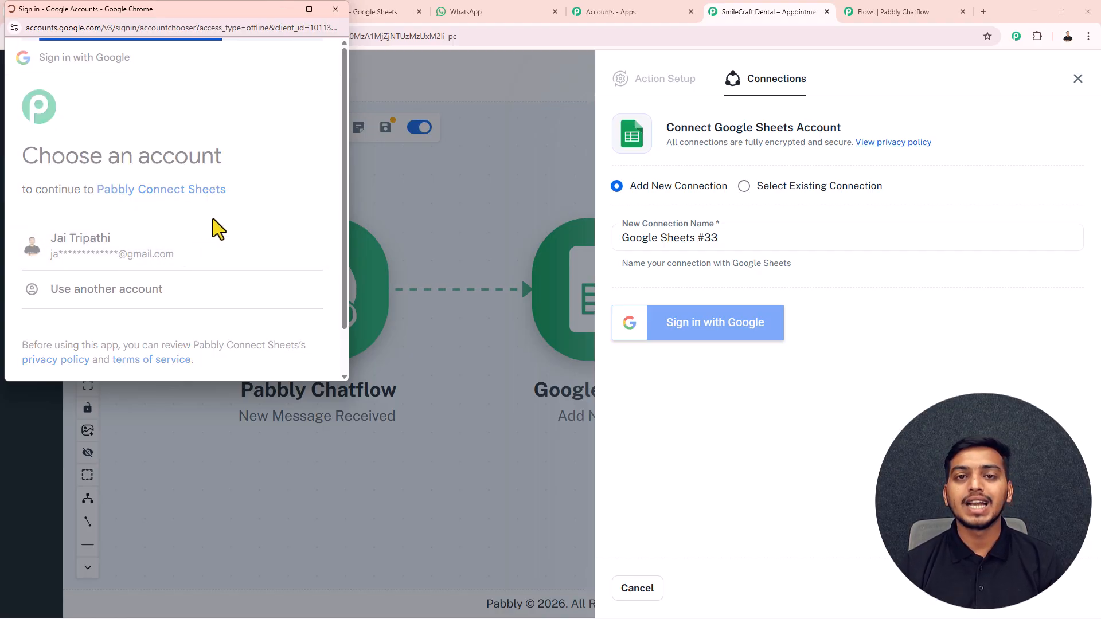
scroll(216, 226, "down", 5)
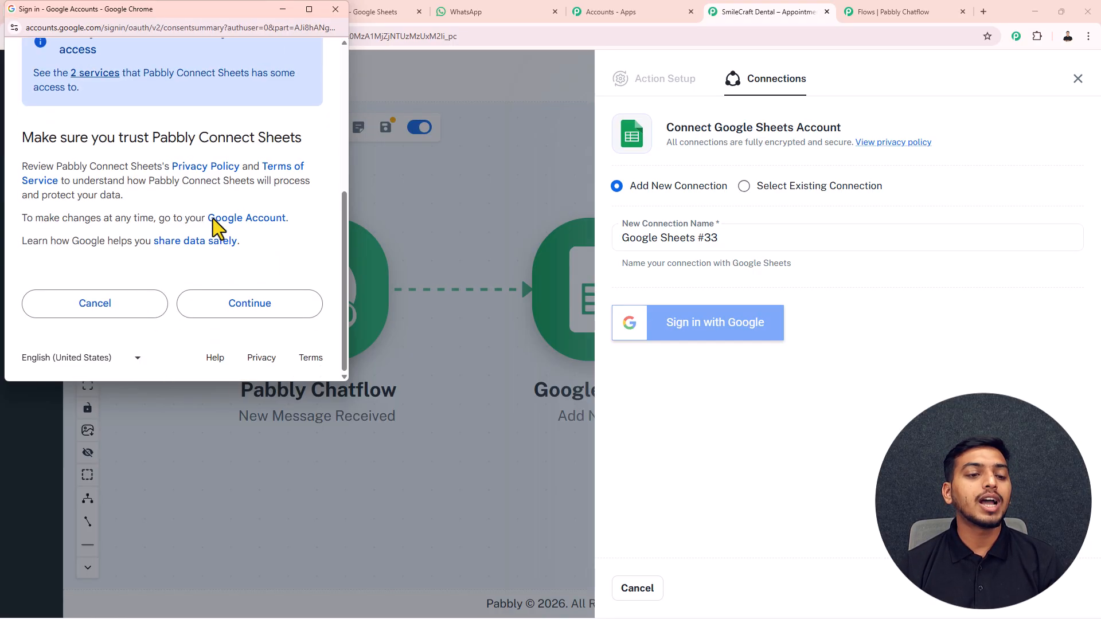
left_click(231, 303)
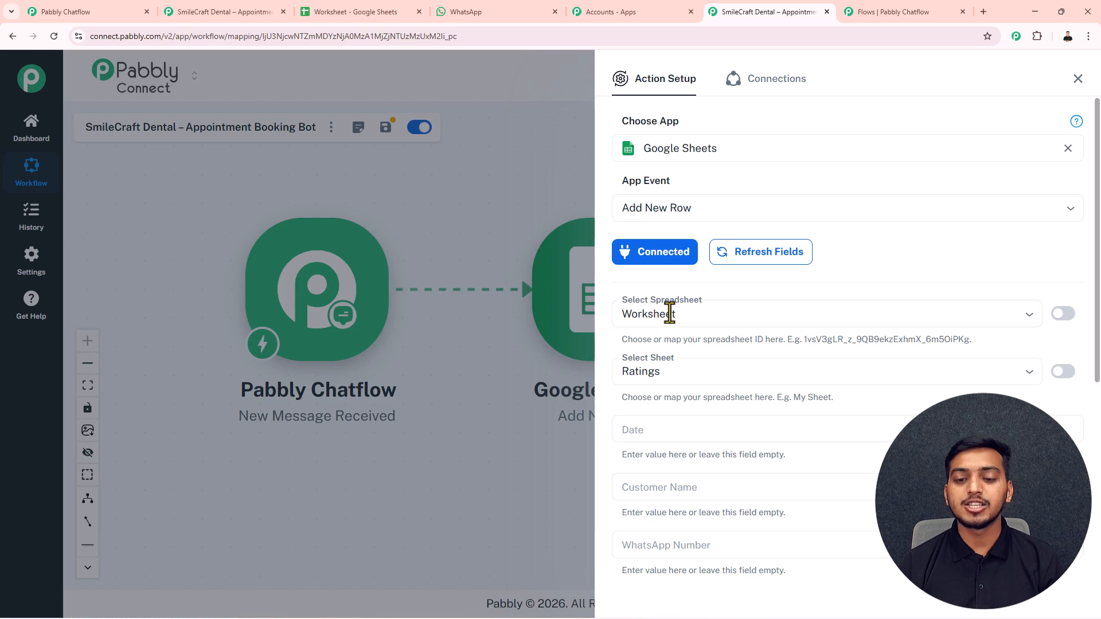
- Check the Appointments sheet's column headers, then select the Appointments sheet in the Google Sheets step
left_click(359, 7)
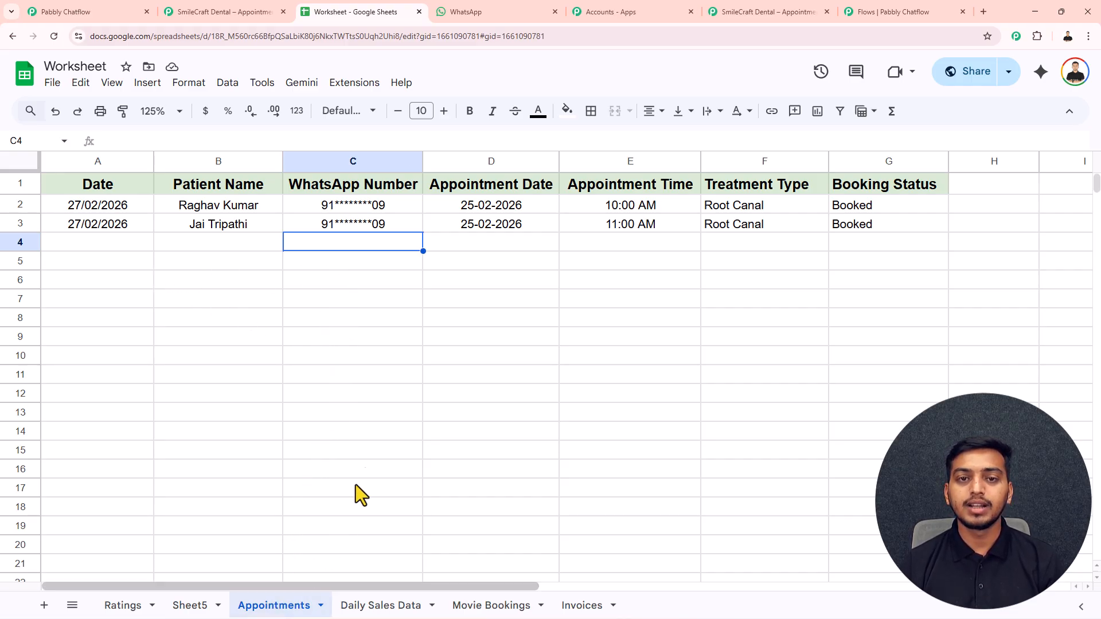
left_click(757, 10)
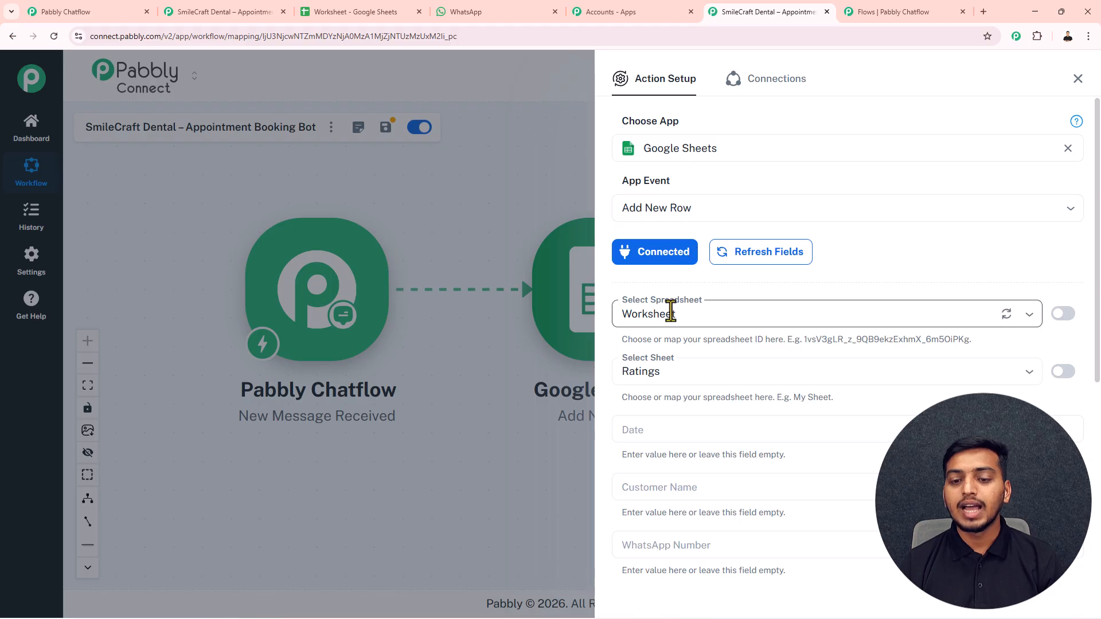
left_click(657, 371)
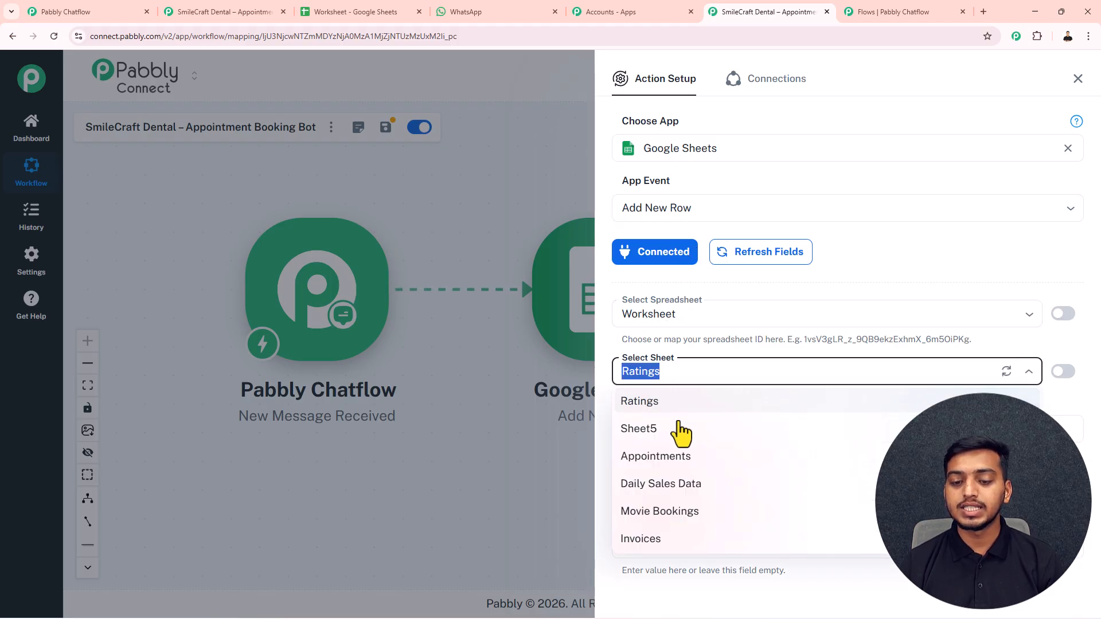
left_click(665, 459)
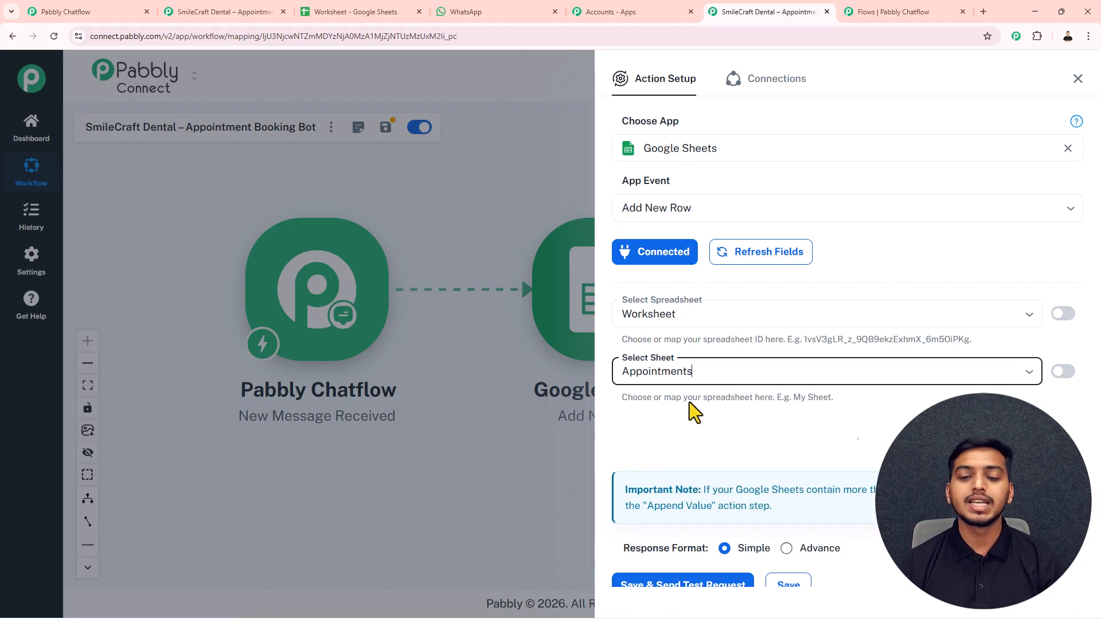
scroll(689, 401, "down", 5)
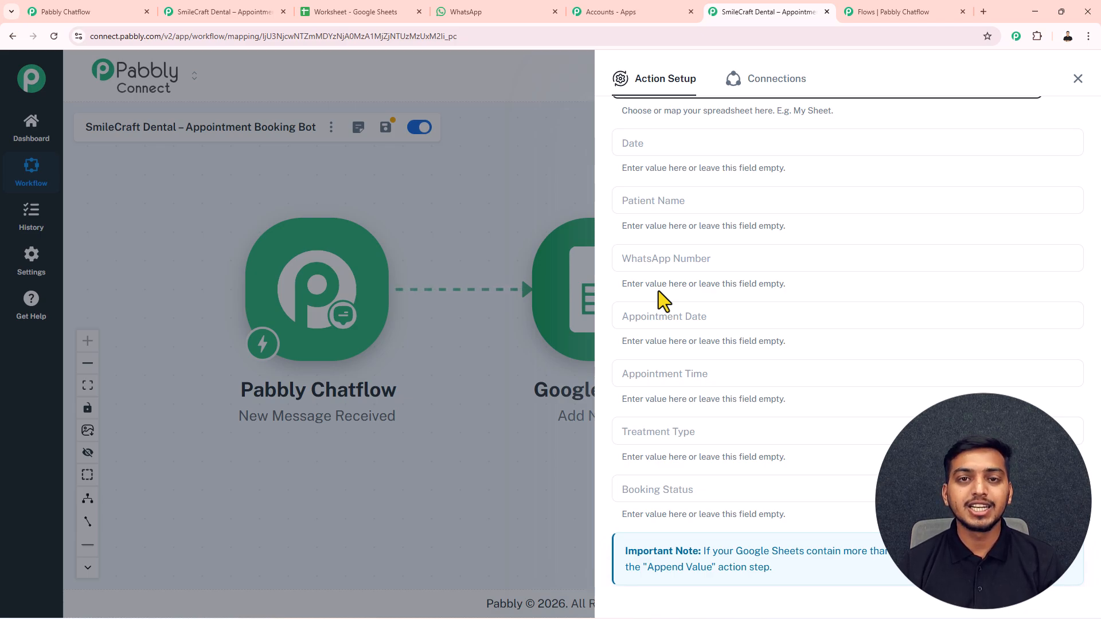
- Map the Chatflow Name, Phone and Date fields into Patient Name, WhatsApp Number and Appointment Date
left_click(636, 204)
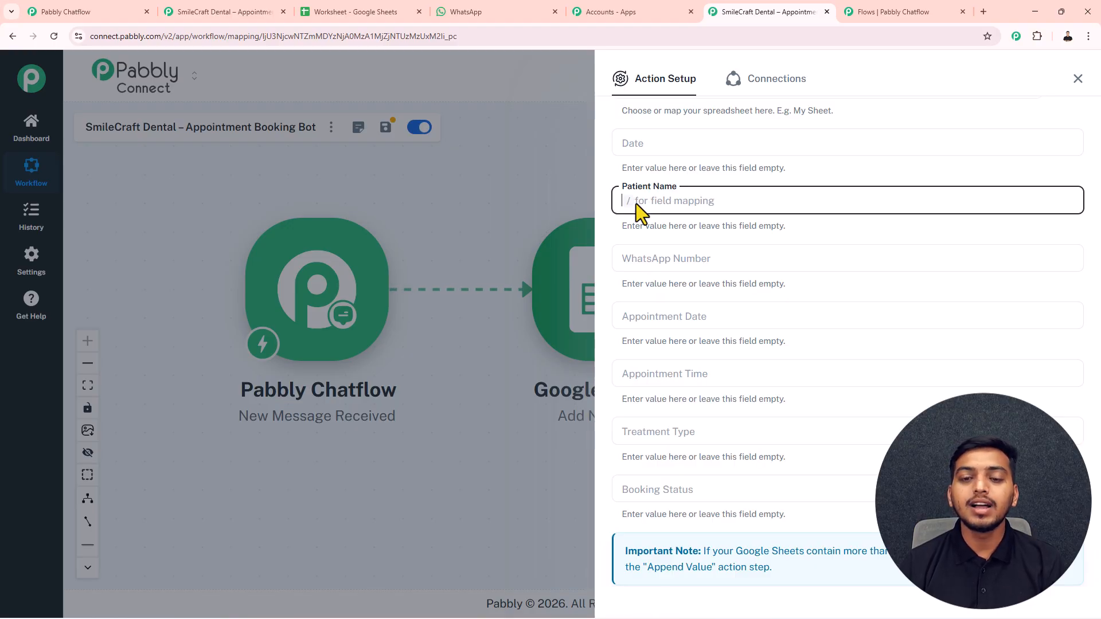
type("/")
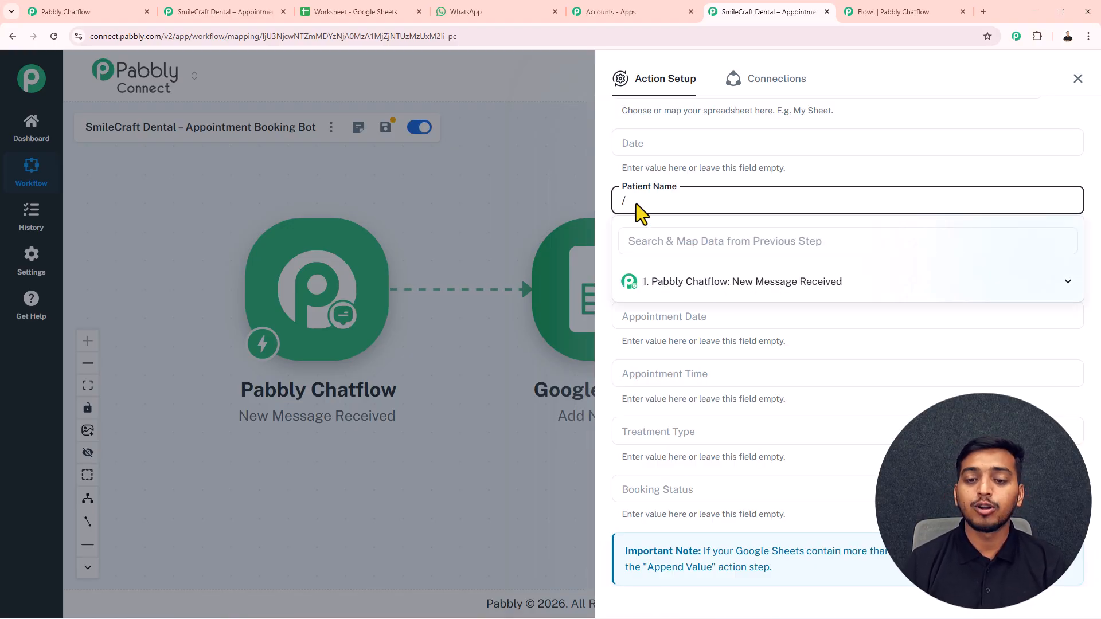
left_click(717, 281)
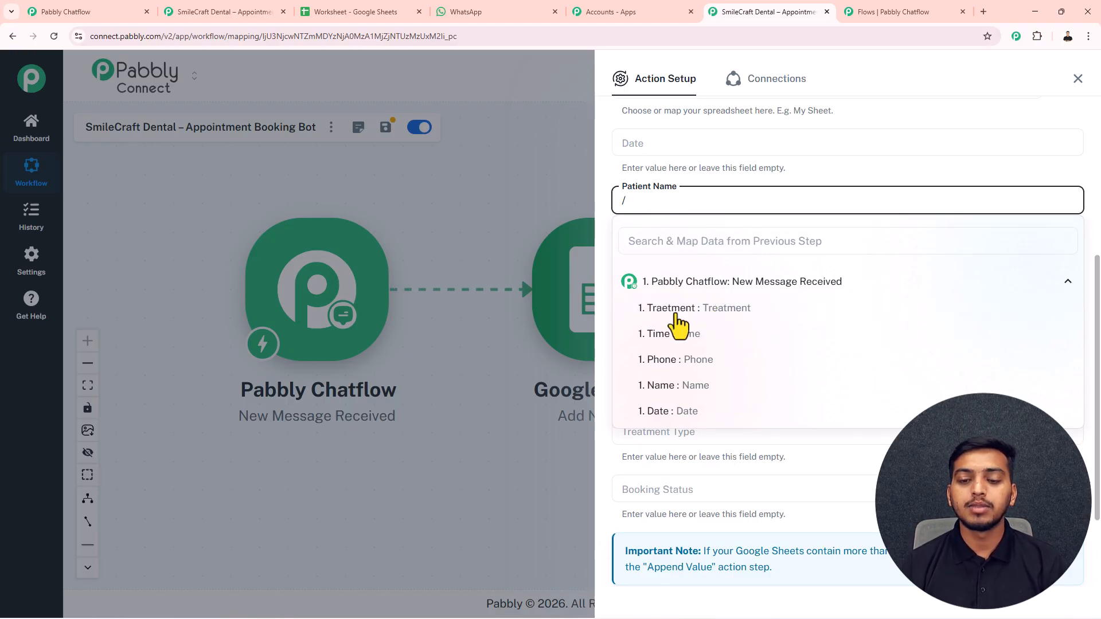
left_click(689, 390)
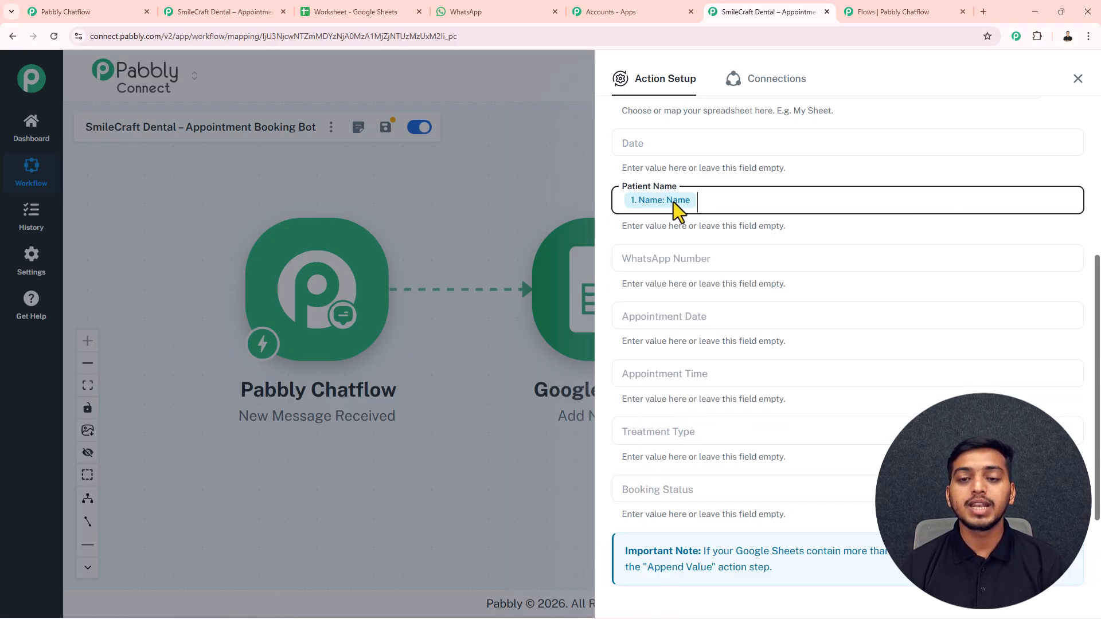
left_click(652, 260)
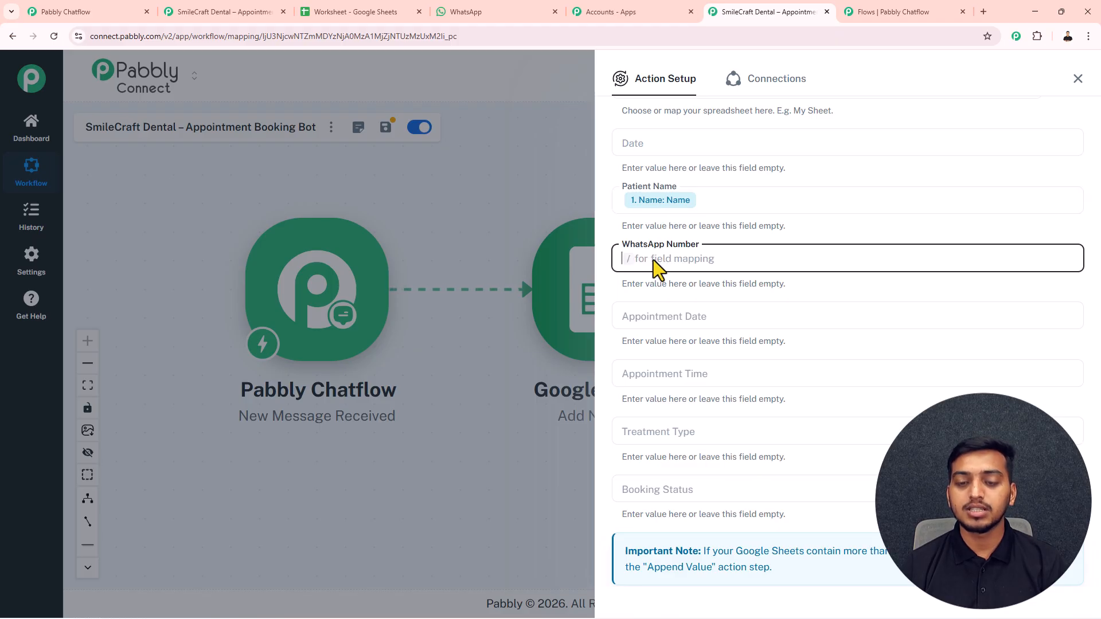
type("/")
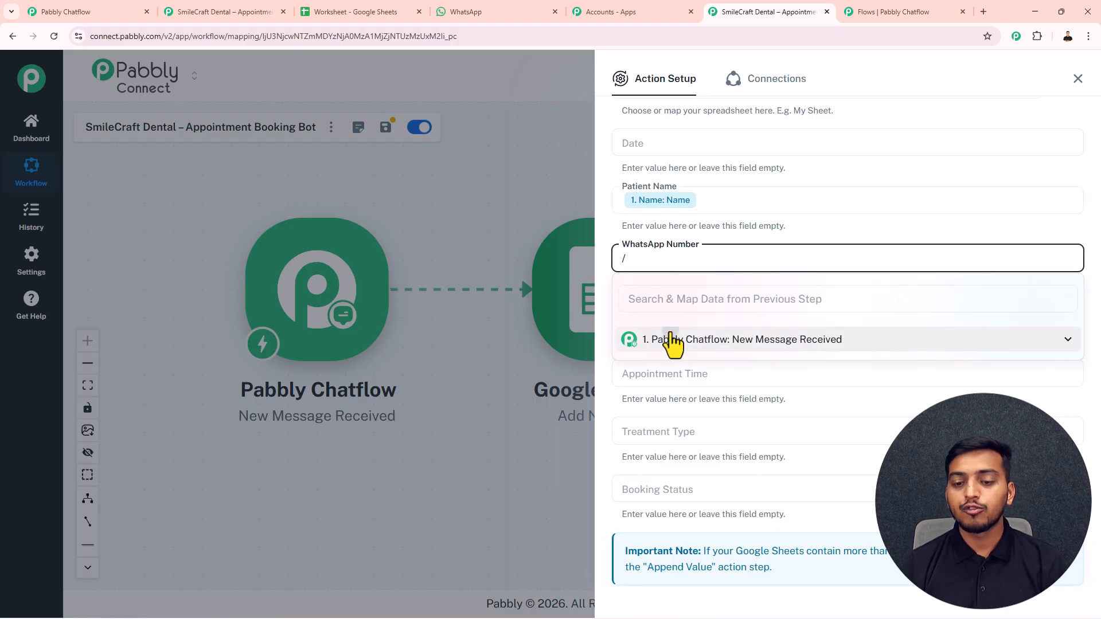
left_click(688, 419)
left_click(649, 317)
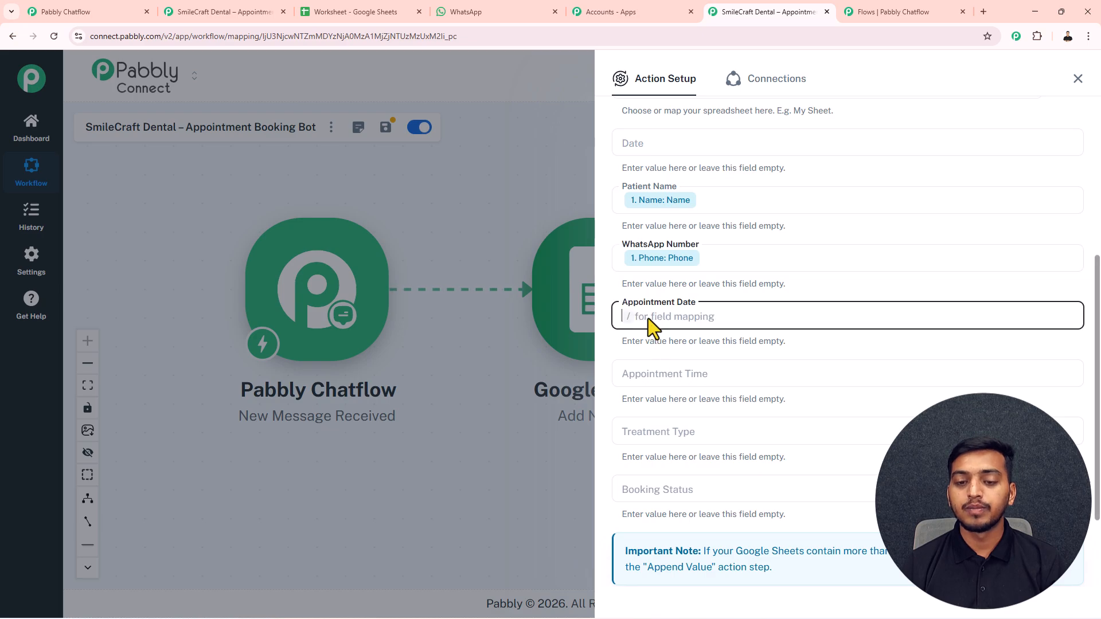
type("/date")
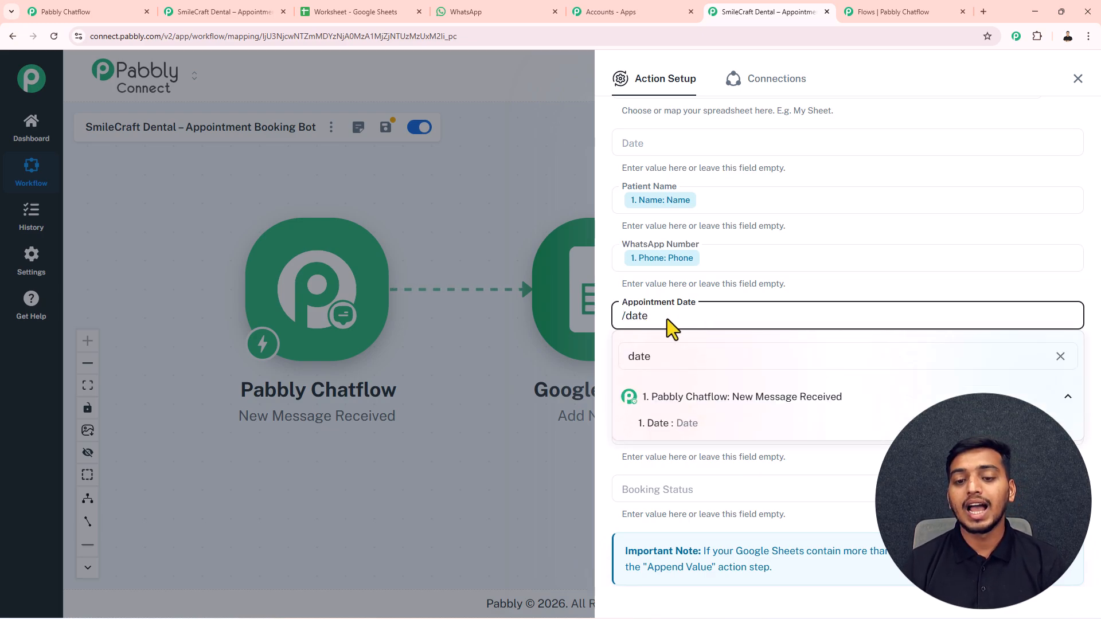
left_click(668, 425)
- Map Time and Treatment into Appointment Time and Treatment Type, and set Booking Status to 'Booked'
left_click(661, 380)
type("/time")
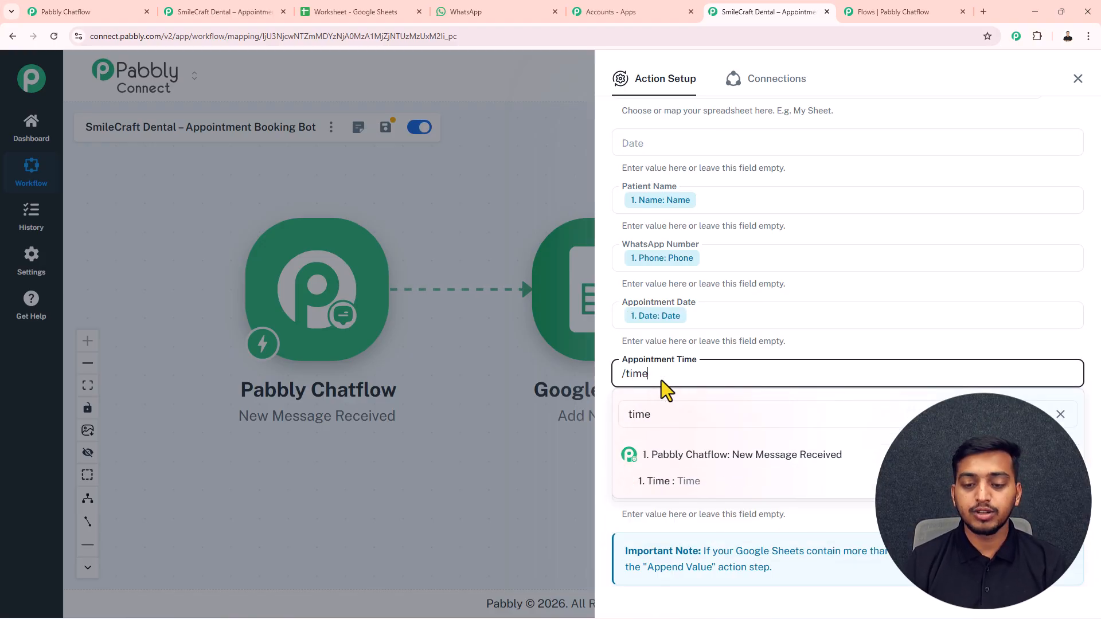
left_click(709, 485)
left_click(658, 431)
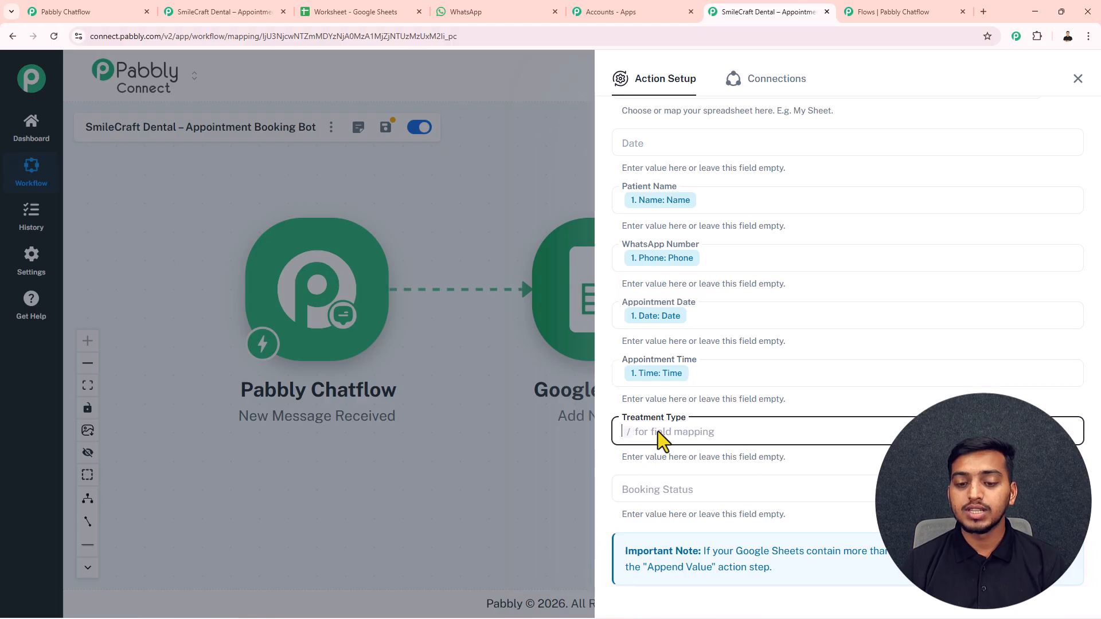
type("/treat")
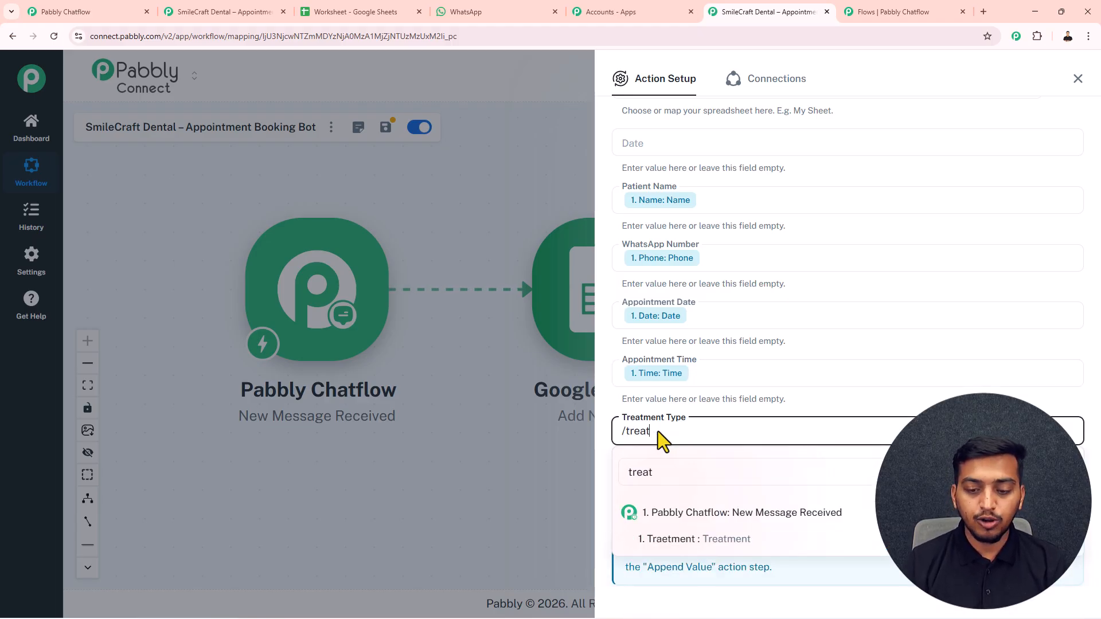
left_click(660, 538)
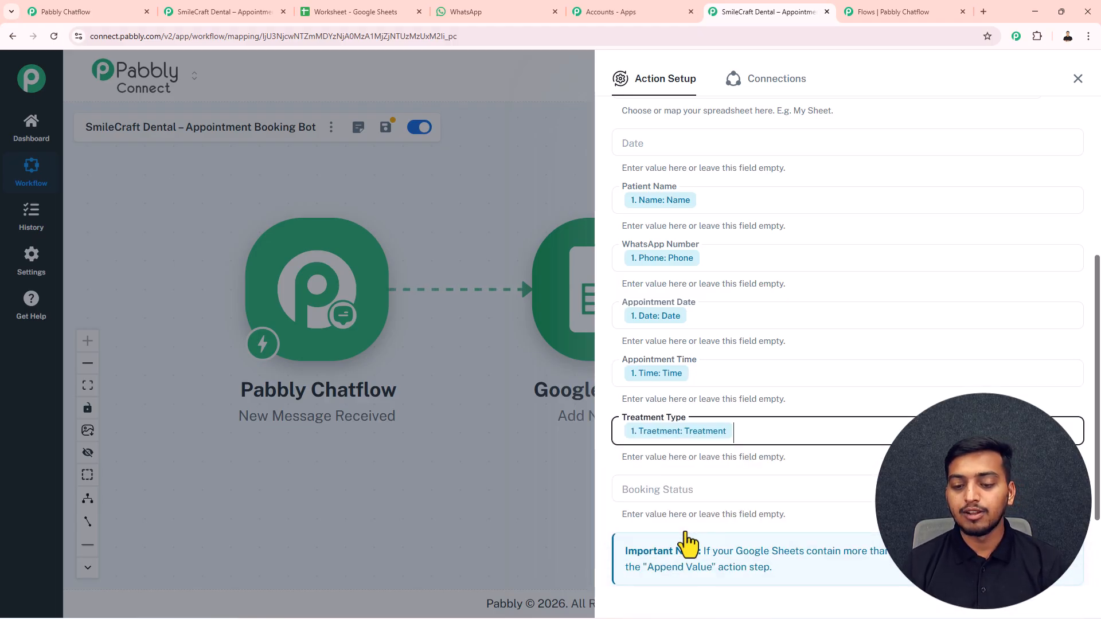
left_click(651, 493)
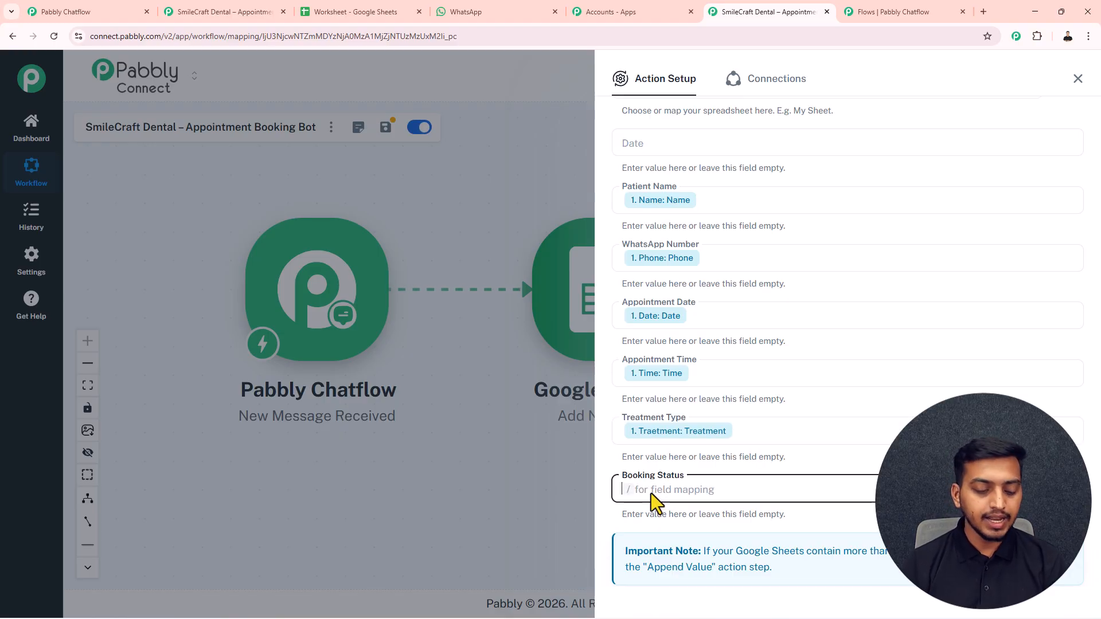
type("Booked")
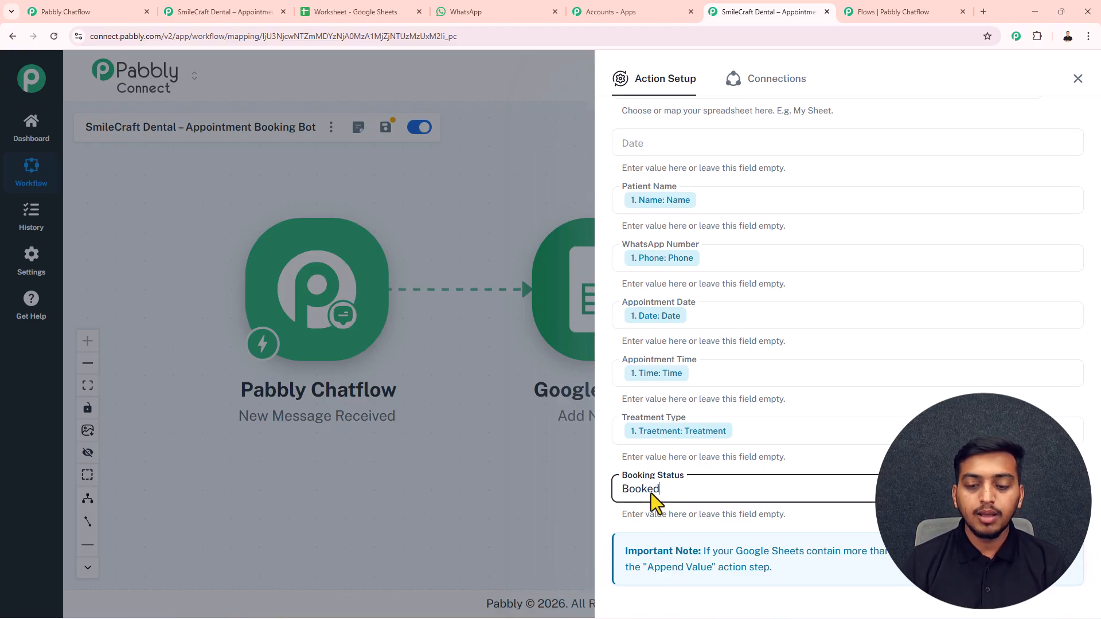
left_click(643, 140)
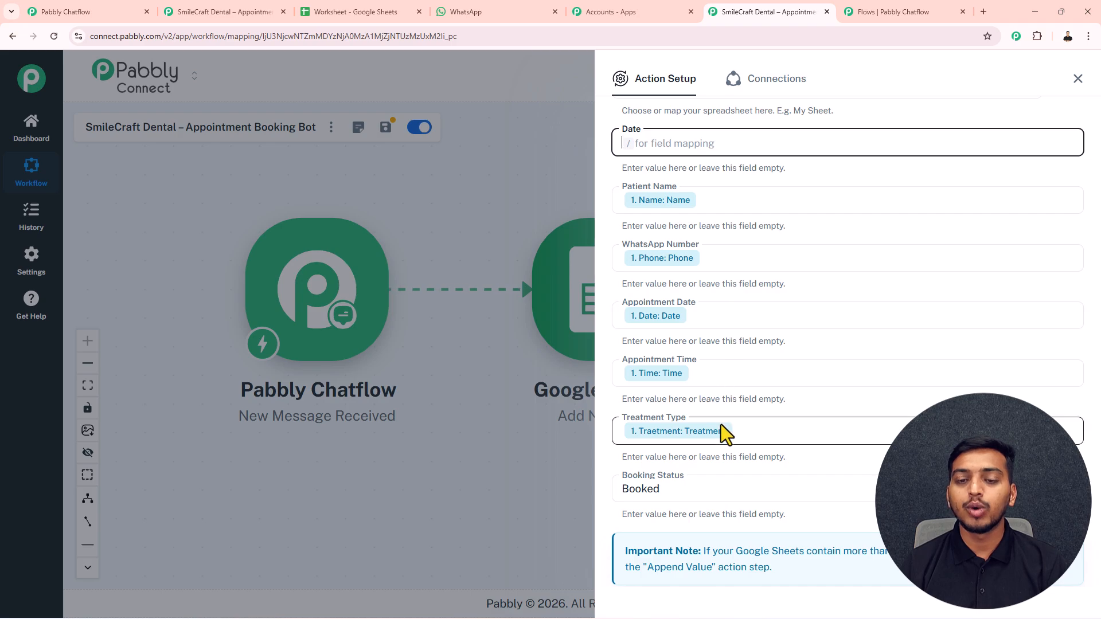
scroll(720, 427, "down", 3)
- Save the Google Sheets step and insert a DateTime Formatter Current Date step before it
left_click(788, 528)
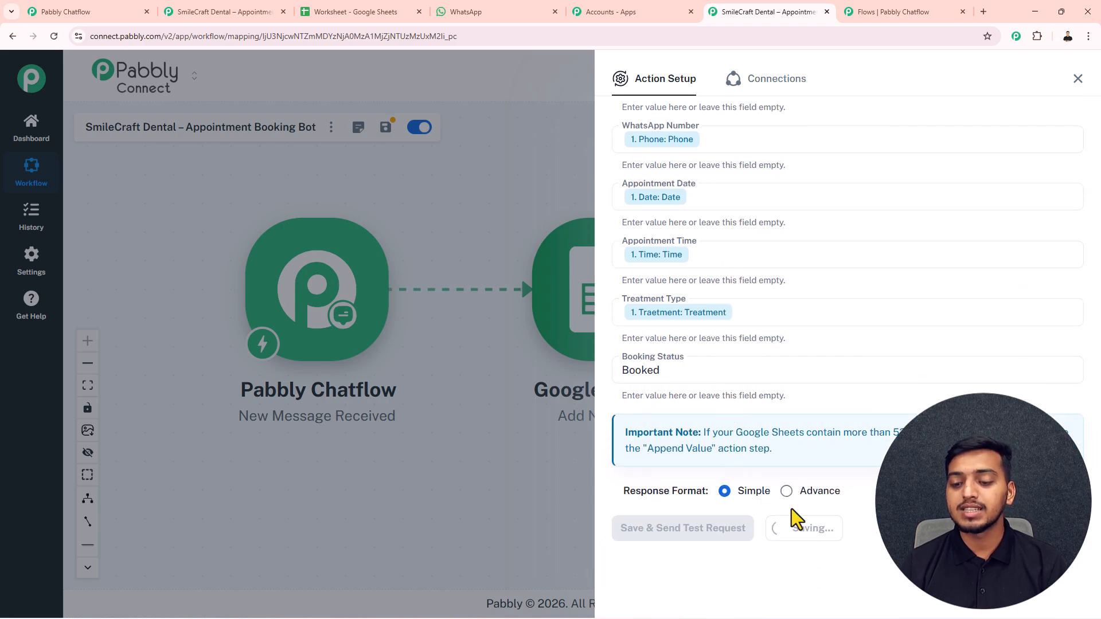
left_click(1077, 78)
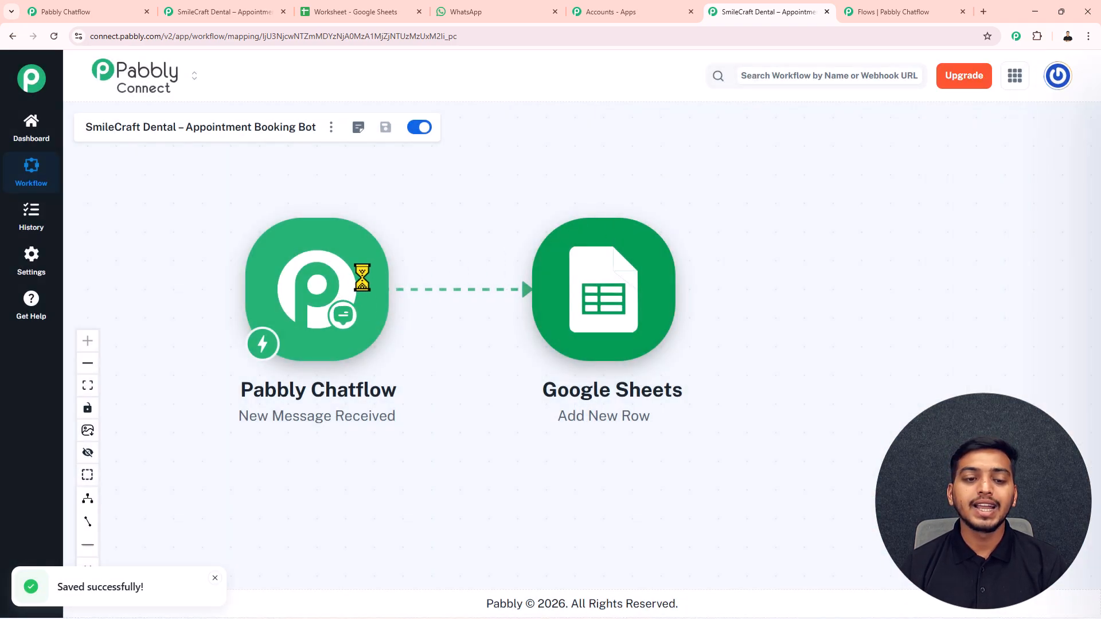
left_click(403, 289)
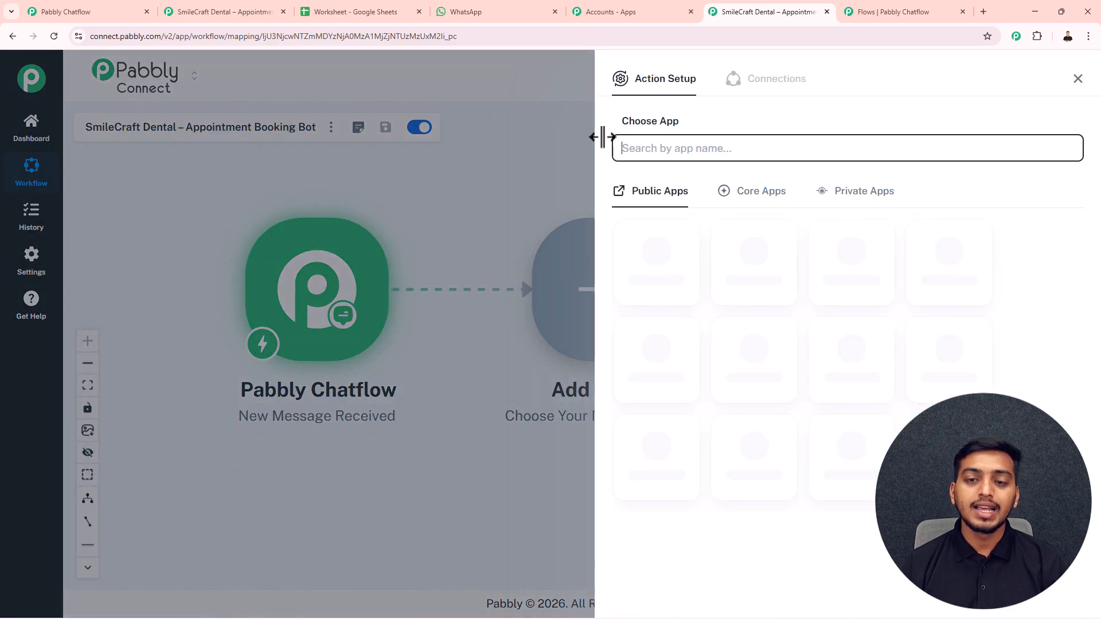
type("date")
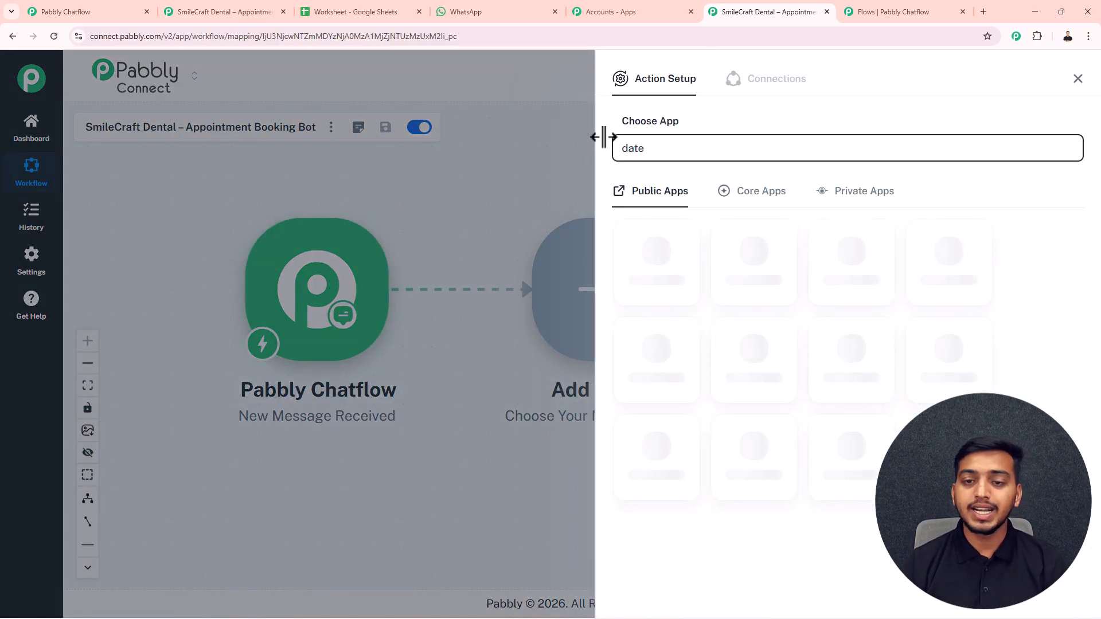
left_click(663, 273)
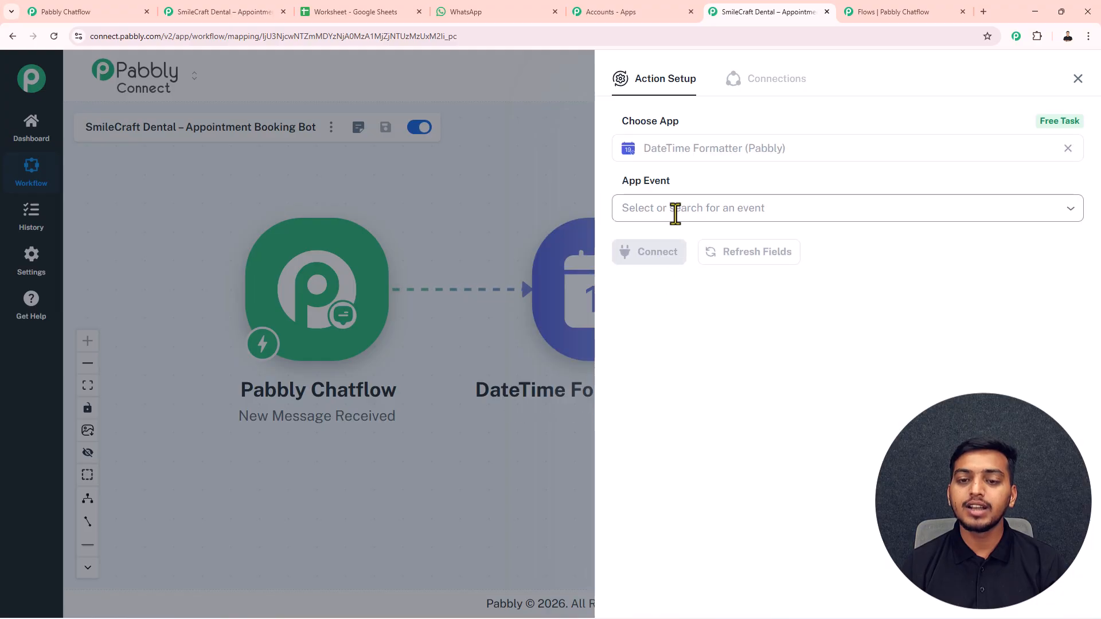
left_click(675, 213)
scroll(675, 381, "down", 1)
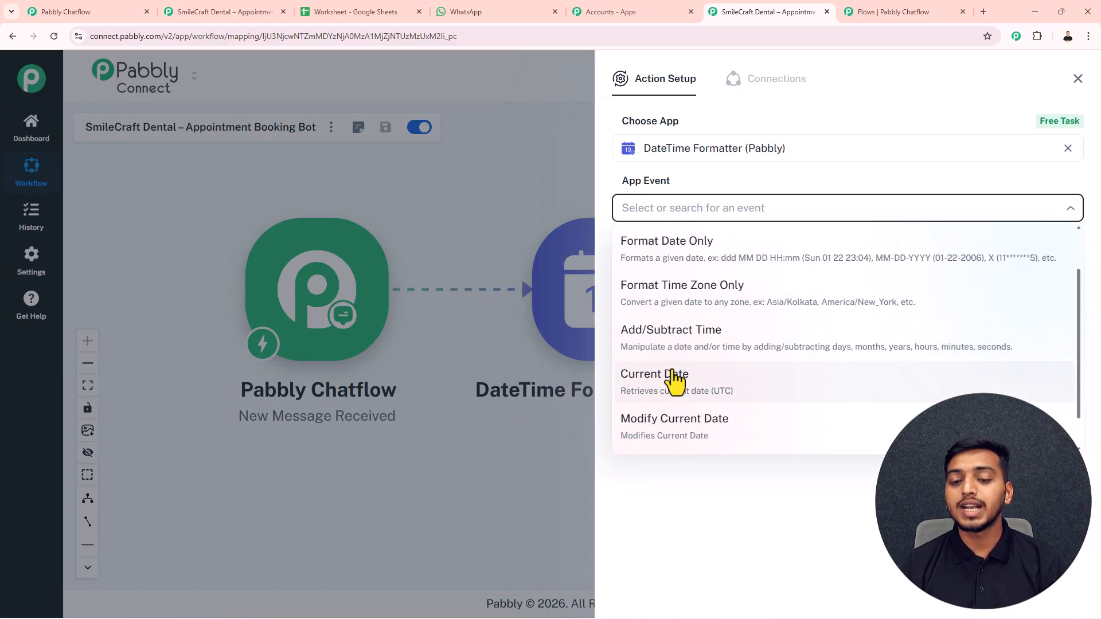
left_click(667, 381)
left_click(659, 253)
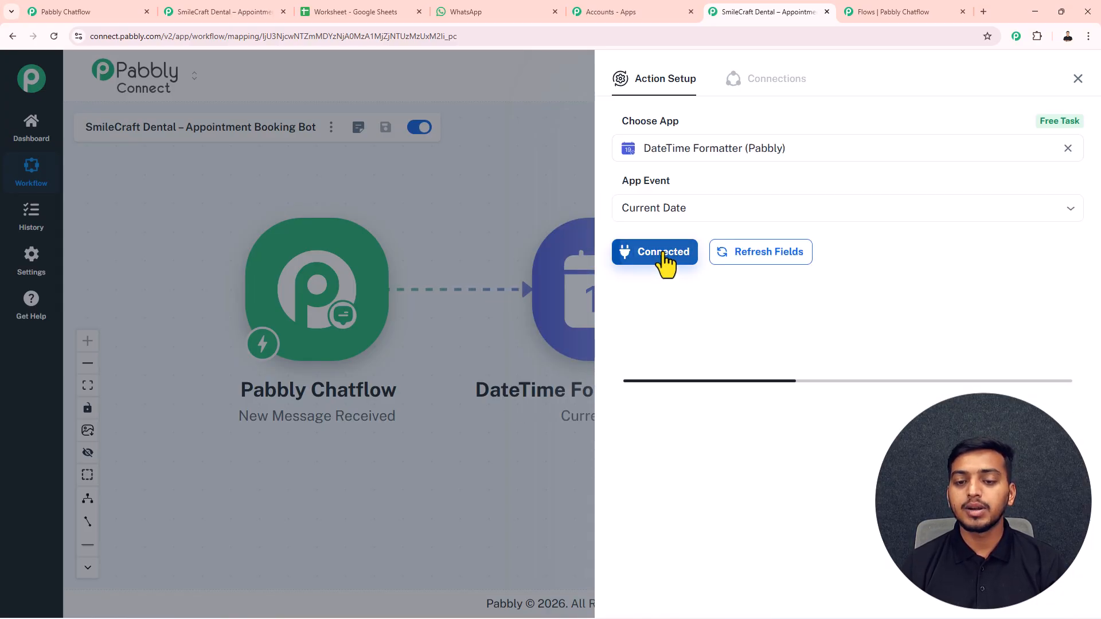
- Set the date format to DD/MM/YYYY and test it, returning 27/02/2026
left_click(665, 313)
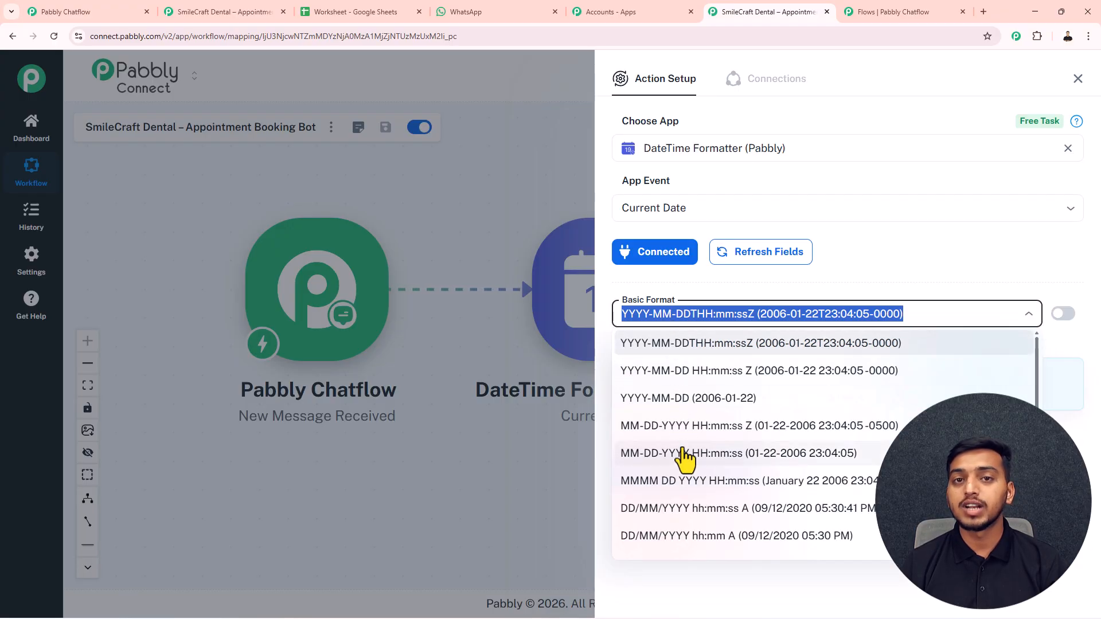
scroll(685, 456, "down", 2)
scroll(682, 459, "down", 2)
scroll(676, 453, "down", 3)
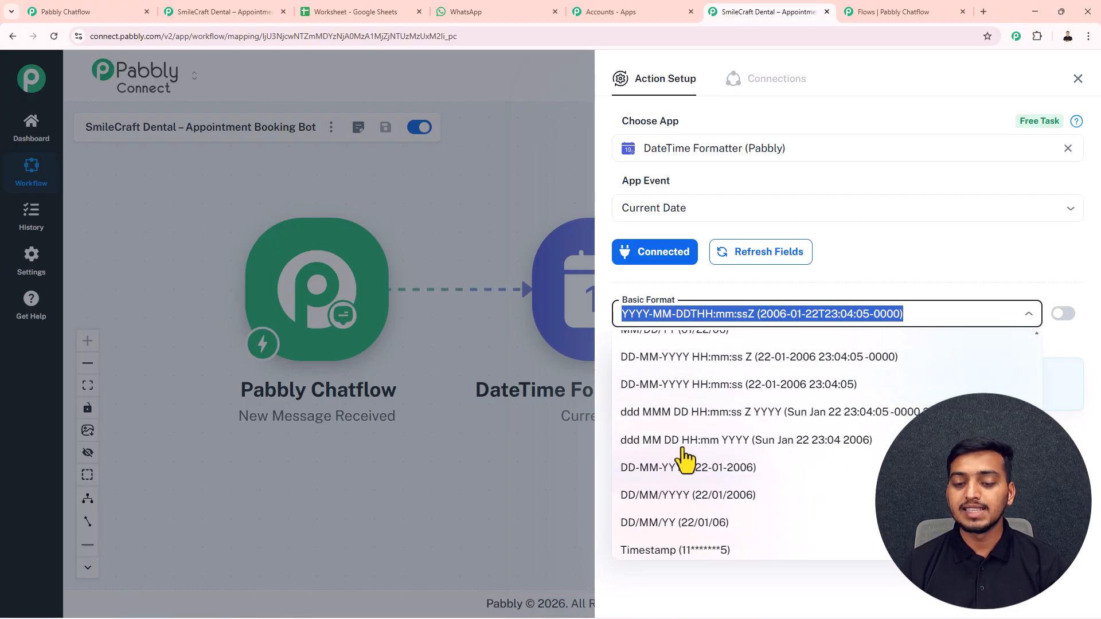
left_click(648, 463)
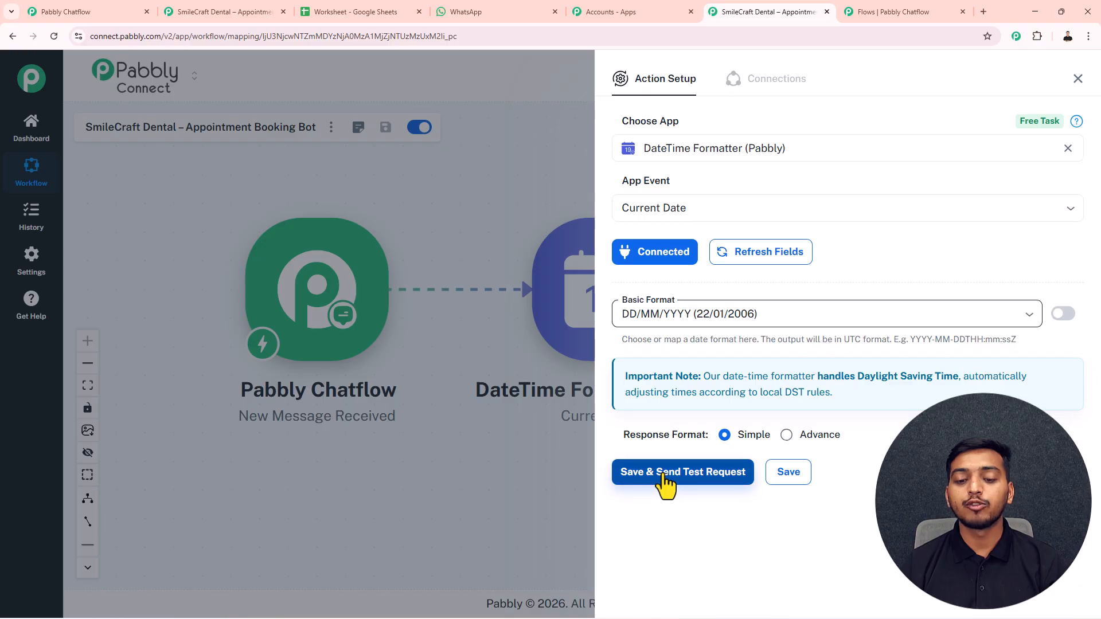
left_click(662, 476)
scroll(705, 399, "down", 2)
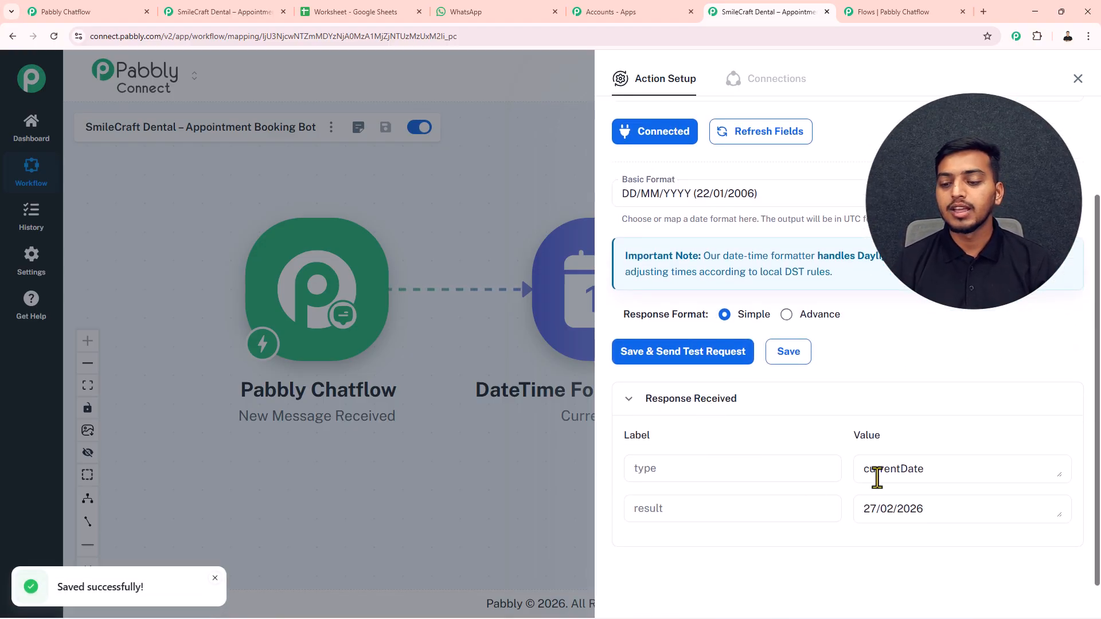
left_click_drag(940, 508, 859, 508)
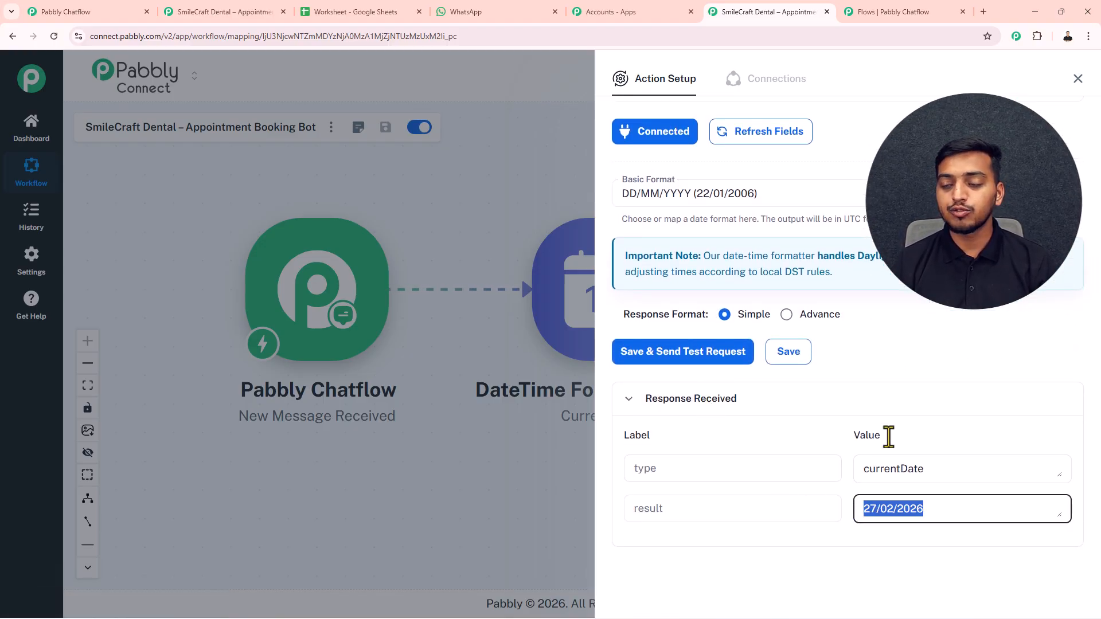
left_click(1078, 79)
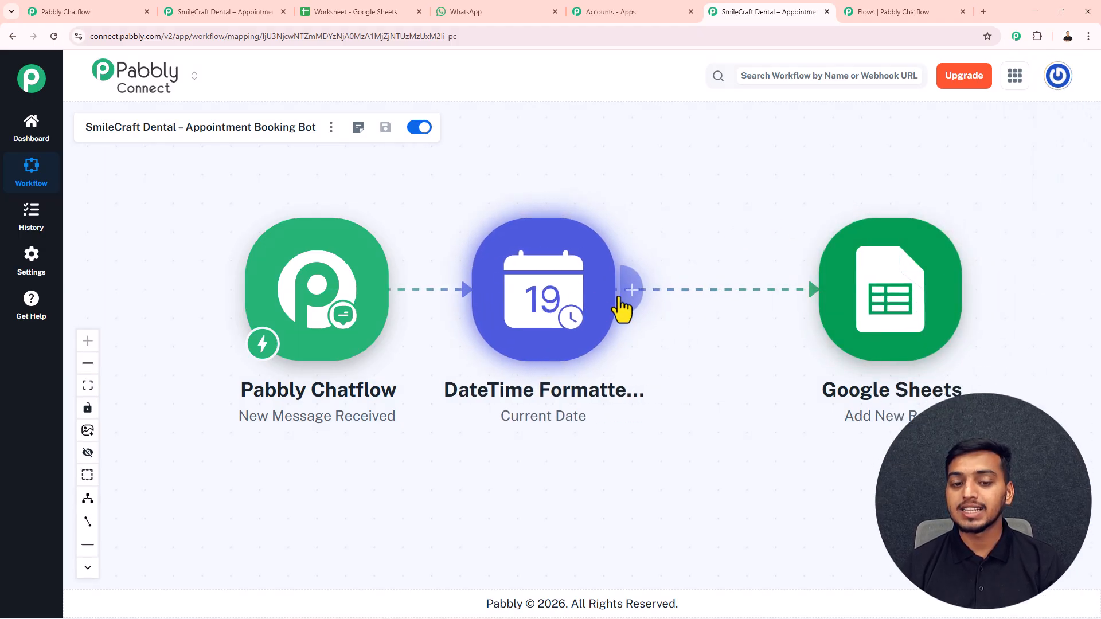
- Map the DateTime Formatter's 27/02/2026 result into the Google Sheets Date column
left_click(750, 295)
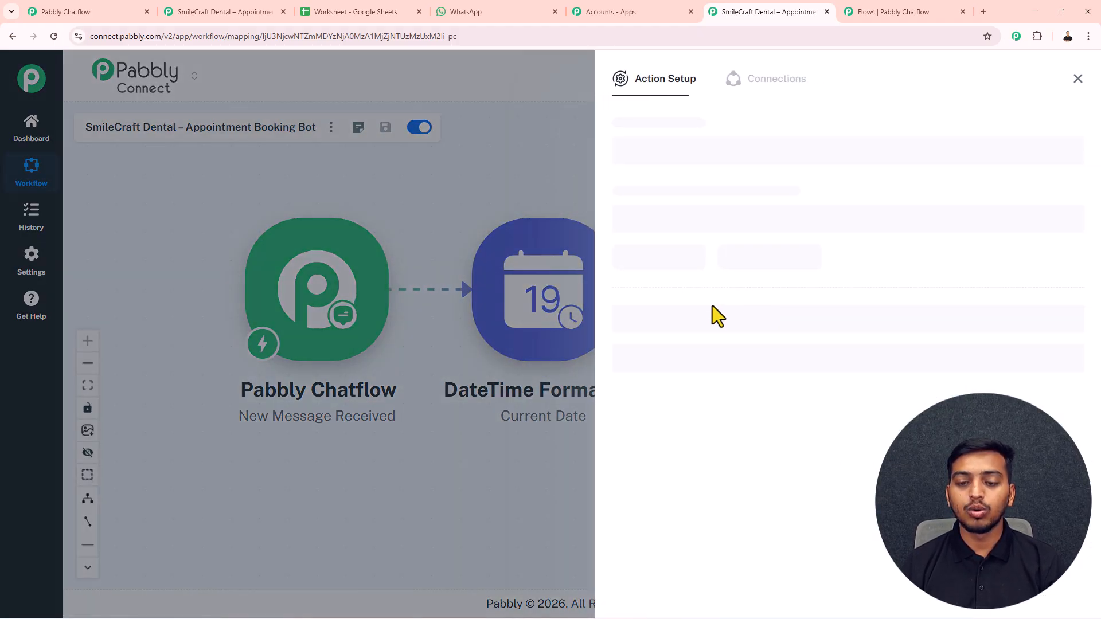
scroll(655, 403, "down", 1)
left_click(635, 374)
type("/202")
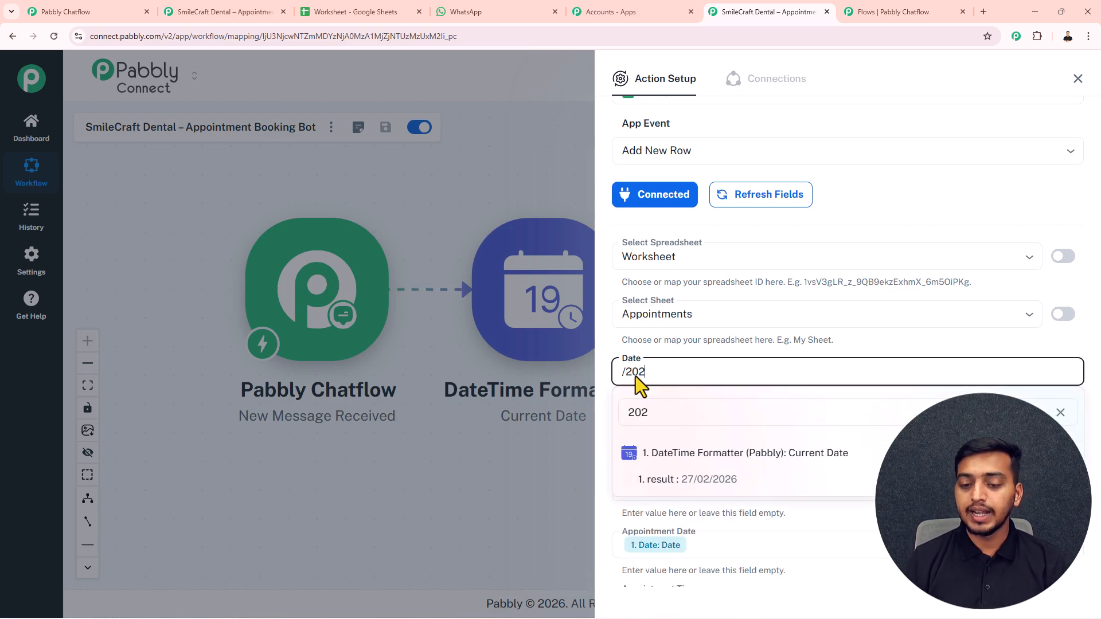
left_click(751, 490)
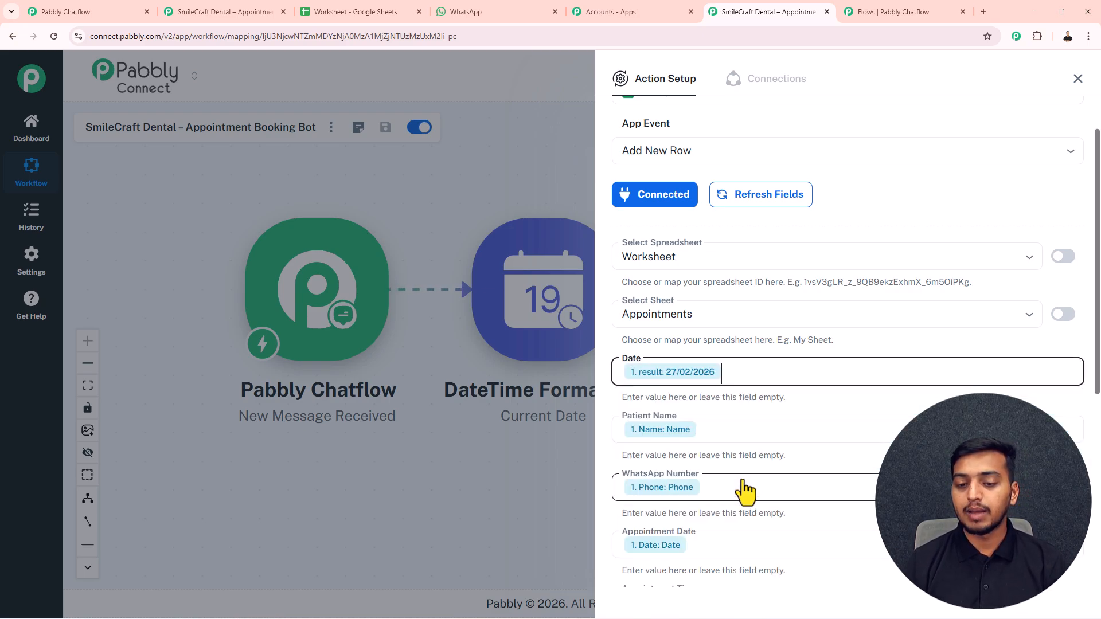
- Save and test the Add New Row step, then confirm the new row in the Appointments sheet
scroll(748, 365, "down", 5)
scroll(748, 365, "down", 1)
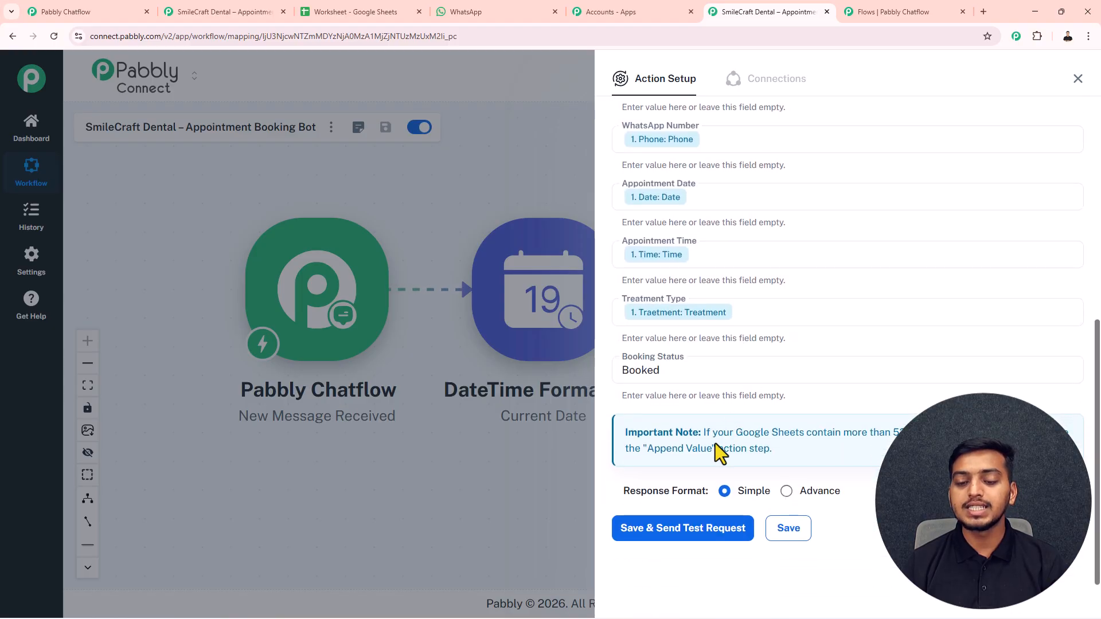
left_click(675, 534)
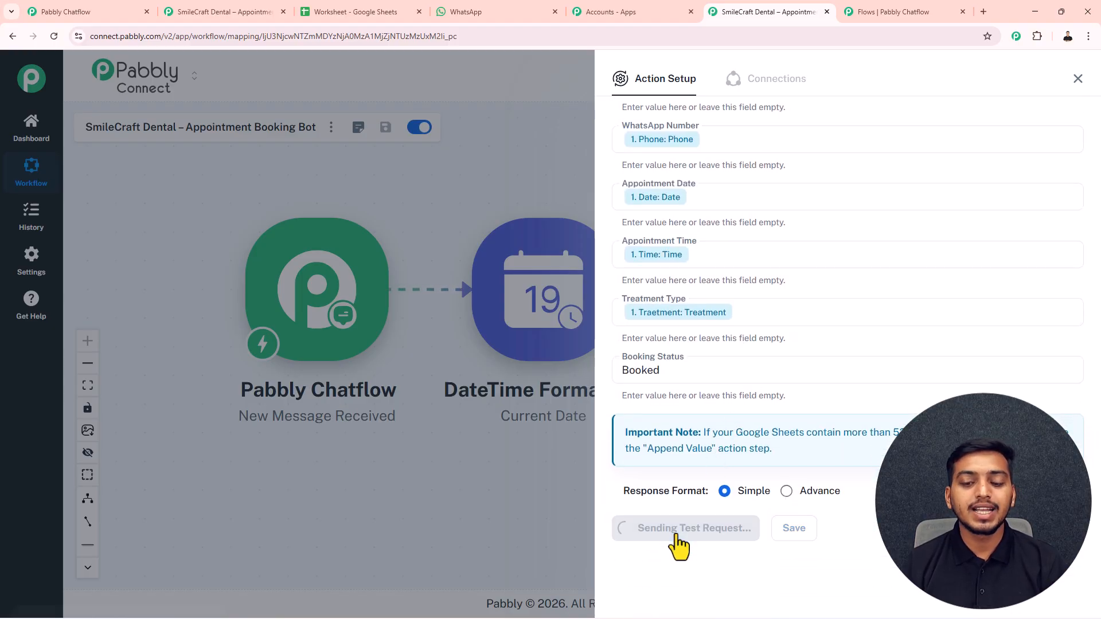
left_click(335, 16)
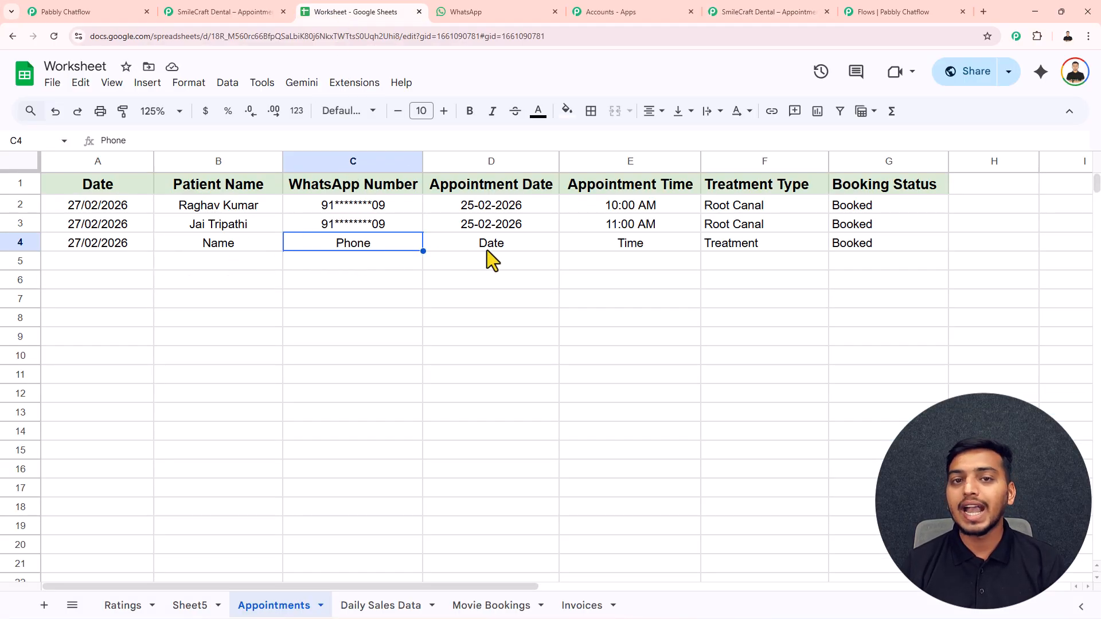
left_click(786, 11)
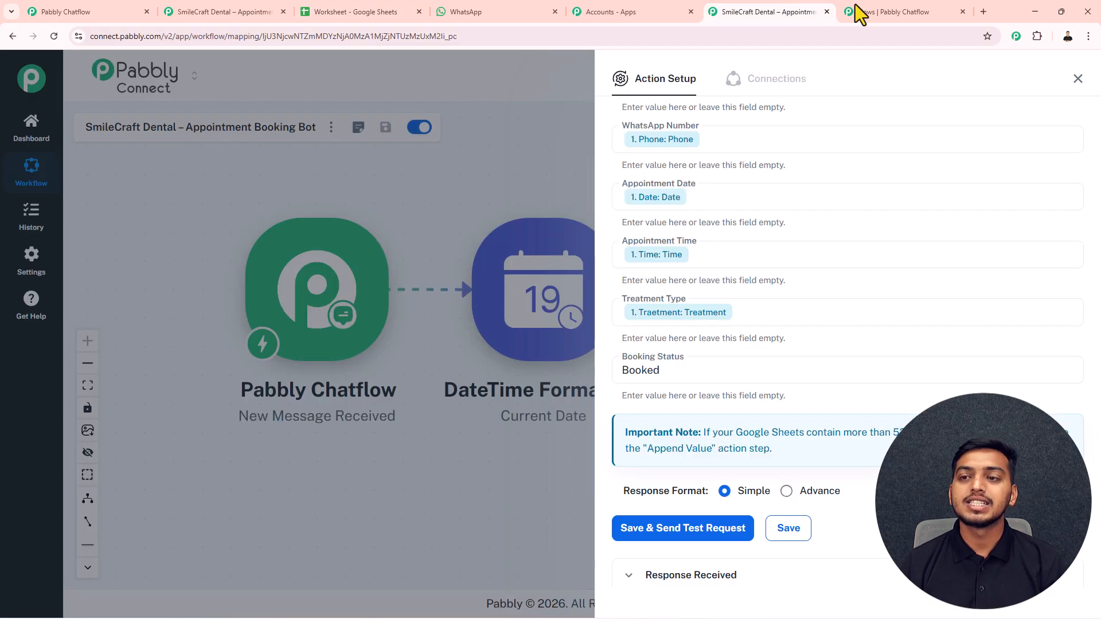
left_click(881, 12)
- Pan across the flow from the Dental/Appointment trigger to the confirmation messages, then glance at Connect and the sheet
scroll(558, 157, "down", 5)
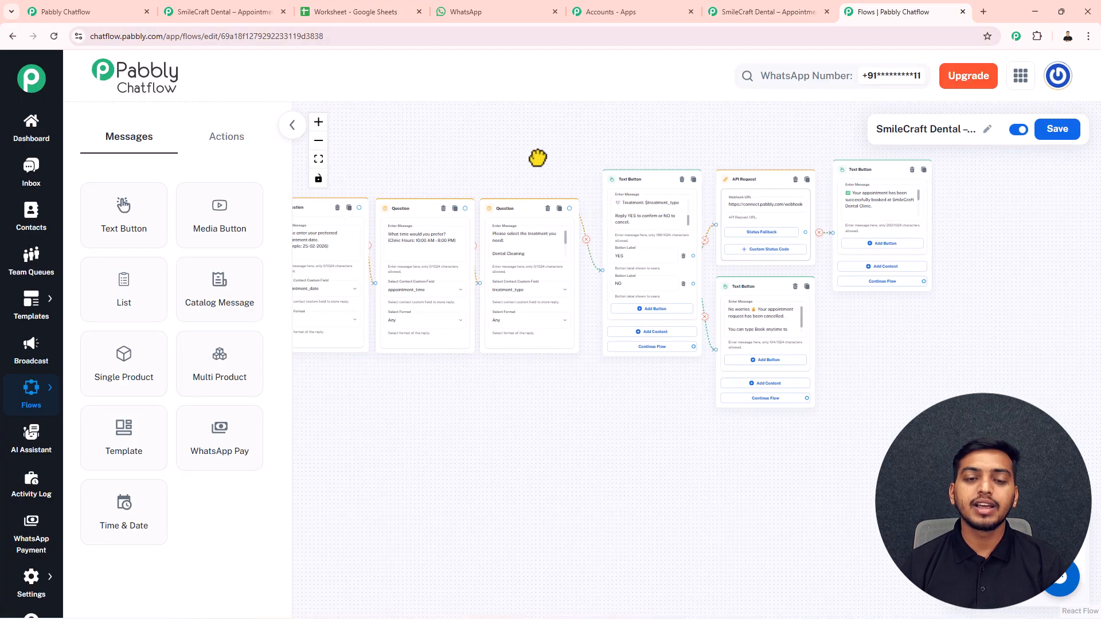
left_click_drag(641, 172, 644, 171)
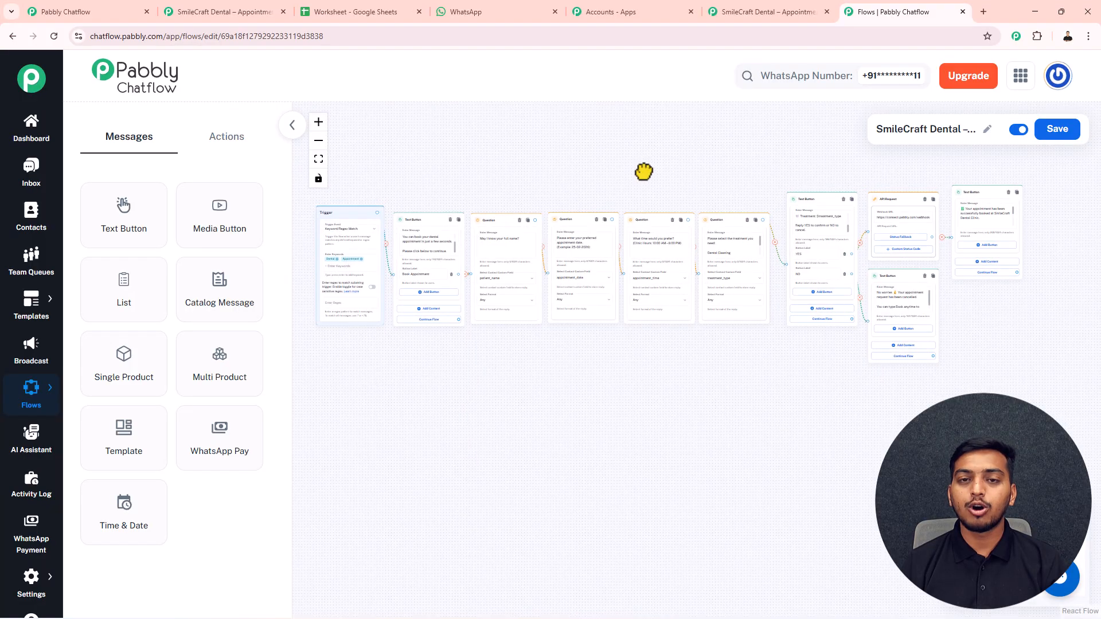
scroll(388, 224, "up", 5)
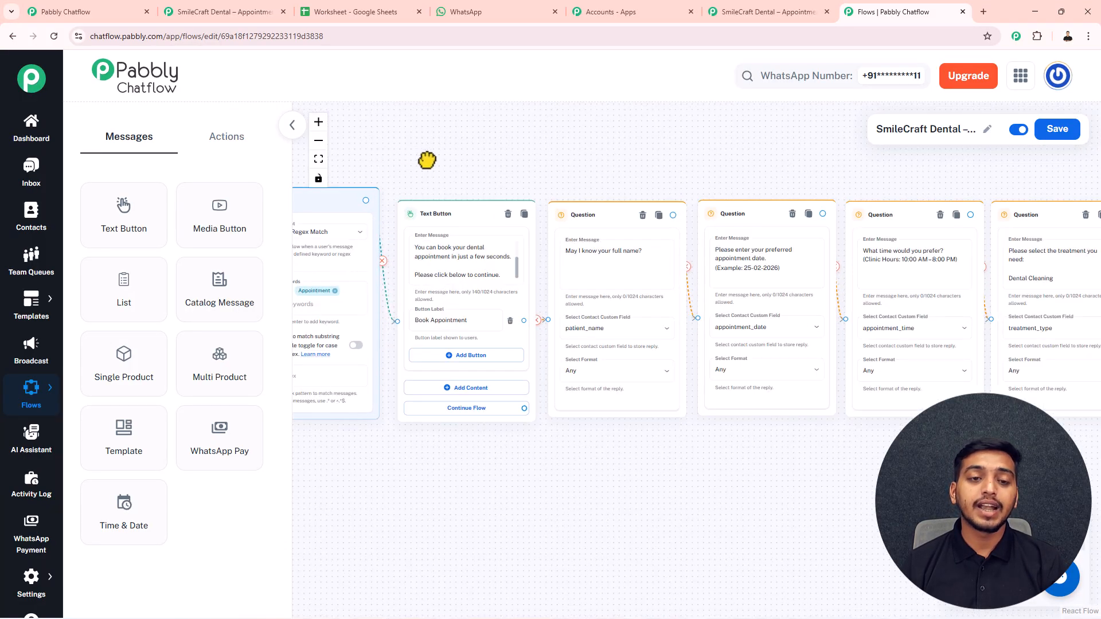
left_click_drag(411, 160, 581, 165)
left_click(474, 292)
scroll(476, 294, "up", 2)
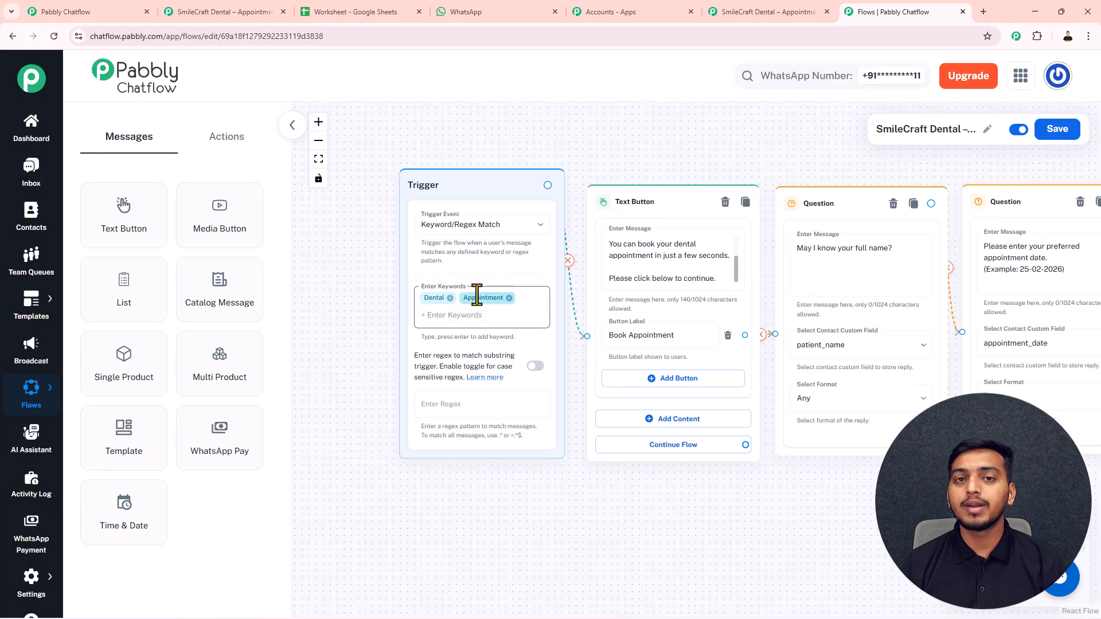
scroll(476, 293, "down", 3)
scroll(570, 212, "down", 1)
left_click_drag(570, 211, 511, 187)
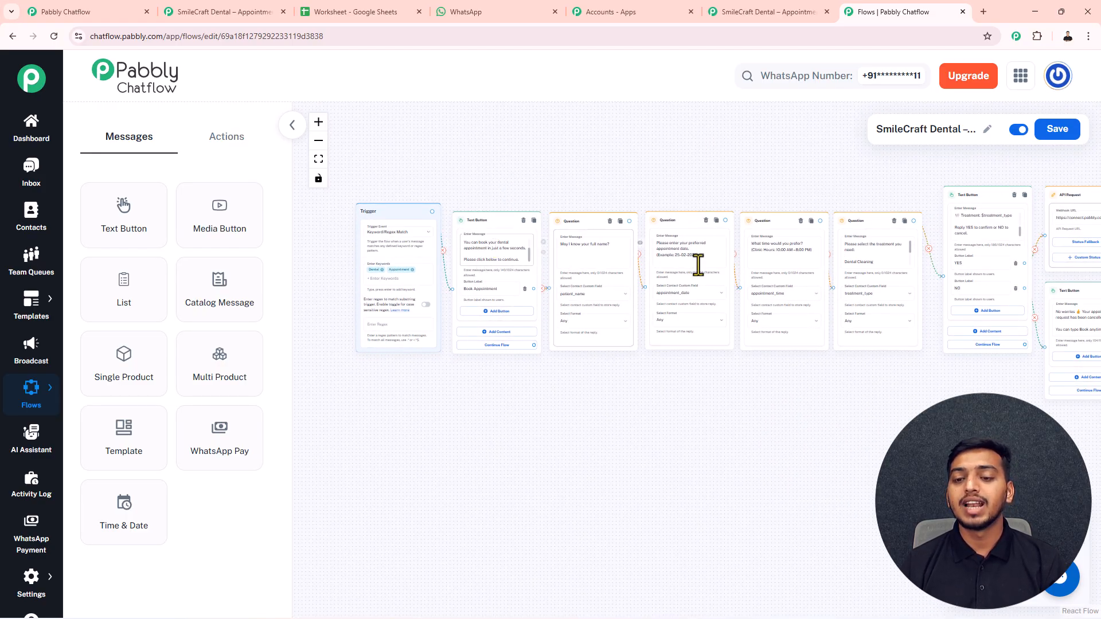
scroll(896, 179, "down", 2)
left_click_drag(897, 178, 540, 184)
scroll(668, 216, "up", 2)
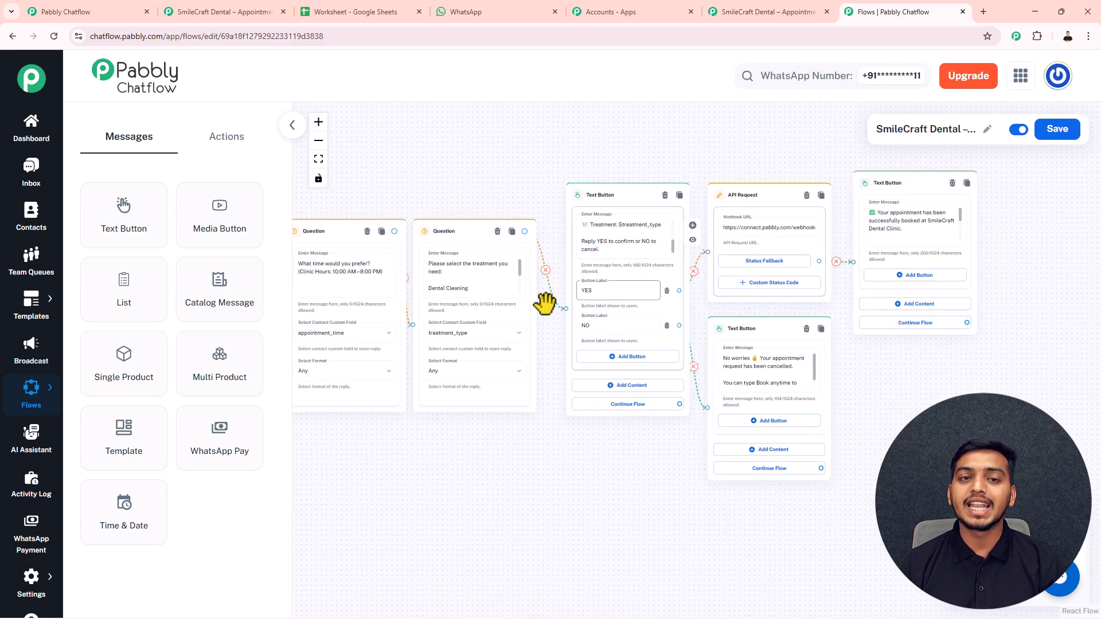
left_click(233, 12)
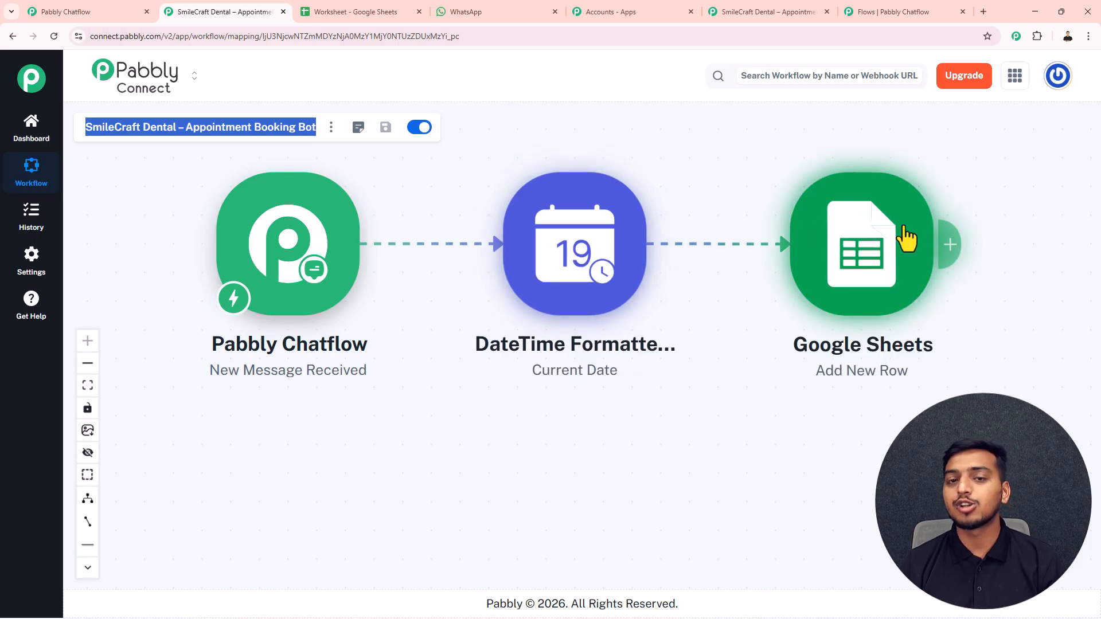
left_click(342, 13)
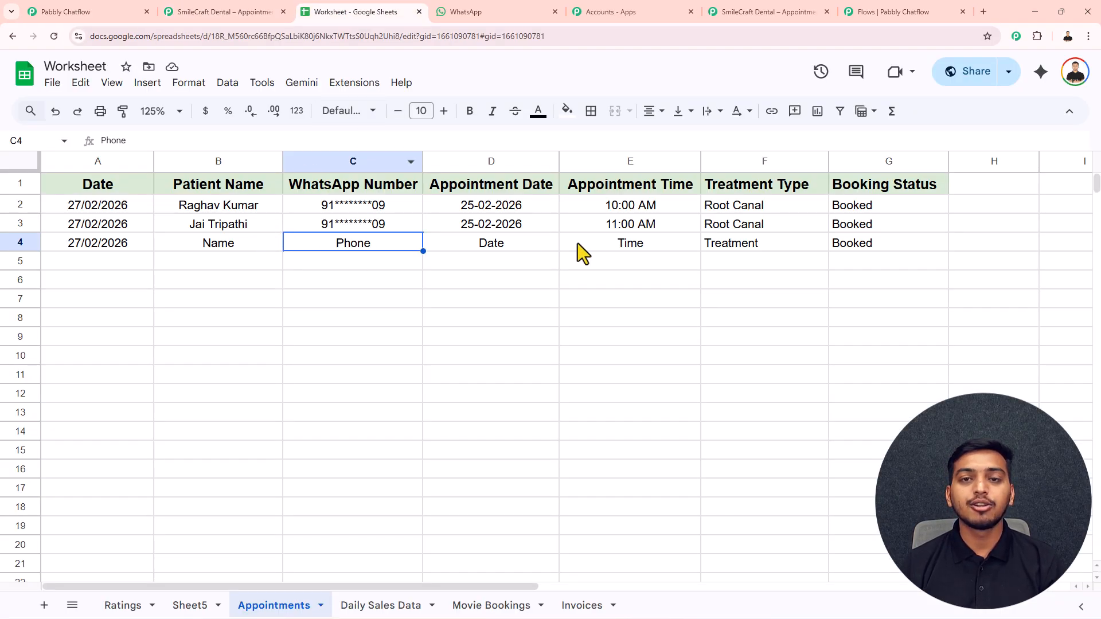
- Bring the Trigger node into view and save the flow, getting 'Flow updated successfully'
left_click(866, 12)
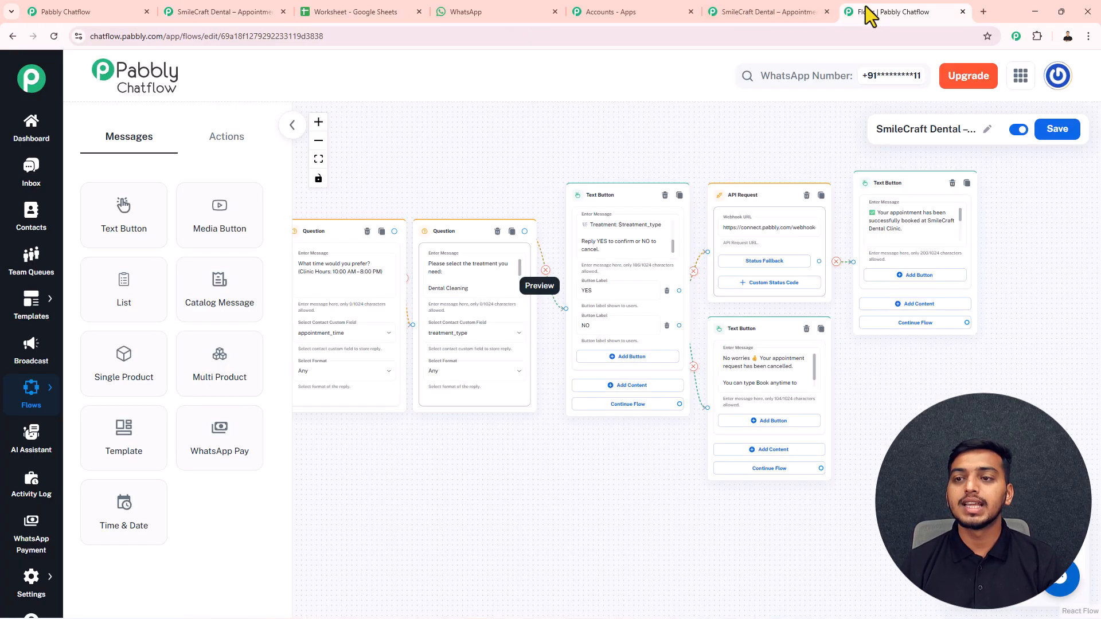
left_click_drag(461, 129, 718, 181)
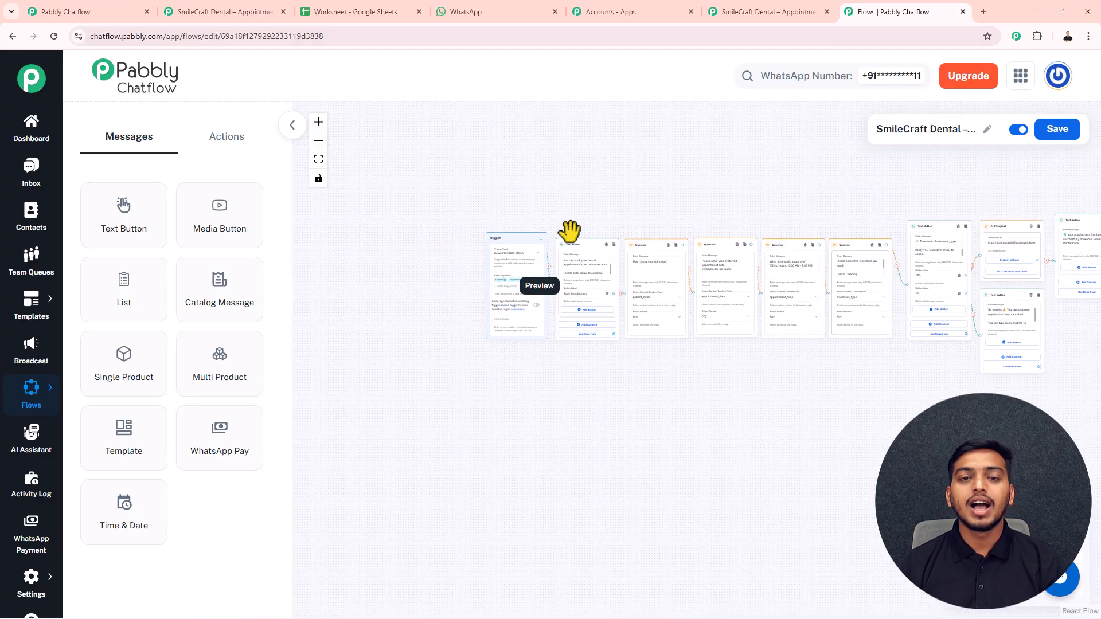
scroll(571, 231, "up", 5)
scroll(668, 184, "up", 4)
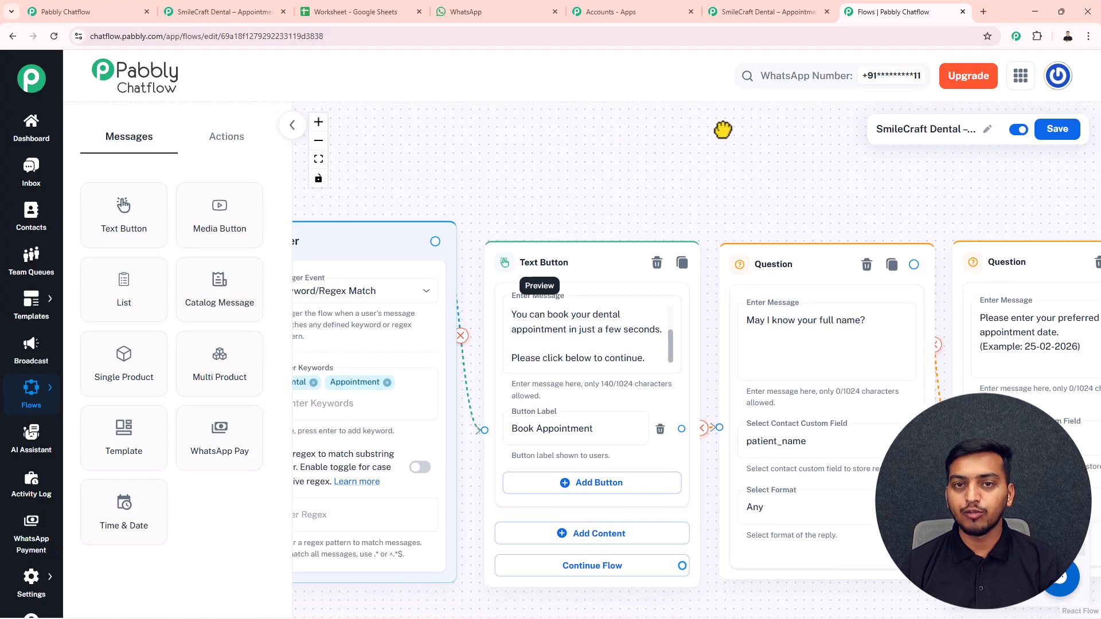
left_click_drag(720, 130, 737, 103)
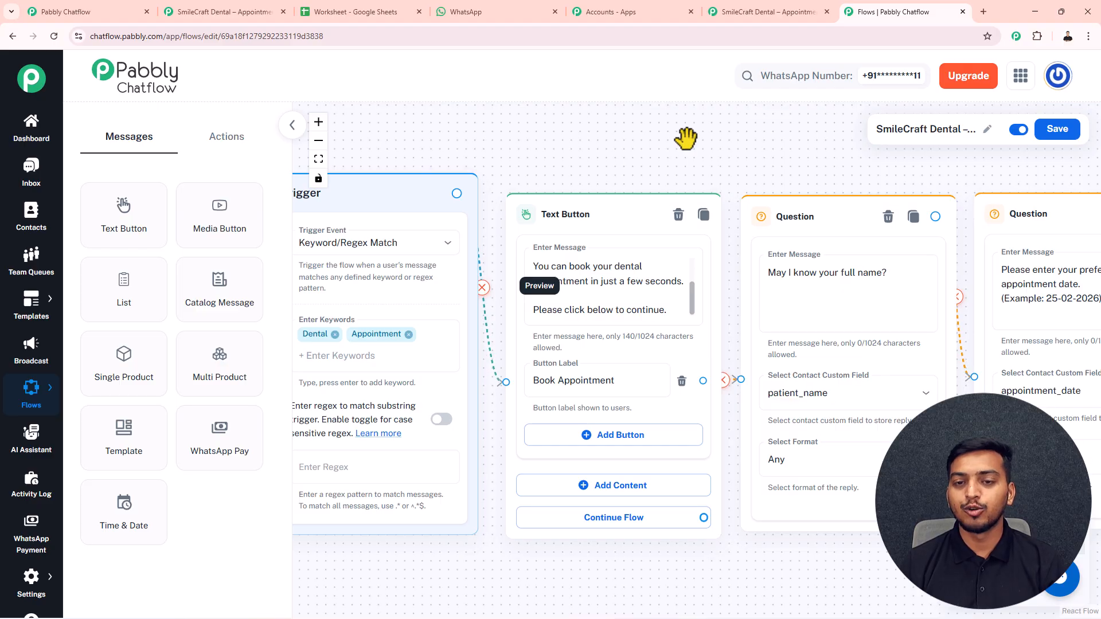
left_click(1059, 129)
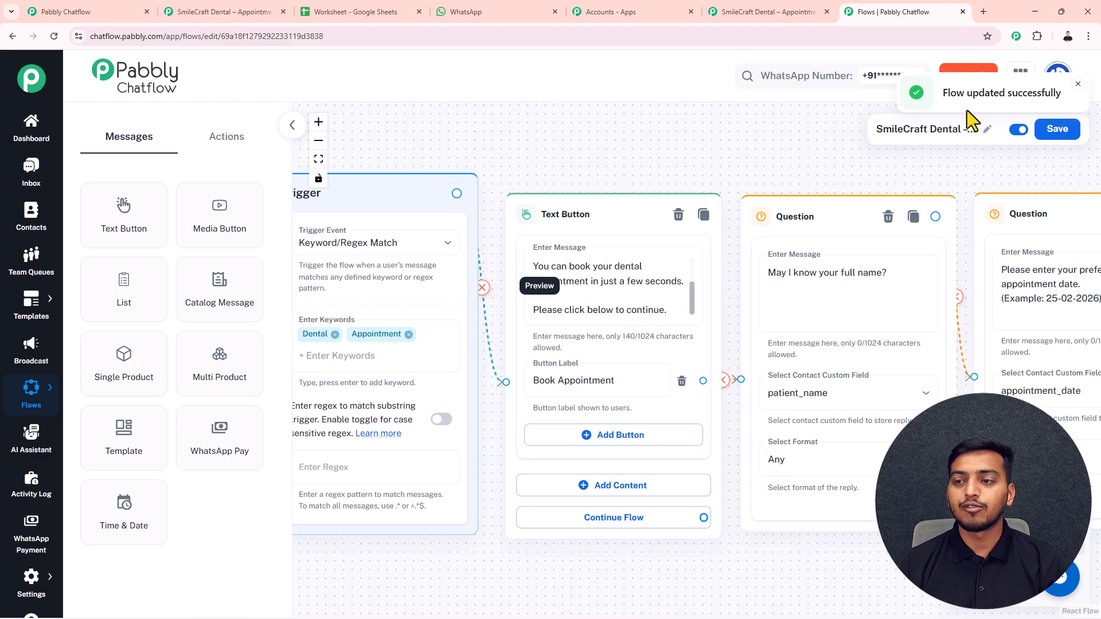
scroll(766, 145, "down", 1)
left_click_drag(761, 147, 746, 168)
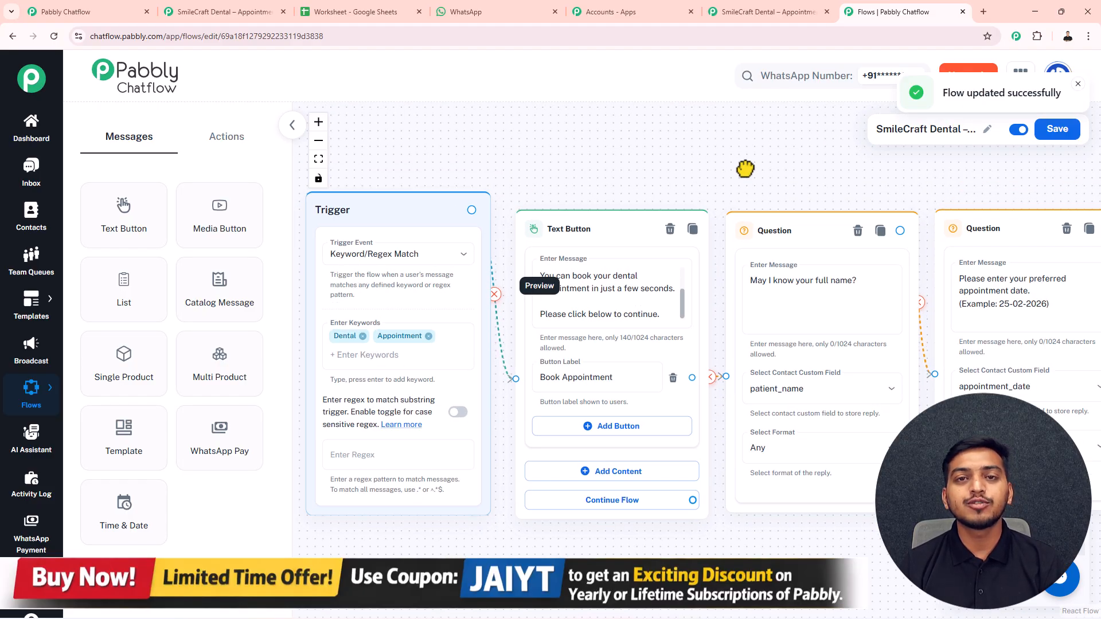